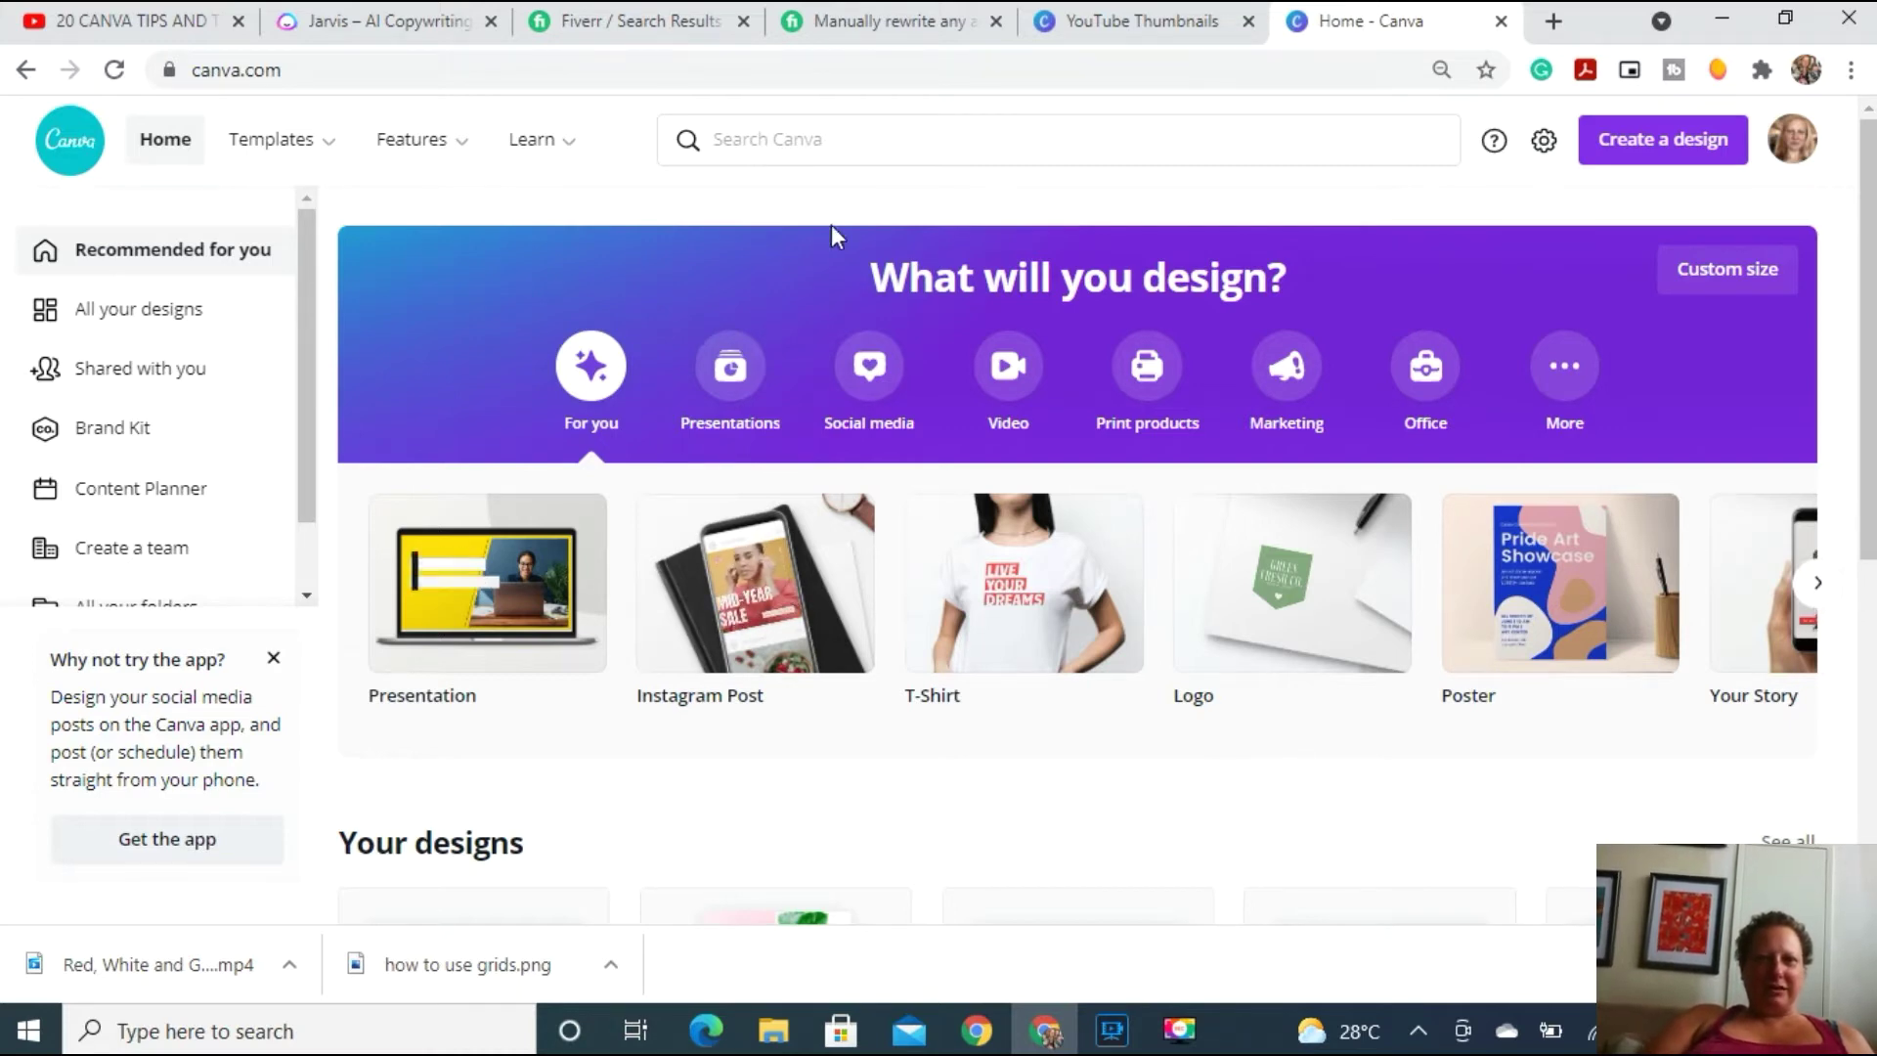
Search the site for the Tutorial YouTube Thumbnail design type and create a blank design from it.
{"action": "left_click", "coordinate": [712, 138]}
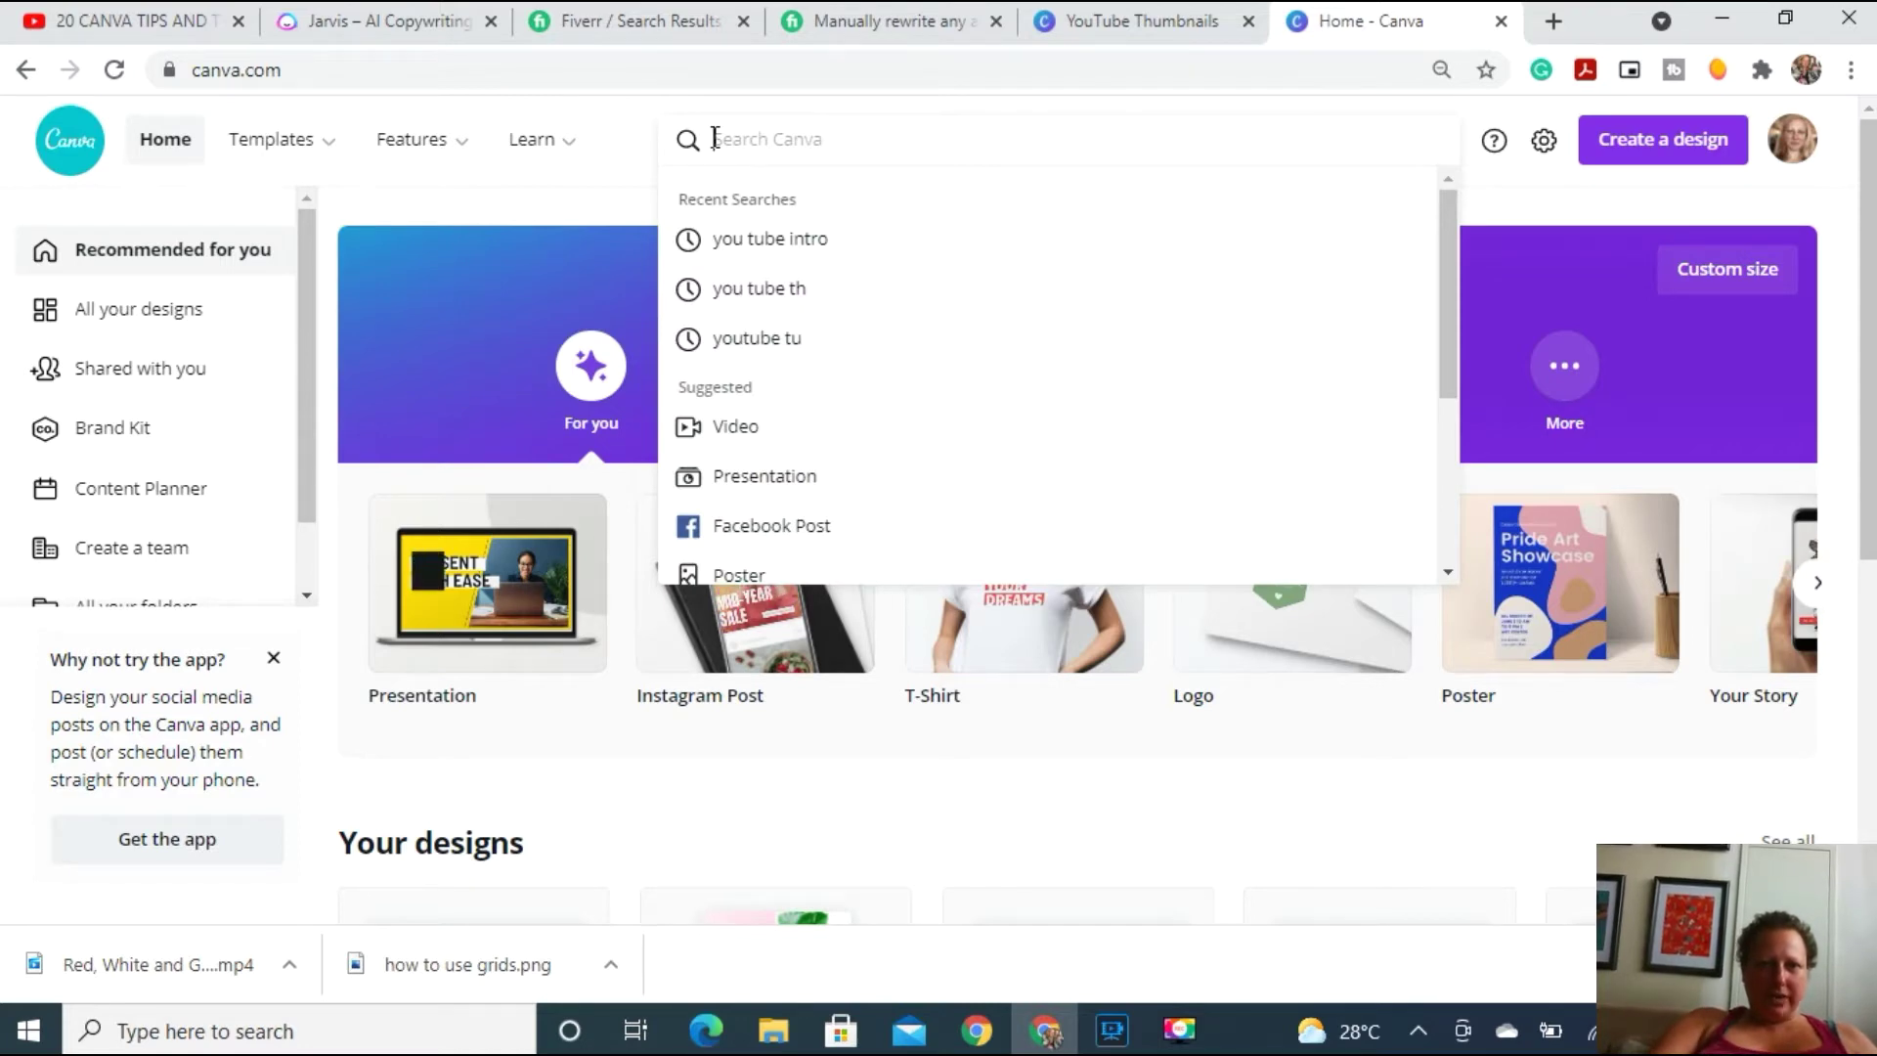
{"action": "type", "text": "you tube t"}
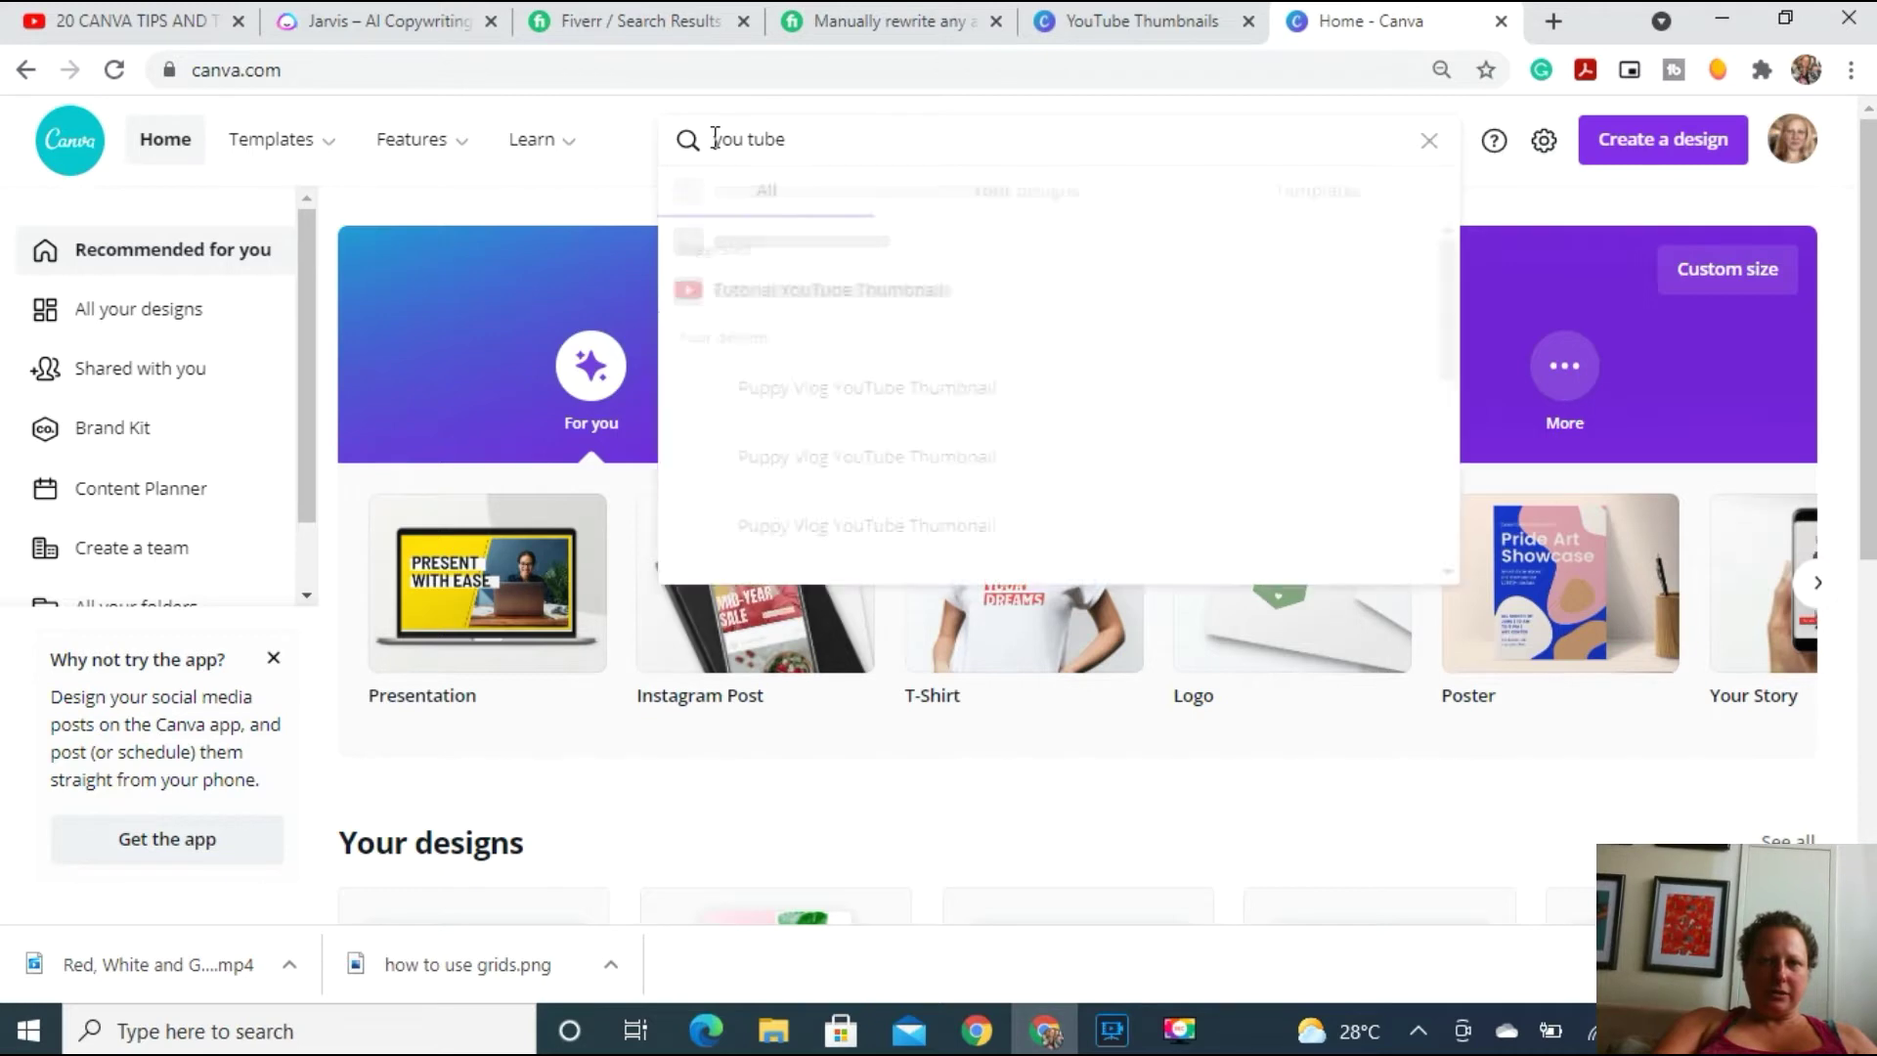
{"action": "left_click", "coordinate": [839, 294]}
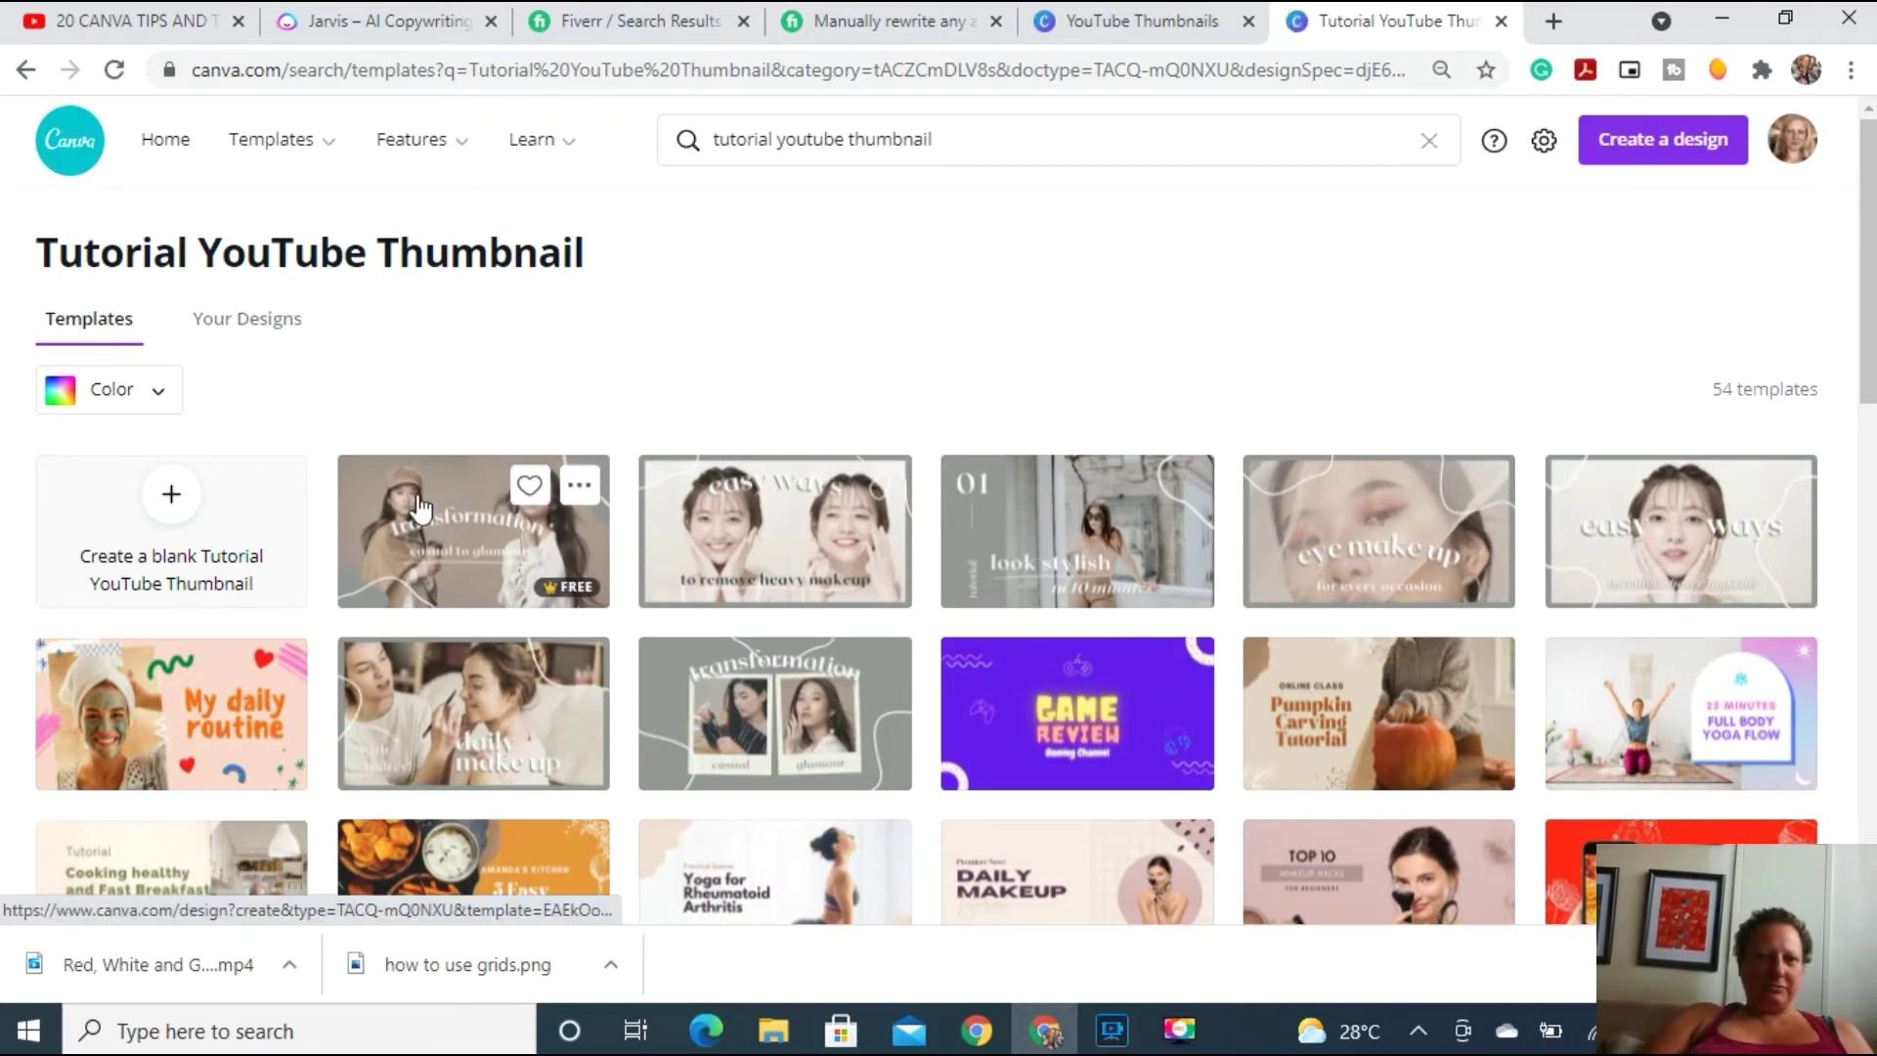
{"action": "left_click", "coordinate": [221, 509]}
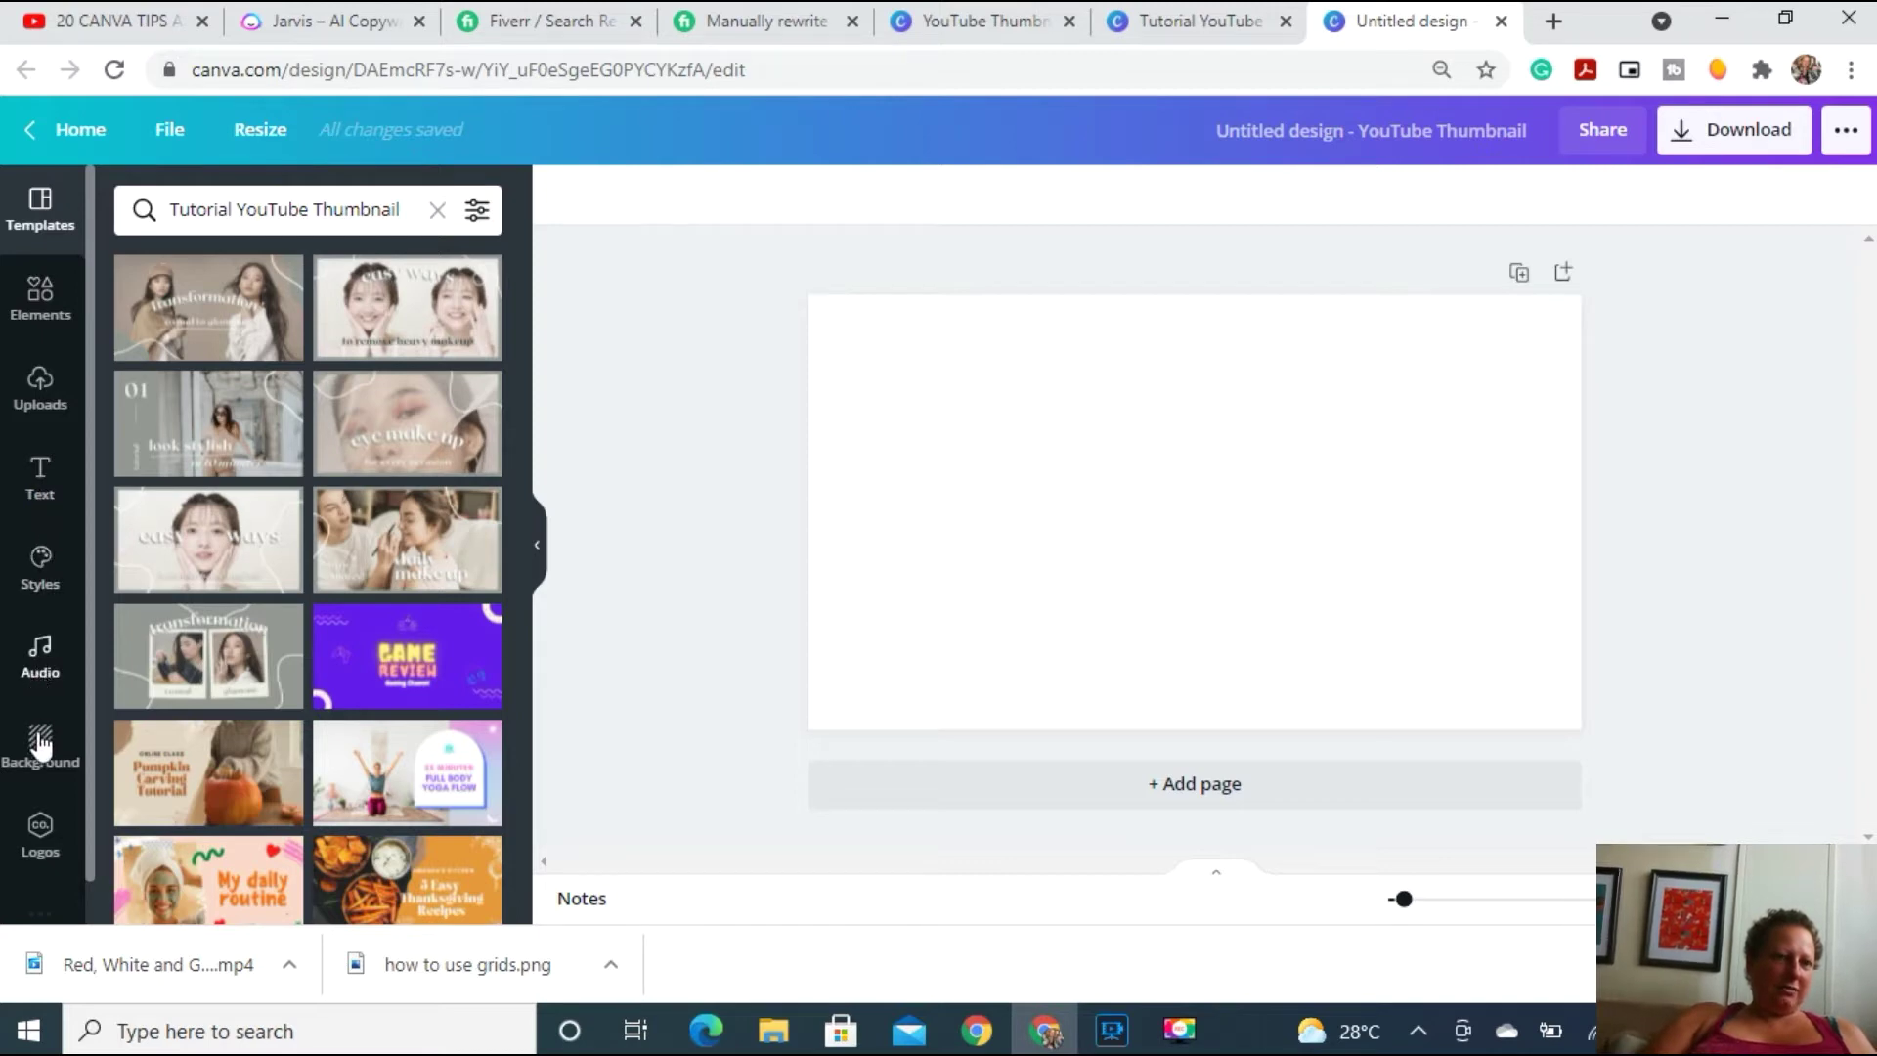
Find the Grids collection among the elements and add the grid with five equal vertical columns to the page.
{"action": "left_click", "coordinate": [39, 299]}
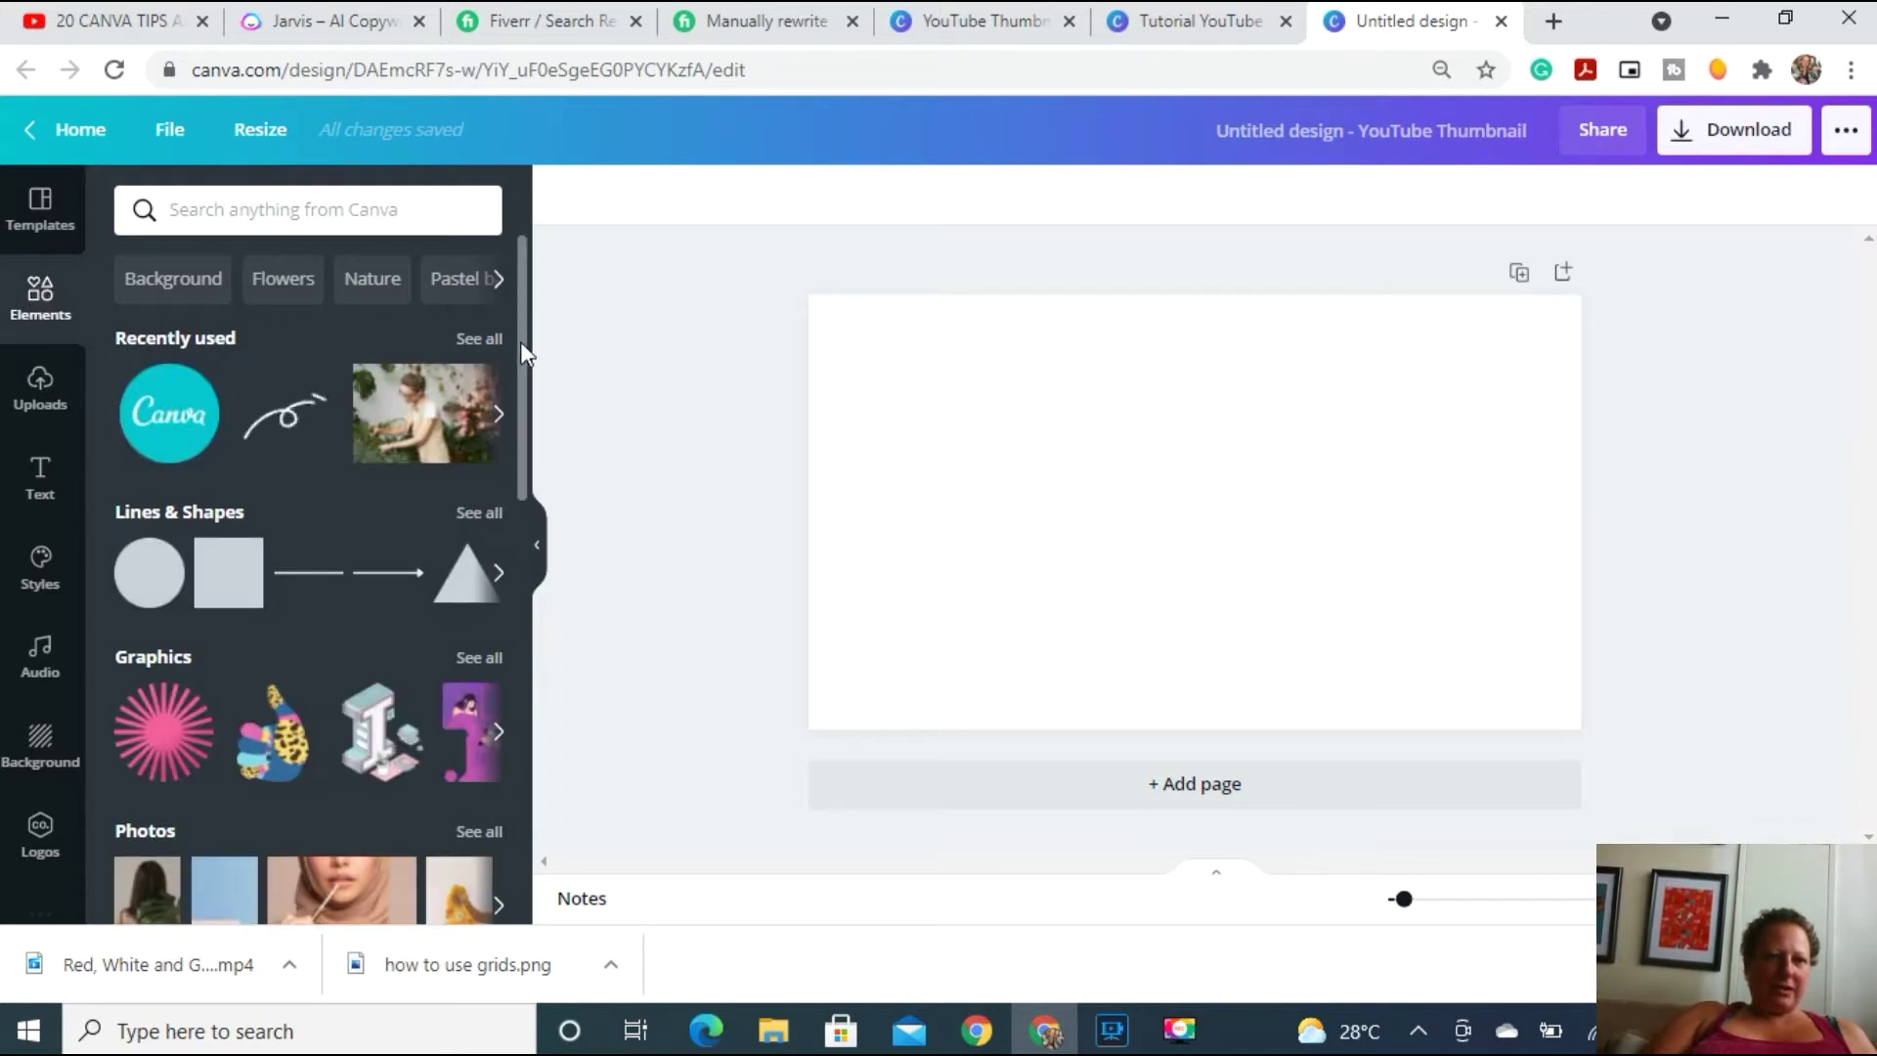
{"action": "scroll", "coordinate": [522, 364], "scroll_direction": "down", "scroll_amount": 2}
{"action": "left_click_drag", "start_coordinate": [522, 366], "coordinate": [537, 814]}
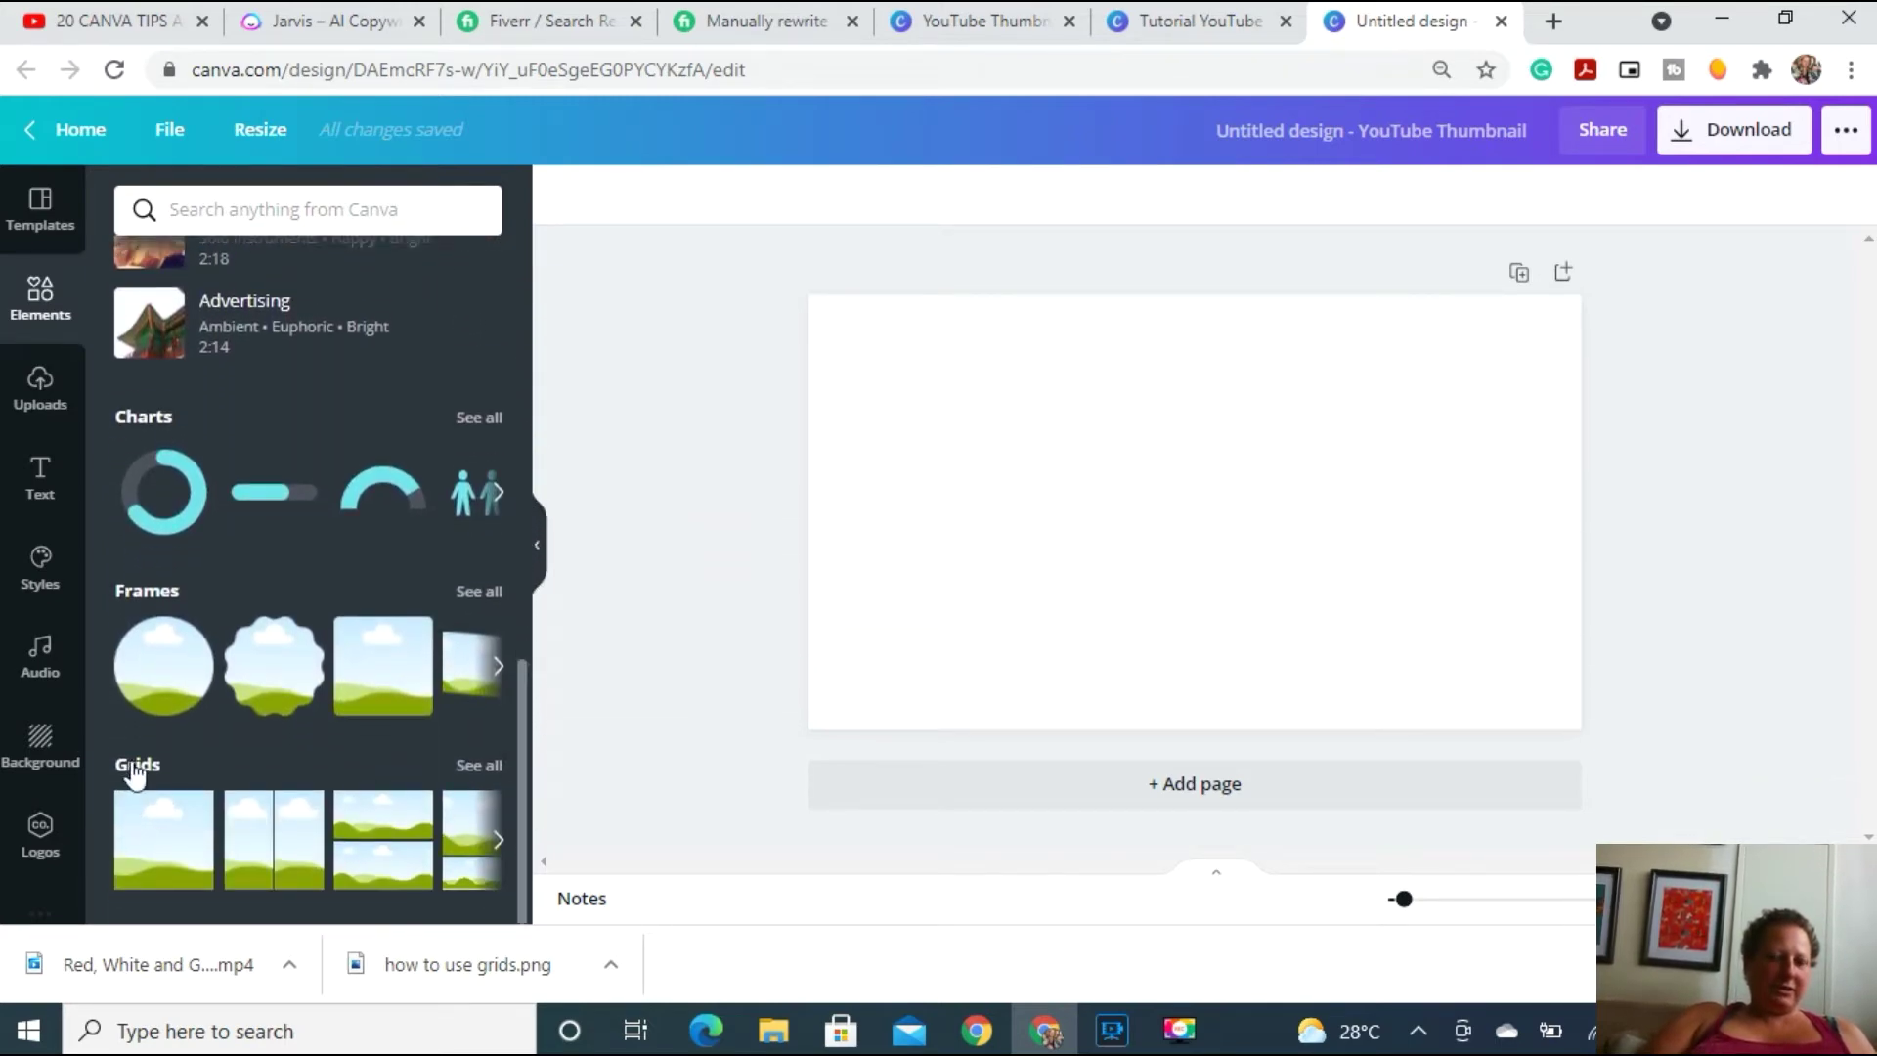
{"action": "left_click", "coordinate": [137, 772]}
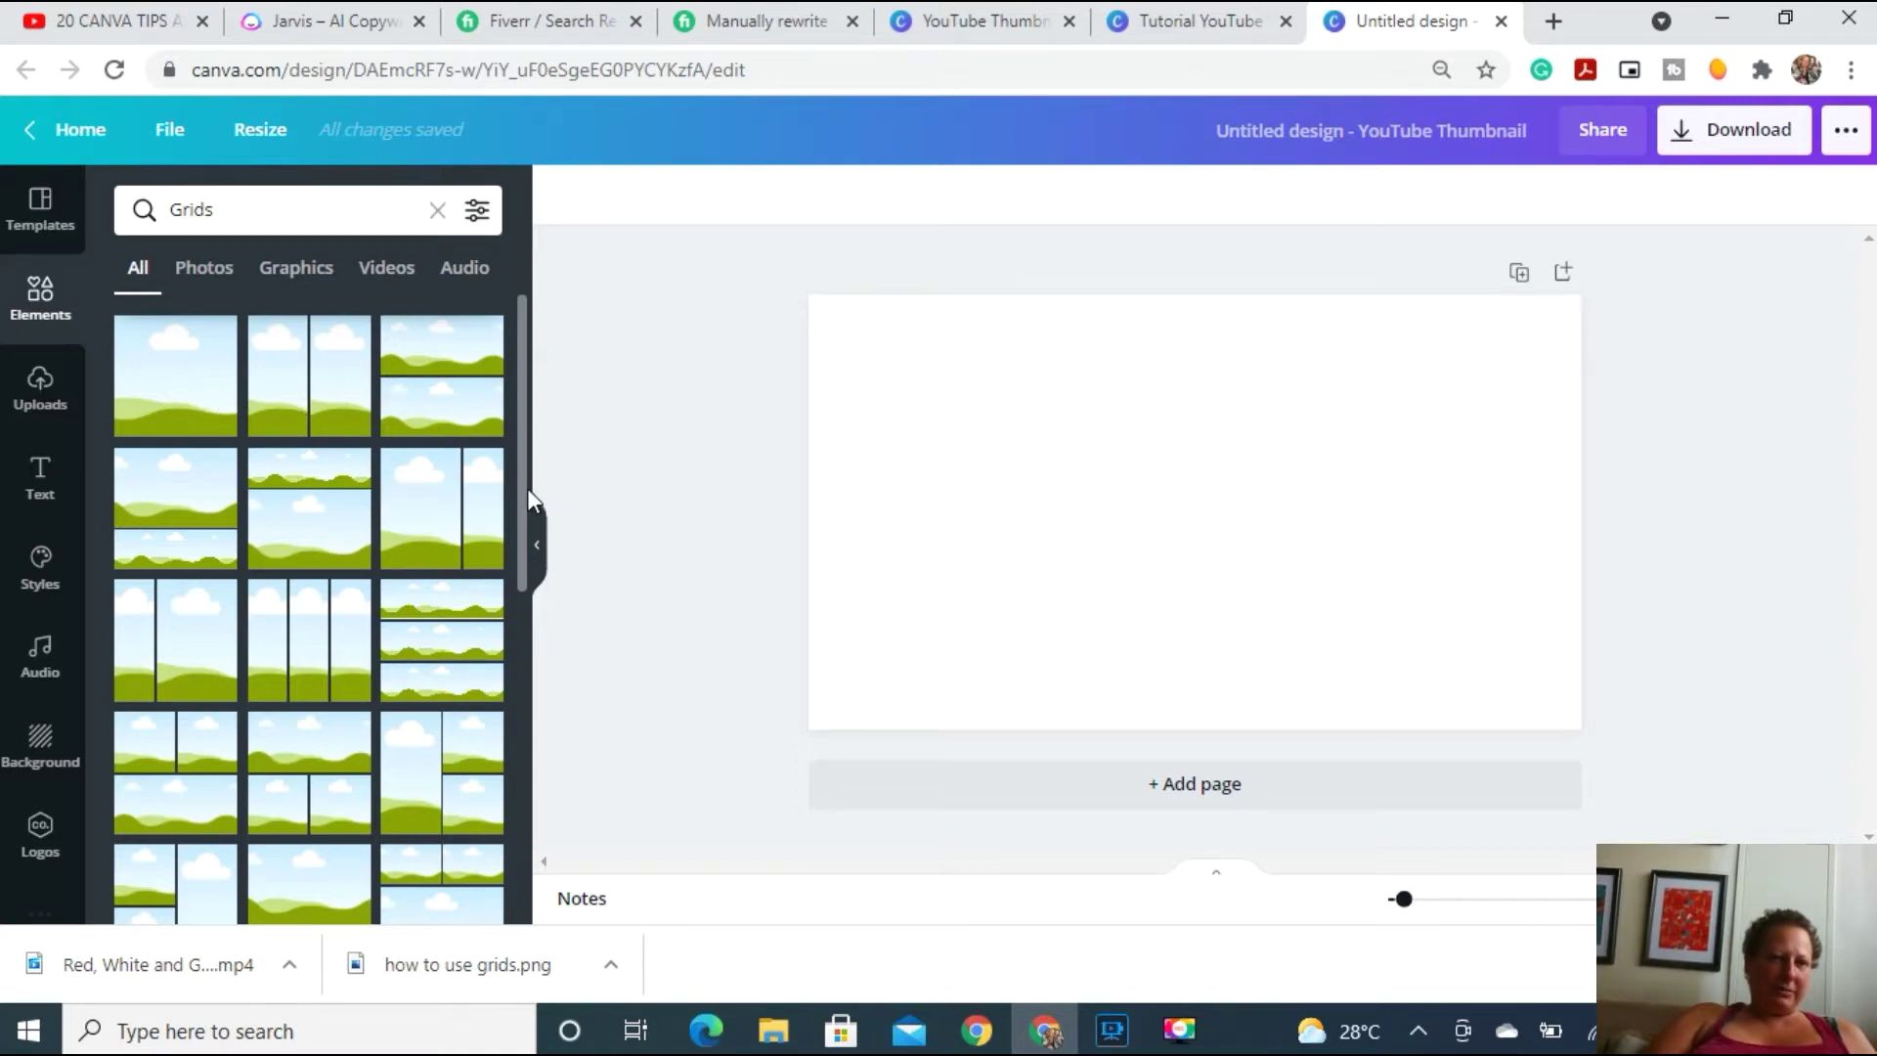
{"action": "left_click_drag", "start_coordinate": [524, 483], "coordinate": [508, 817]}
{"action": "scroll", "coordinate": [507, 814], "scroll_direction": "down", "scroll_amount": 3}
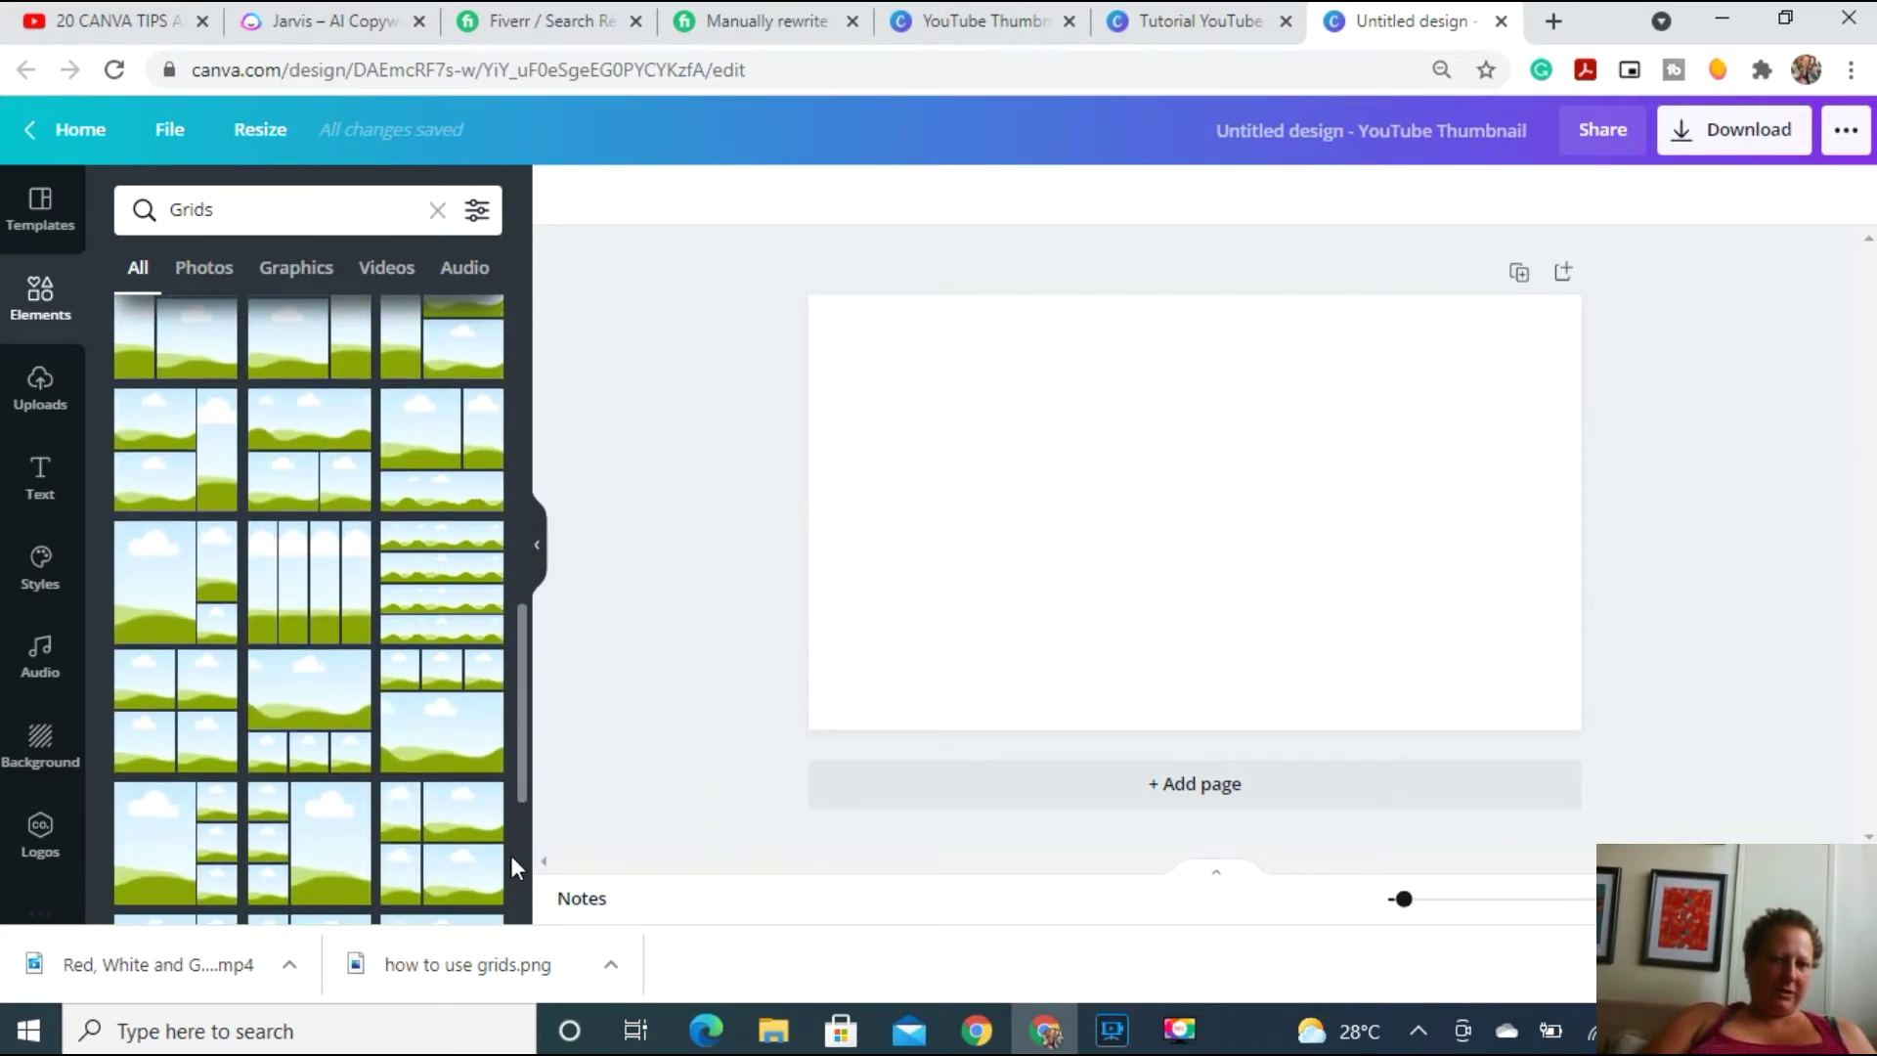
{"action": "scroll", "coordinate": [518, 920], "scroll_direction": "down", "scroll_amount": 2}
{"action": "left_click_drag", "start_coordinate": [525, 693], "coordinate": [518, 767]}
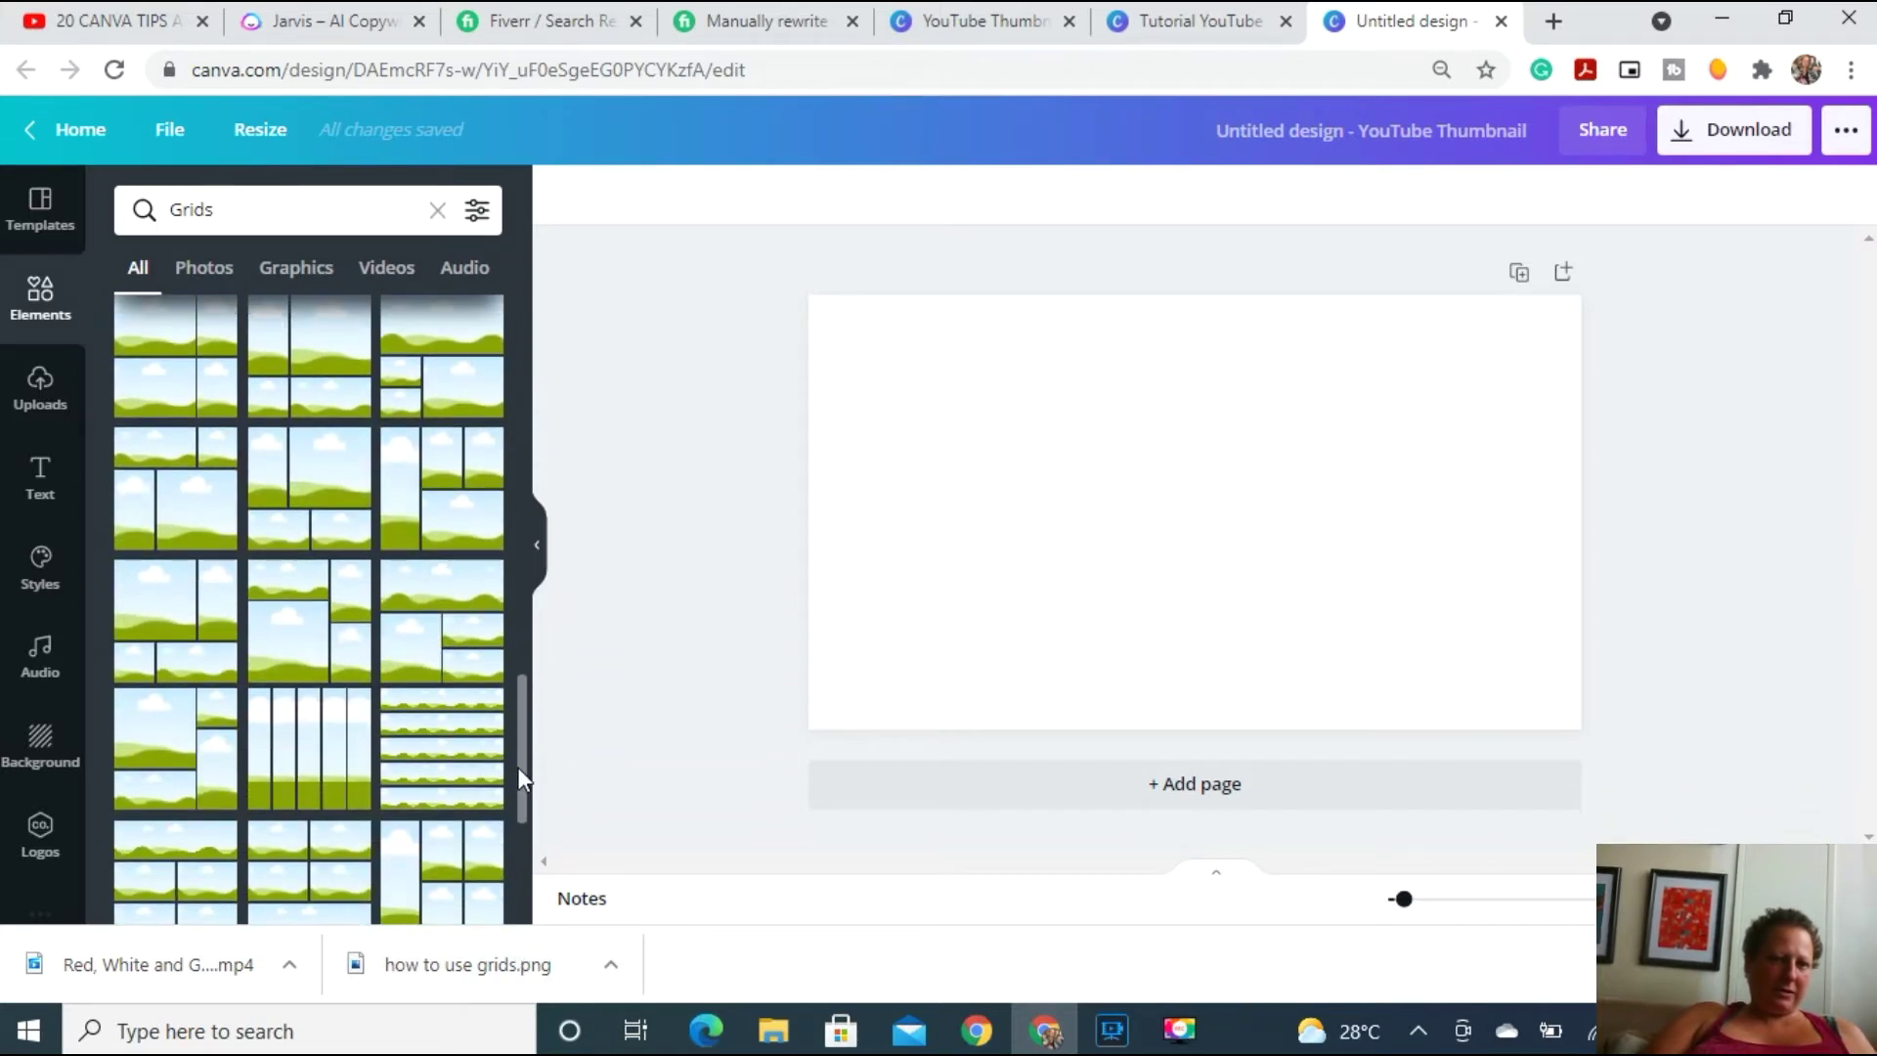
{"action": "left_click", "coordinate": [324, 731]}
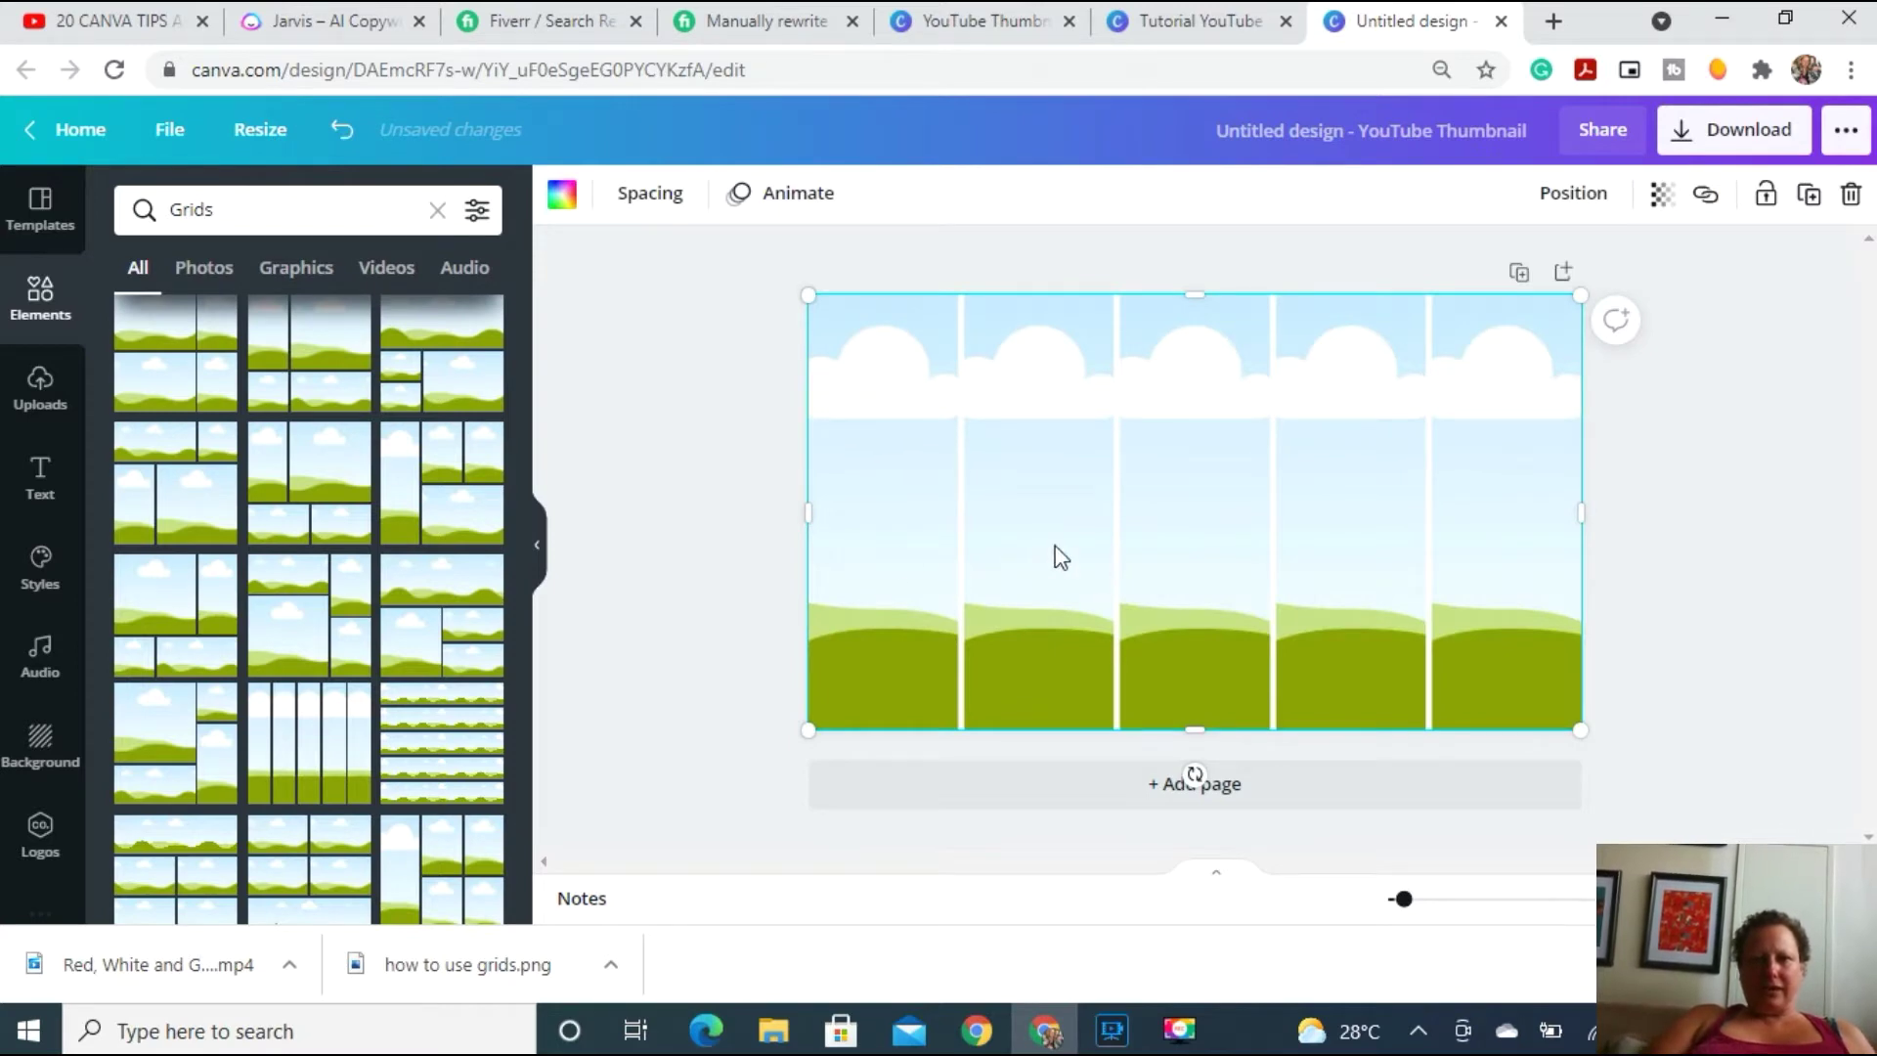
Set the grid spacing of the five-column grid to 17.
{"action": "left_click", "coordinate": [668, 198]}
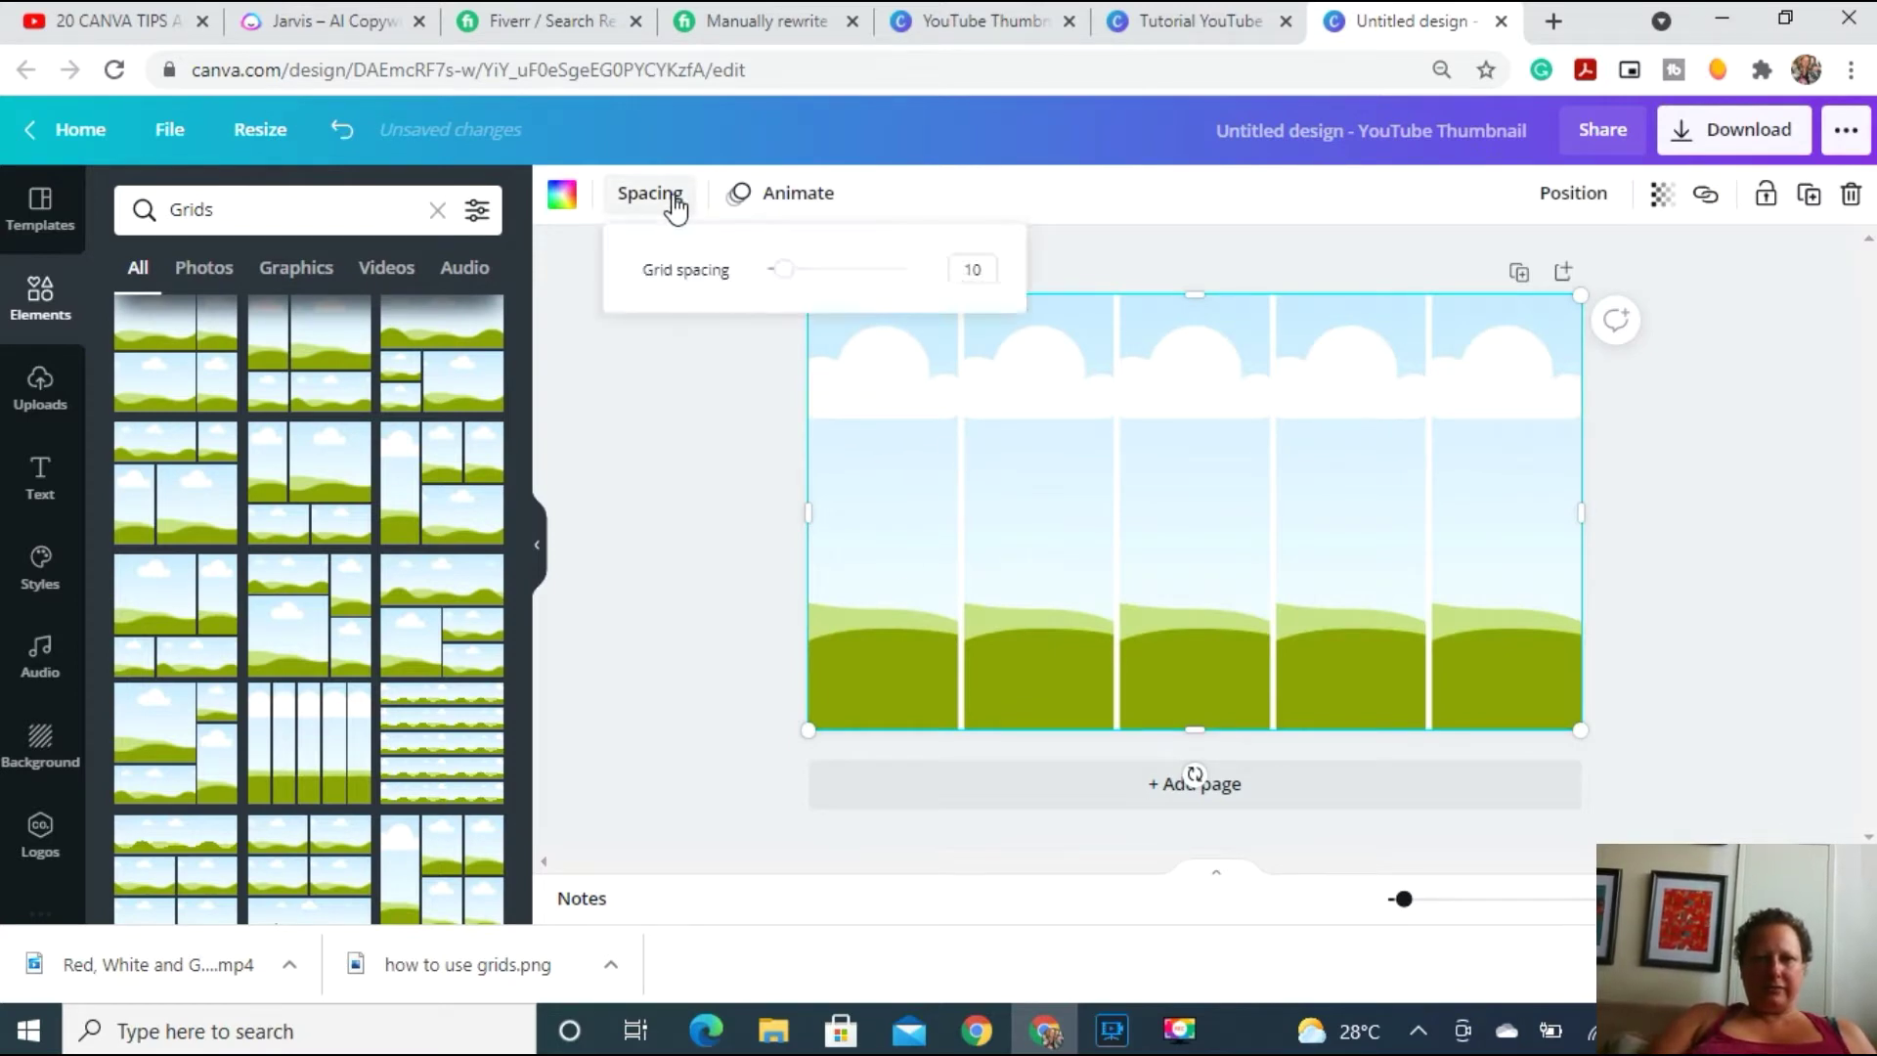
{"action": "left_click_drag", "start_coordinate": [782, 274], "coordinate": [797, 281]}
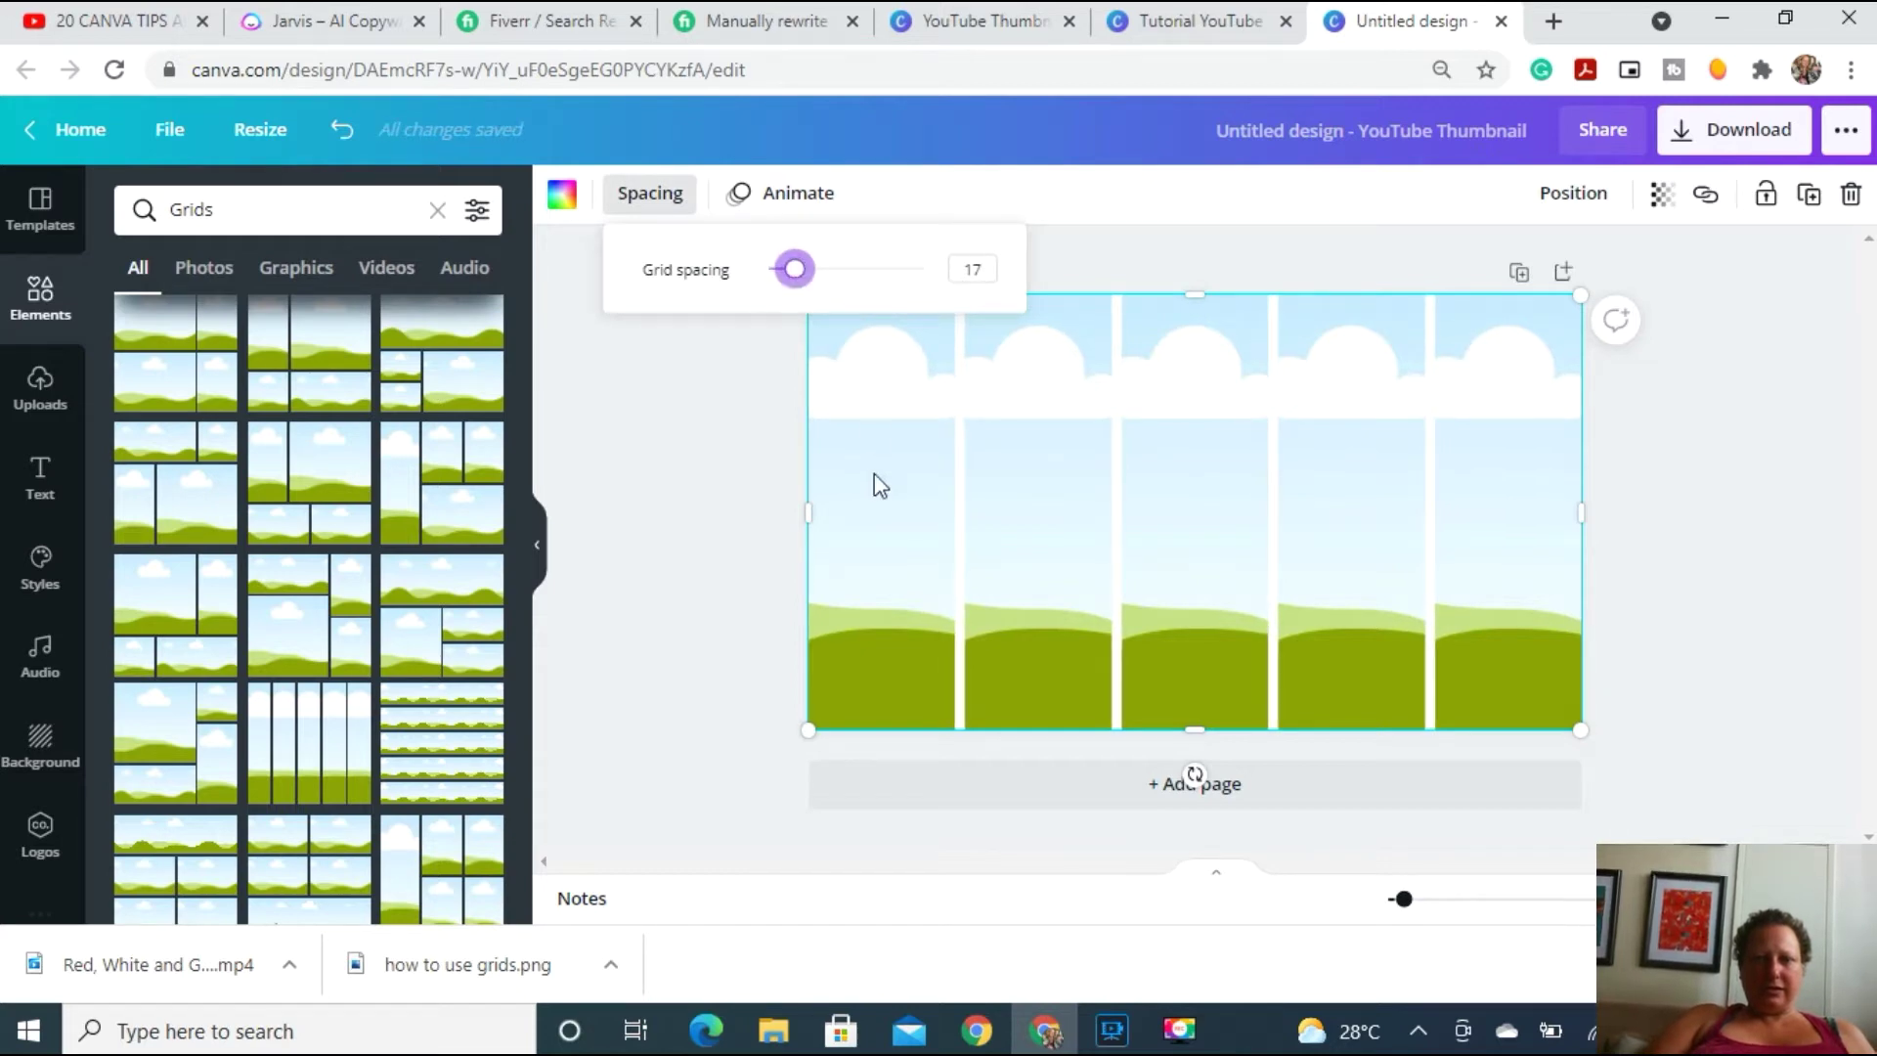
{"action": "left_click", "coordinate": [1119, 316]}
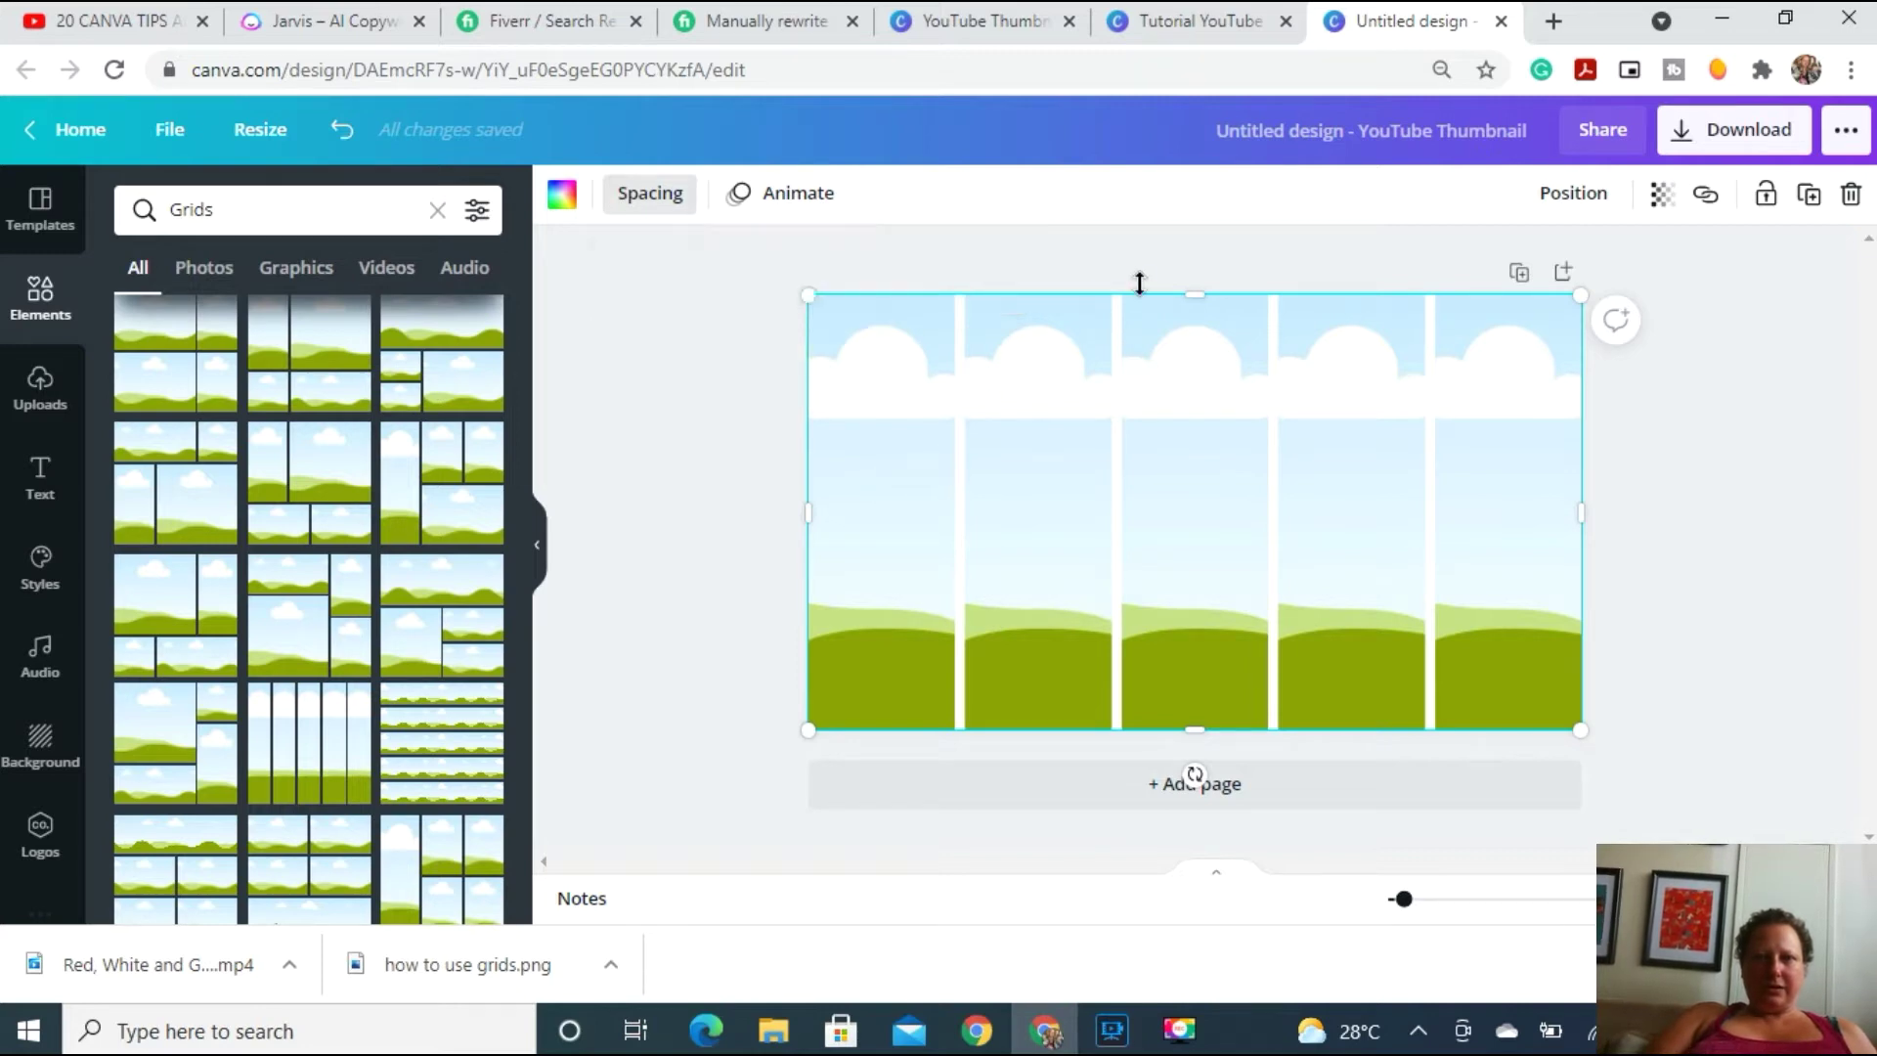
Shift the grid down to expose the page background, colour the background tan, and align the grid with the page sides.
{"action": "left_click_drag", "start_coordinate": [1034, 427], "coordinate": [985, 460]}
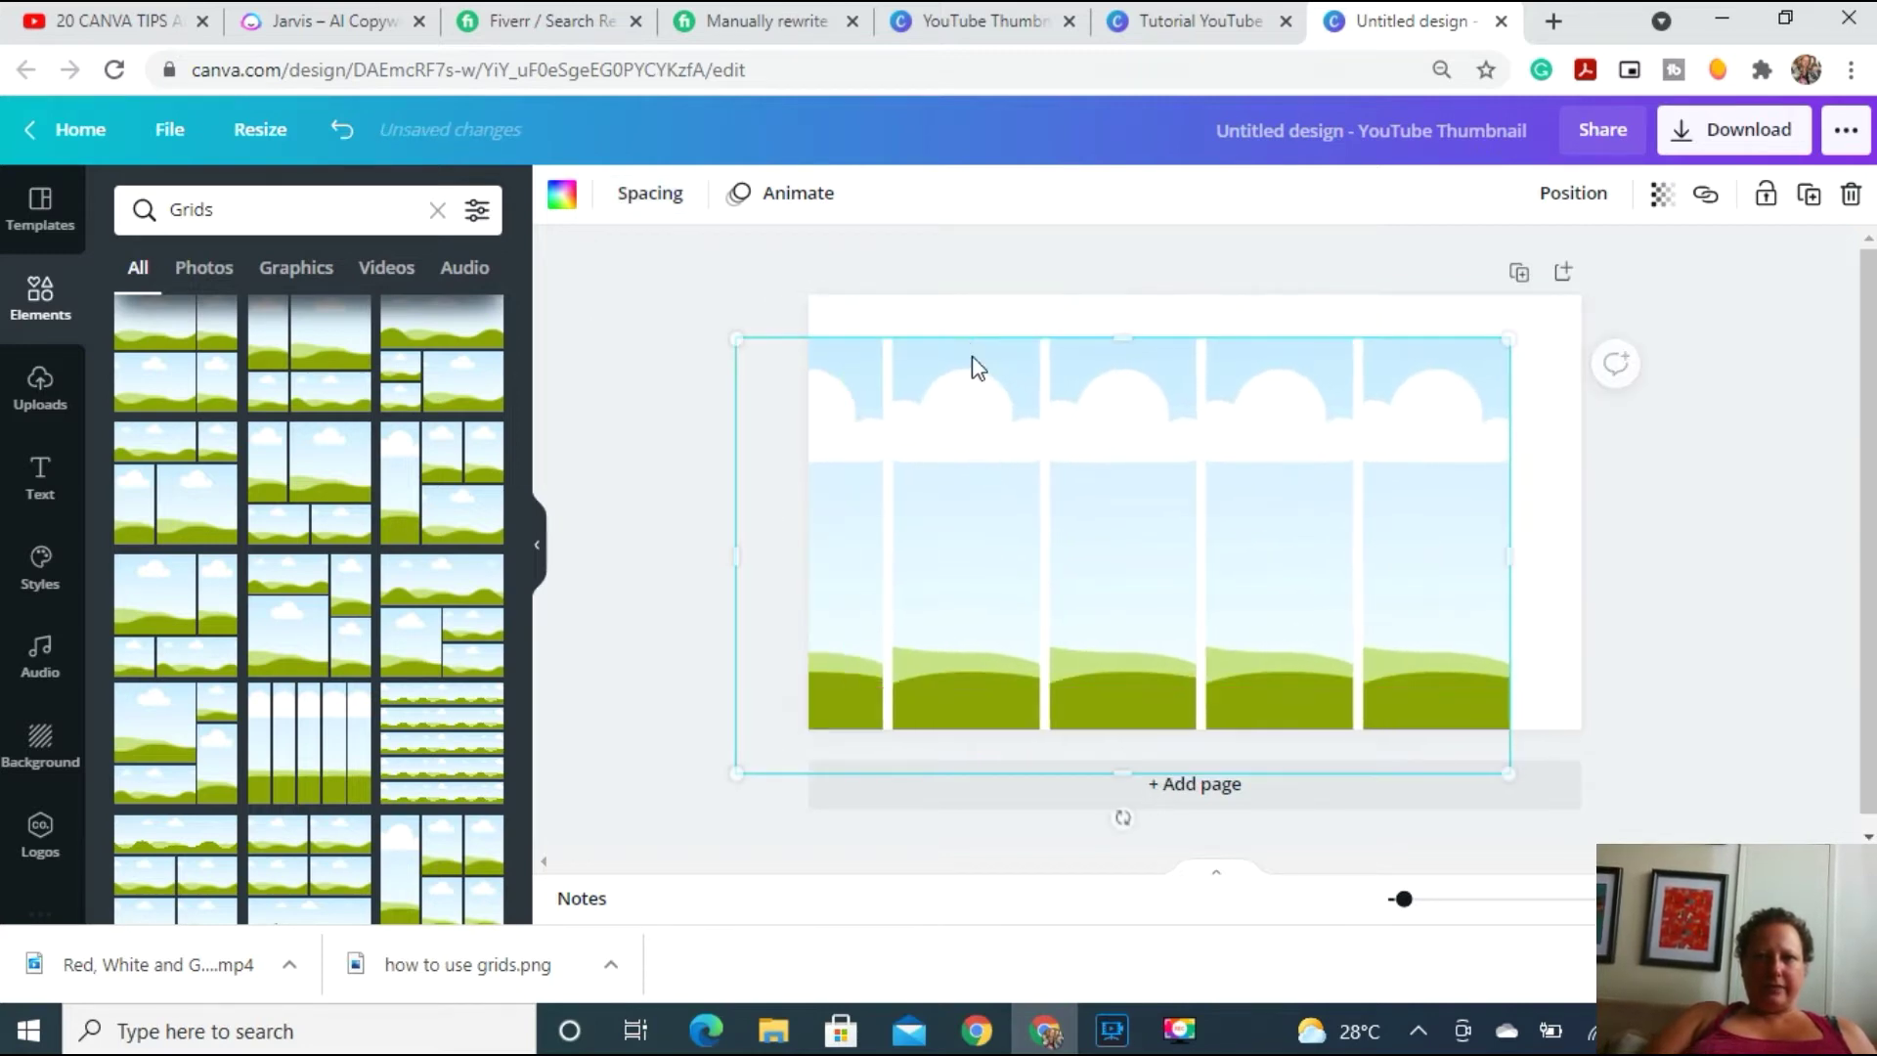
{"action": "left_click", "coordinate": [959, 305]}
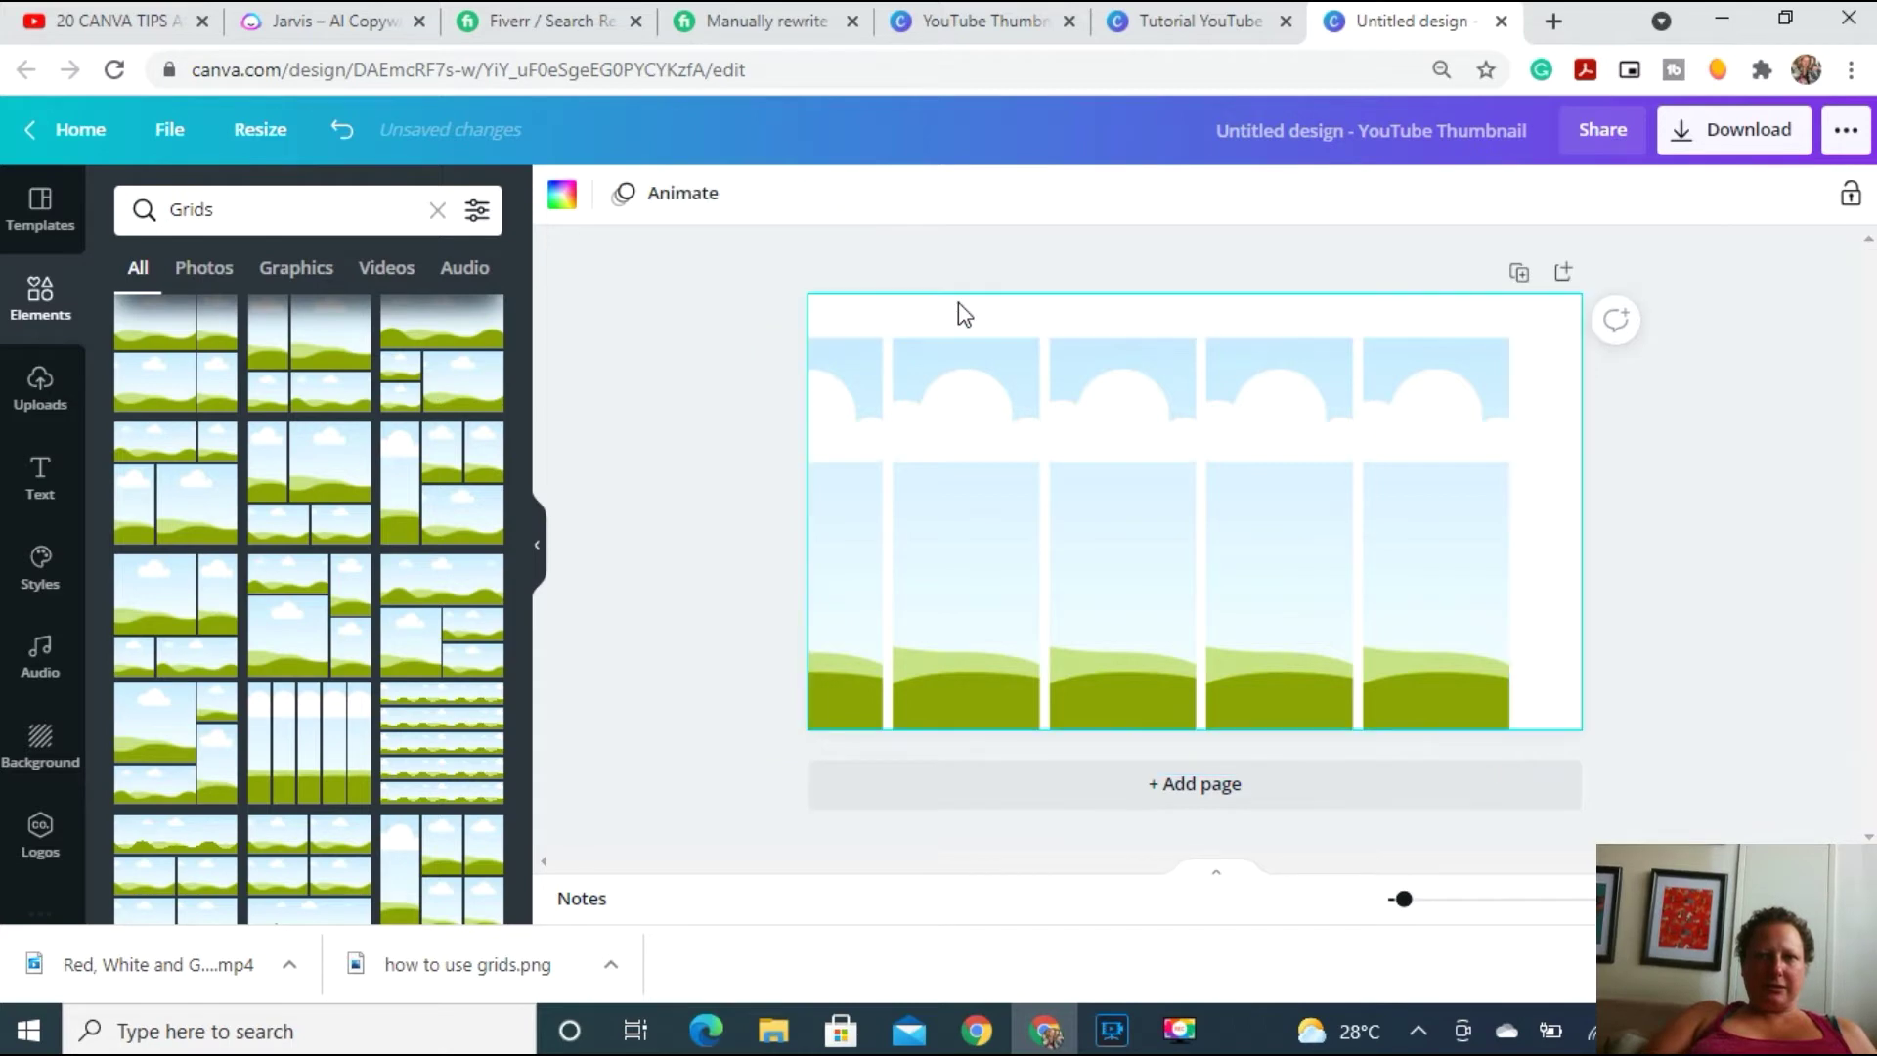
{"action": "left_click", "coordinate": [562, 194]}
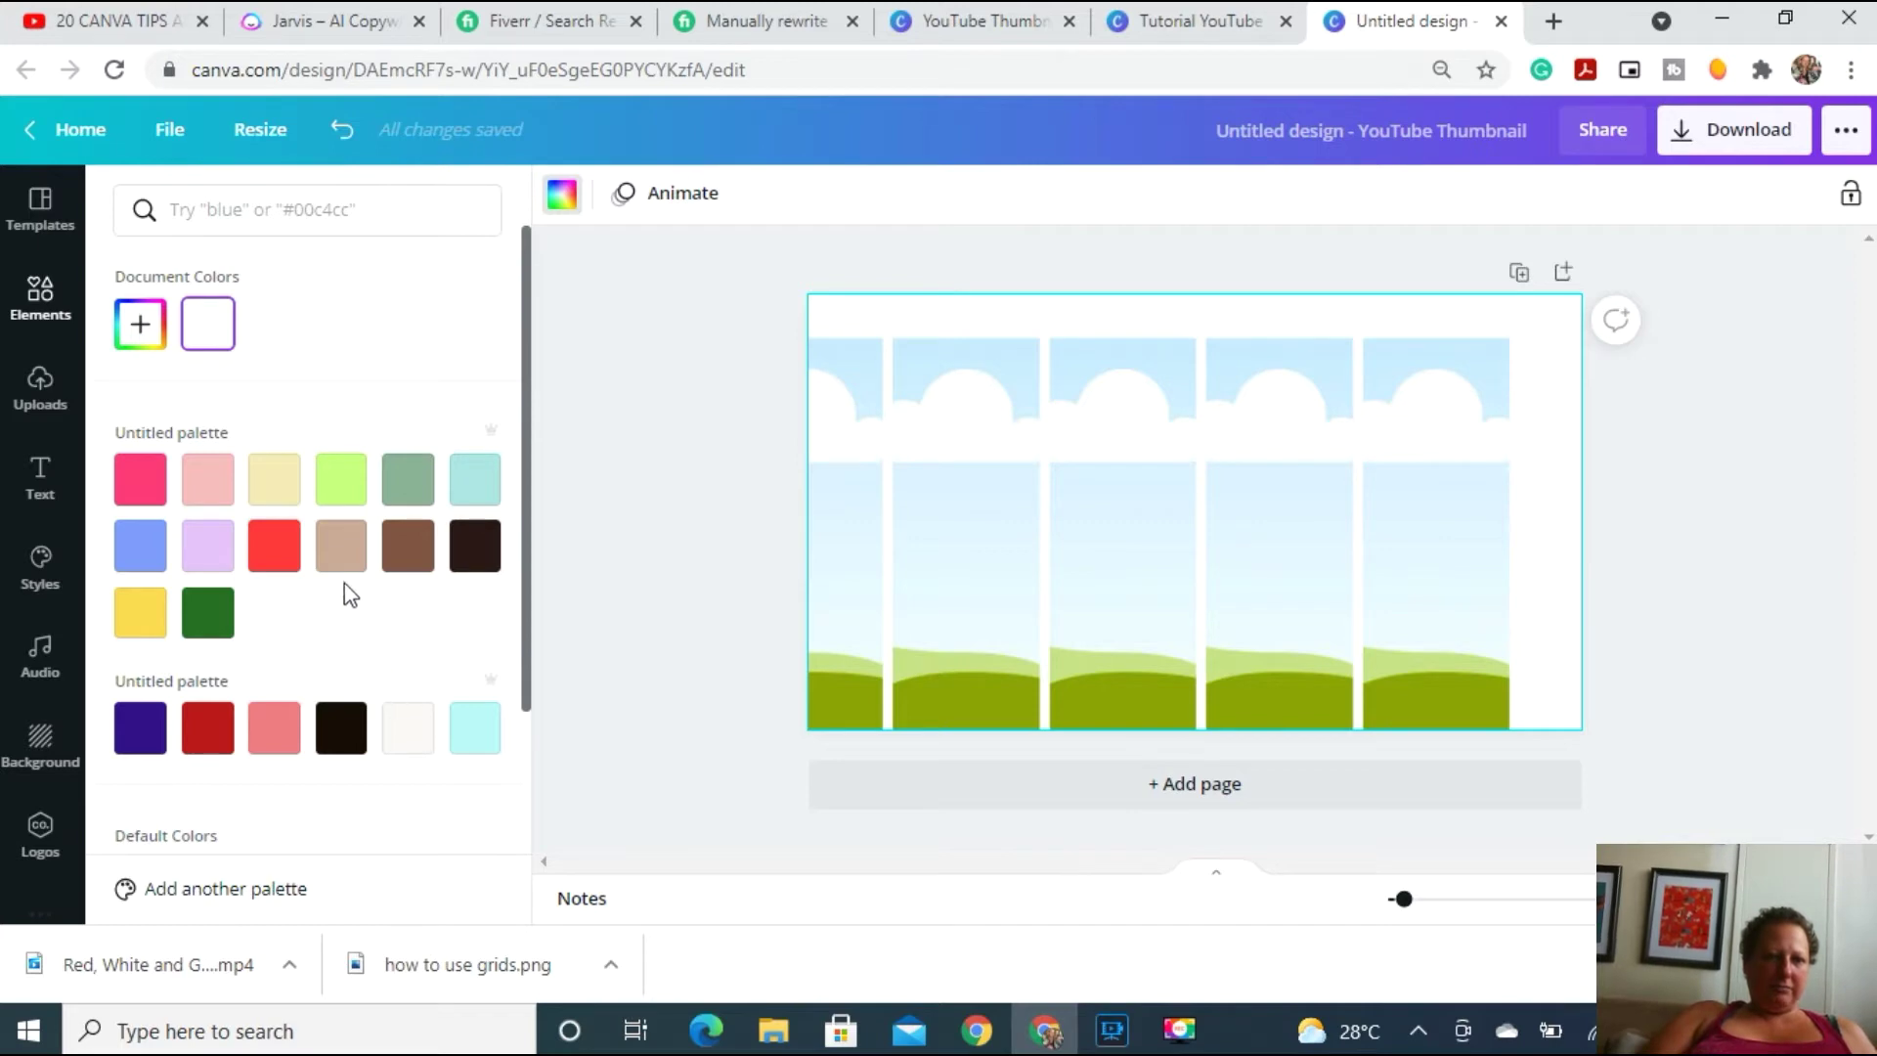
{"action": "left_click", "coordinate": [341, 546]}
{"action": "left_click_drag", "start_coordinate": [1117, 523], "coordinate": [1178, 516]}
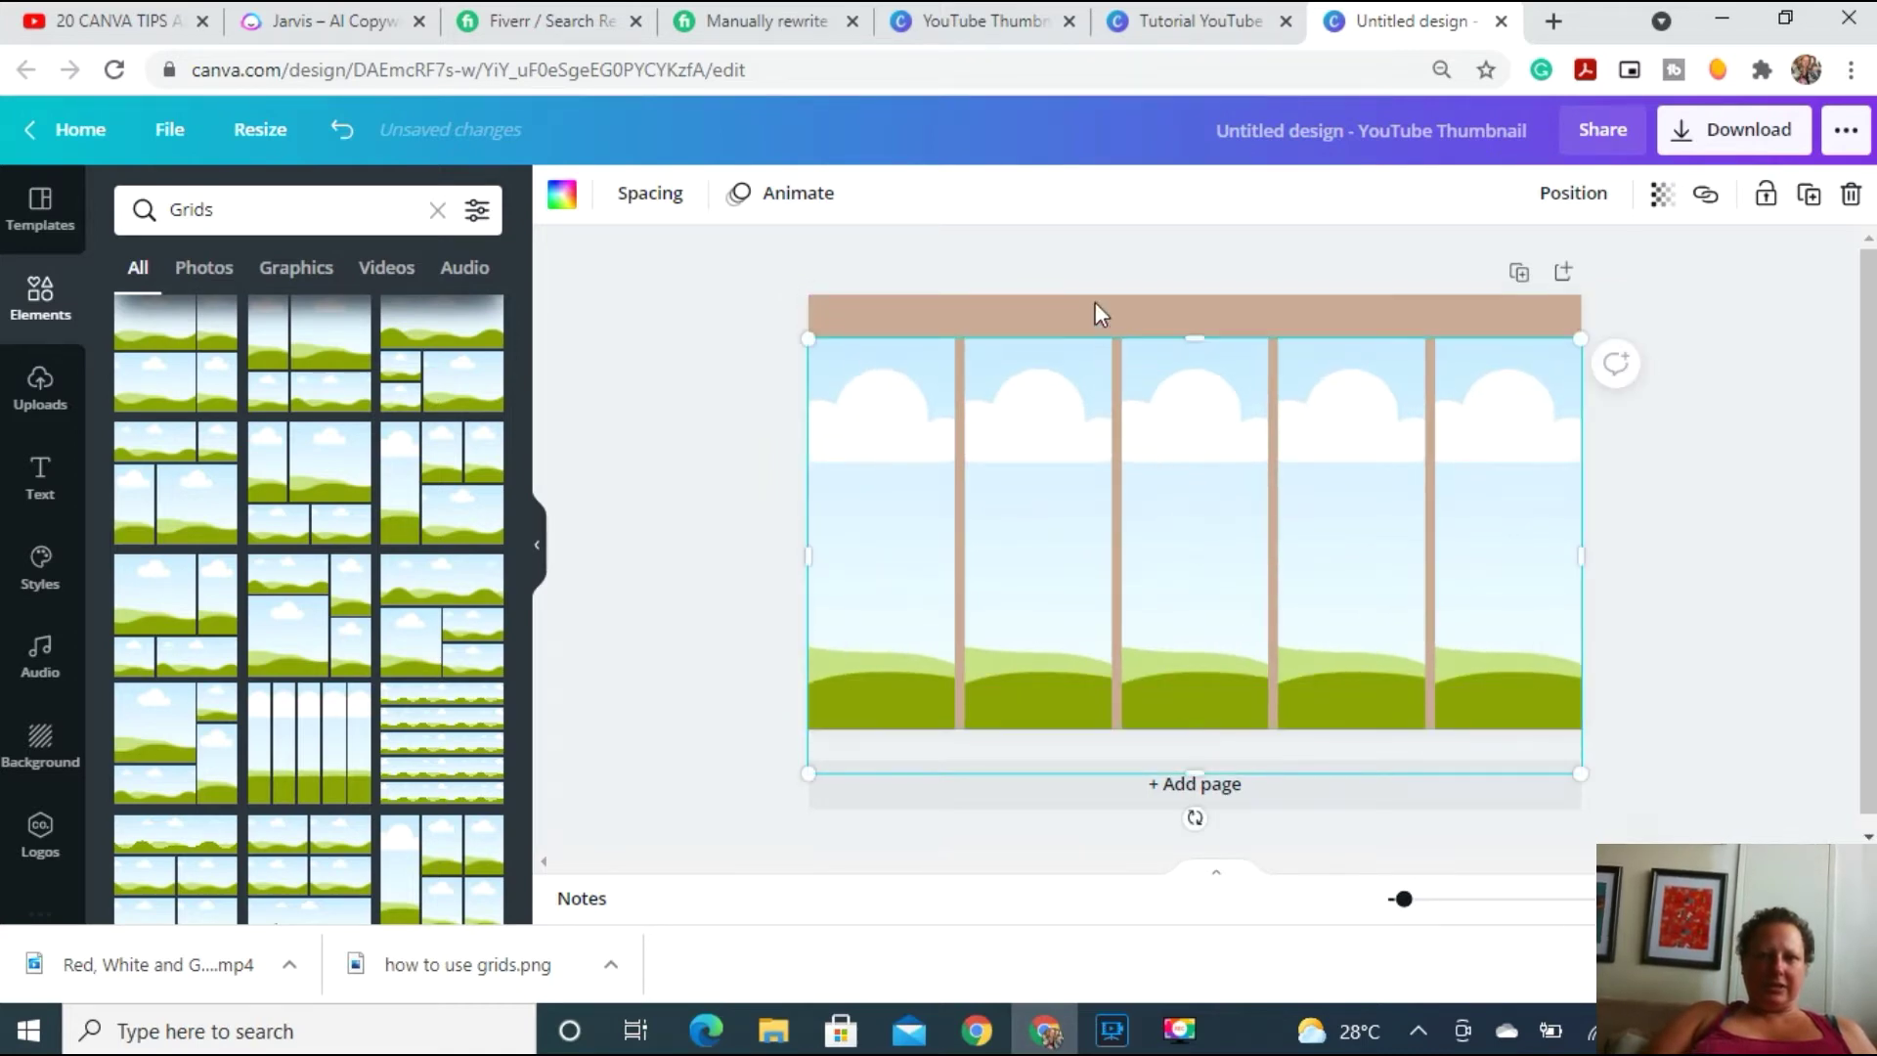
Change the page background to off-white and move the grid back up so it fills the whole page.
{"action": "left_click", "coordinate": [1095, 304]}
{"action": "left_click", "coordinate": [562, 200]}
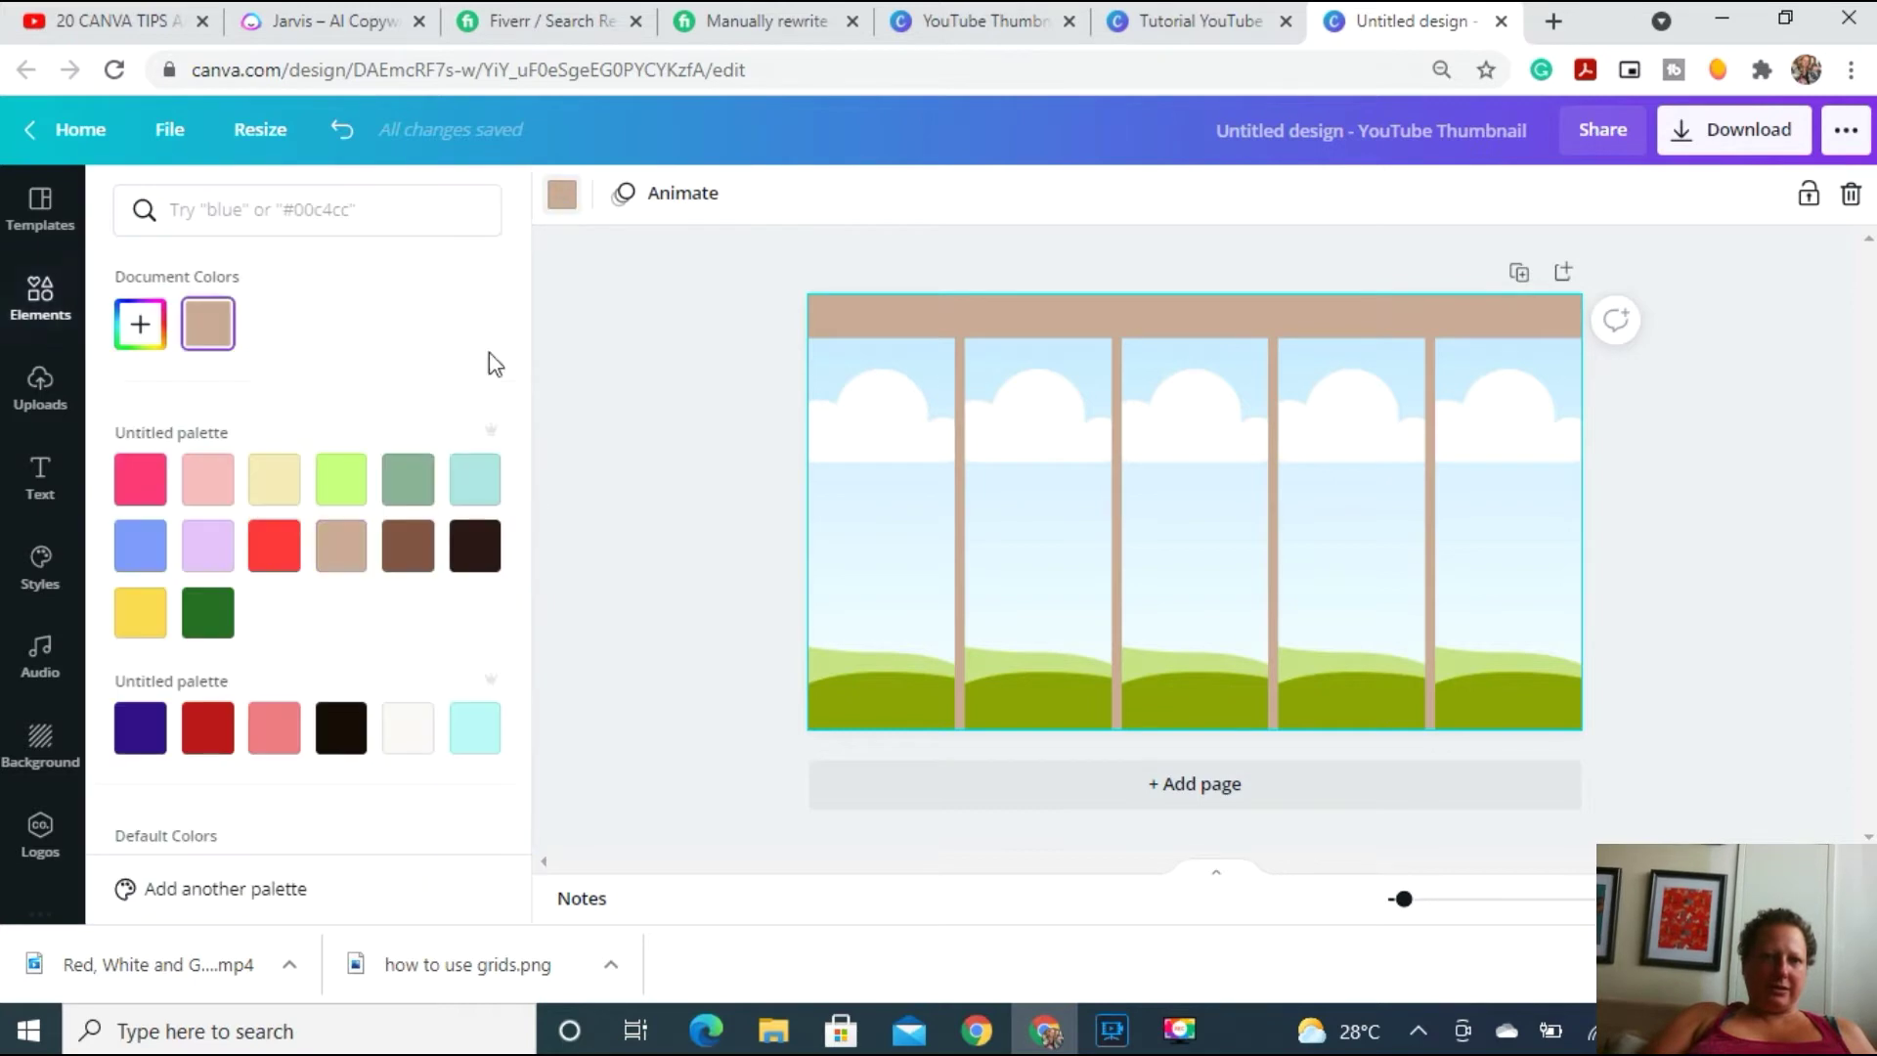
{"action": "left_click", "coordinate": [394, 741]}
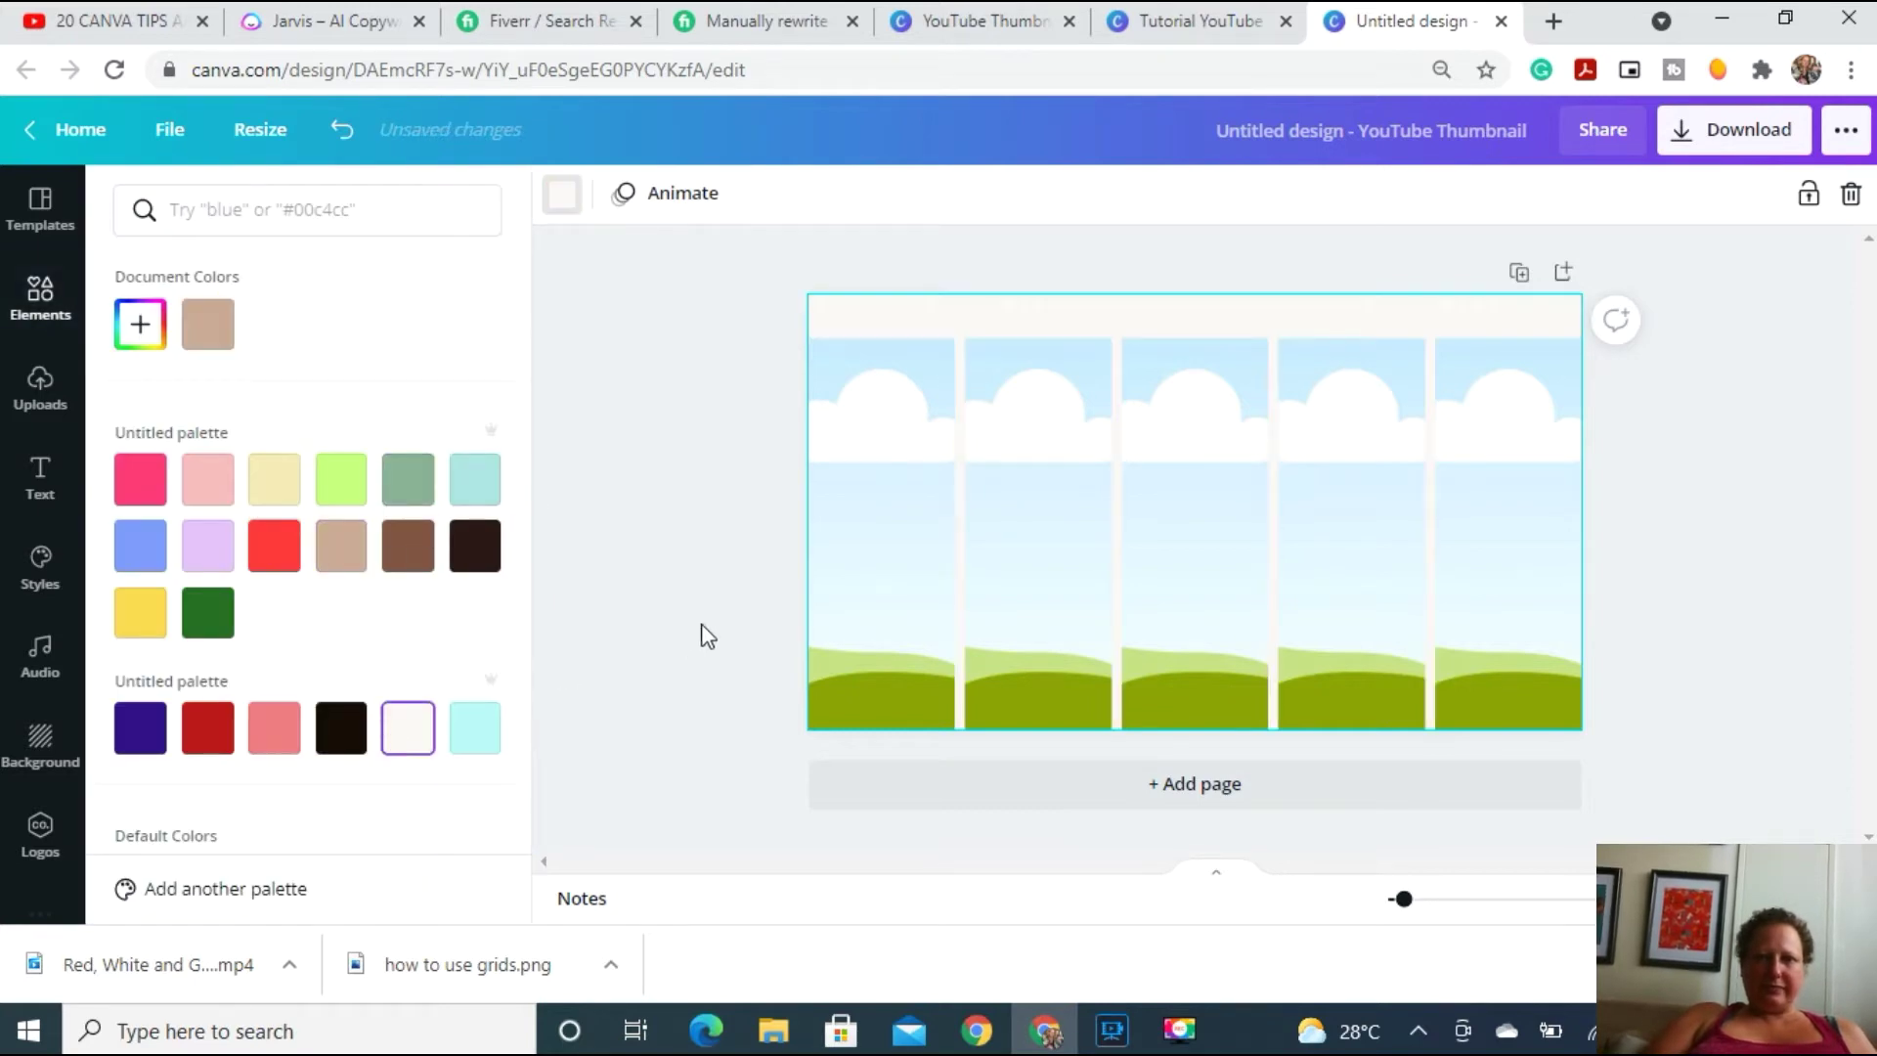
{"action": "left_click_drag", "start_coordinate": [900, 636], "coordinate": [906, 583]}
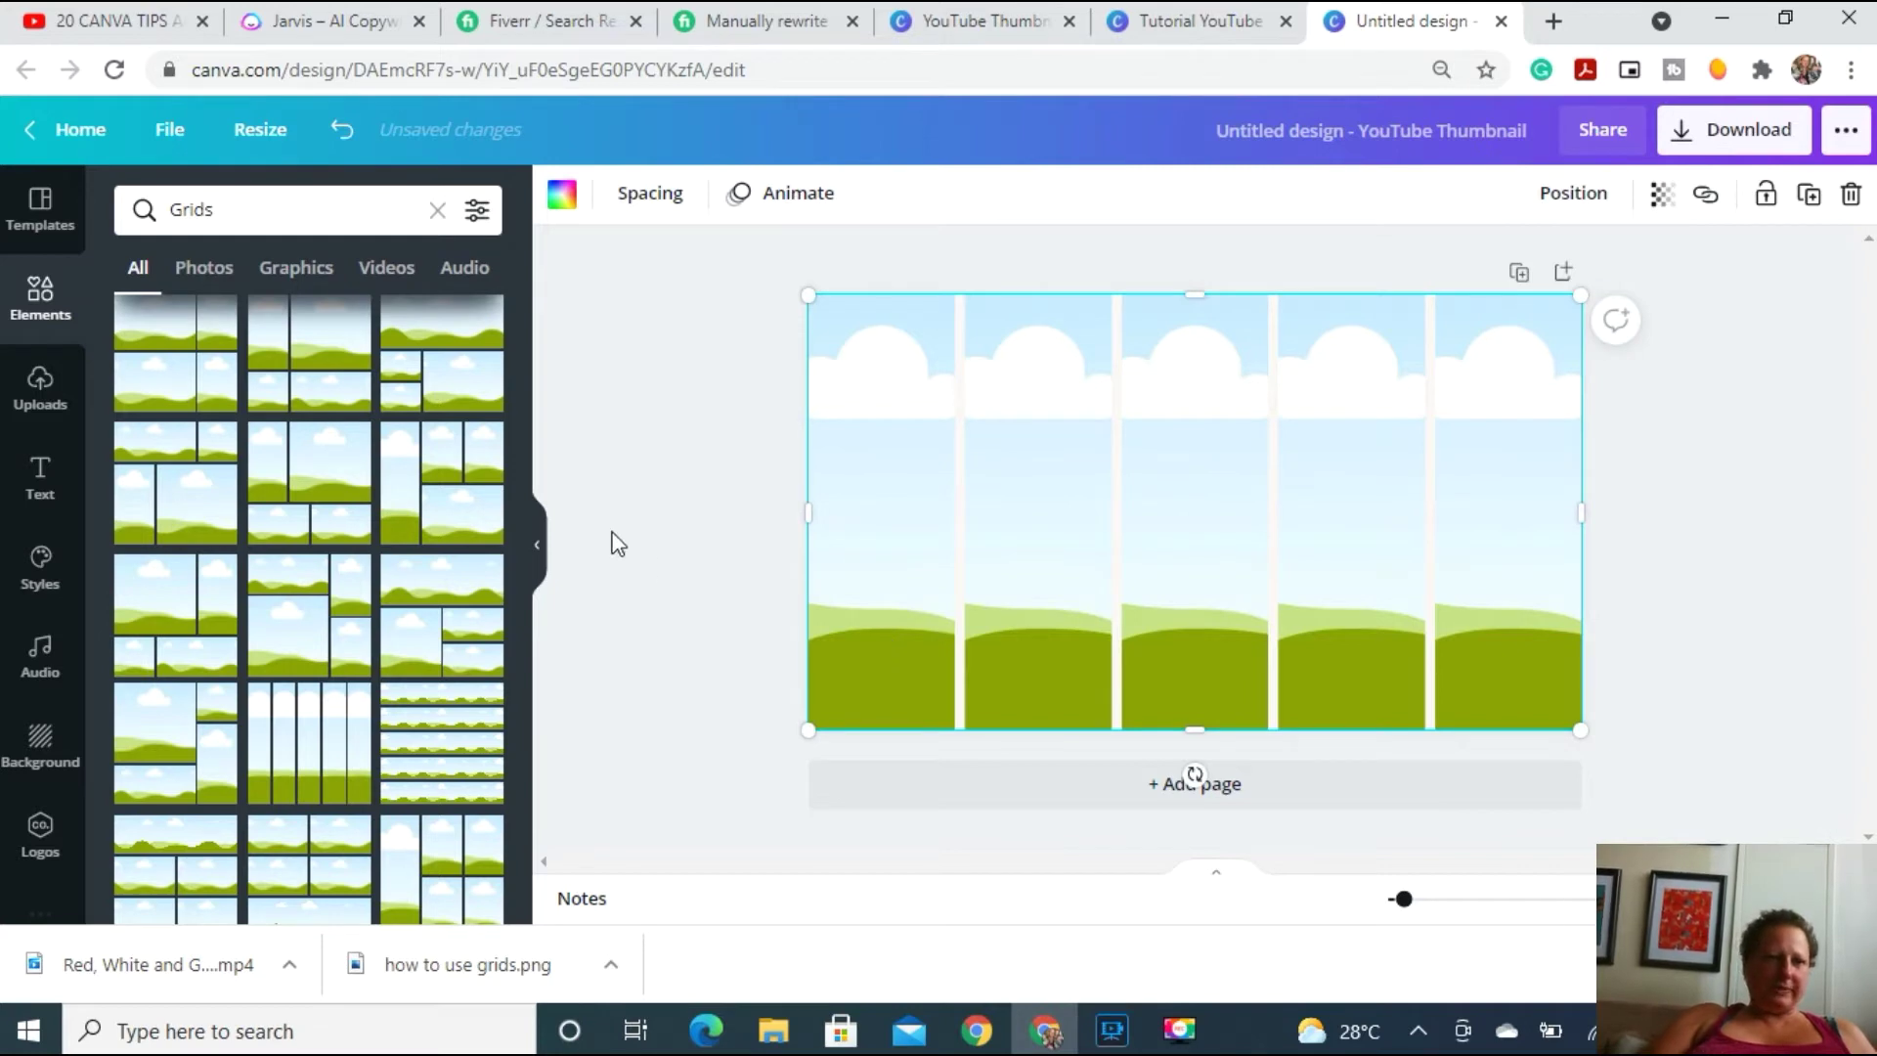
Fill the first grid column with the uploaded red cat-and-plant pattern and the second with the pink cat pattern.
{"action": "left_click", "coordinate": [40, 391]}
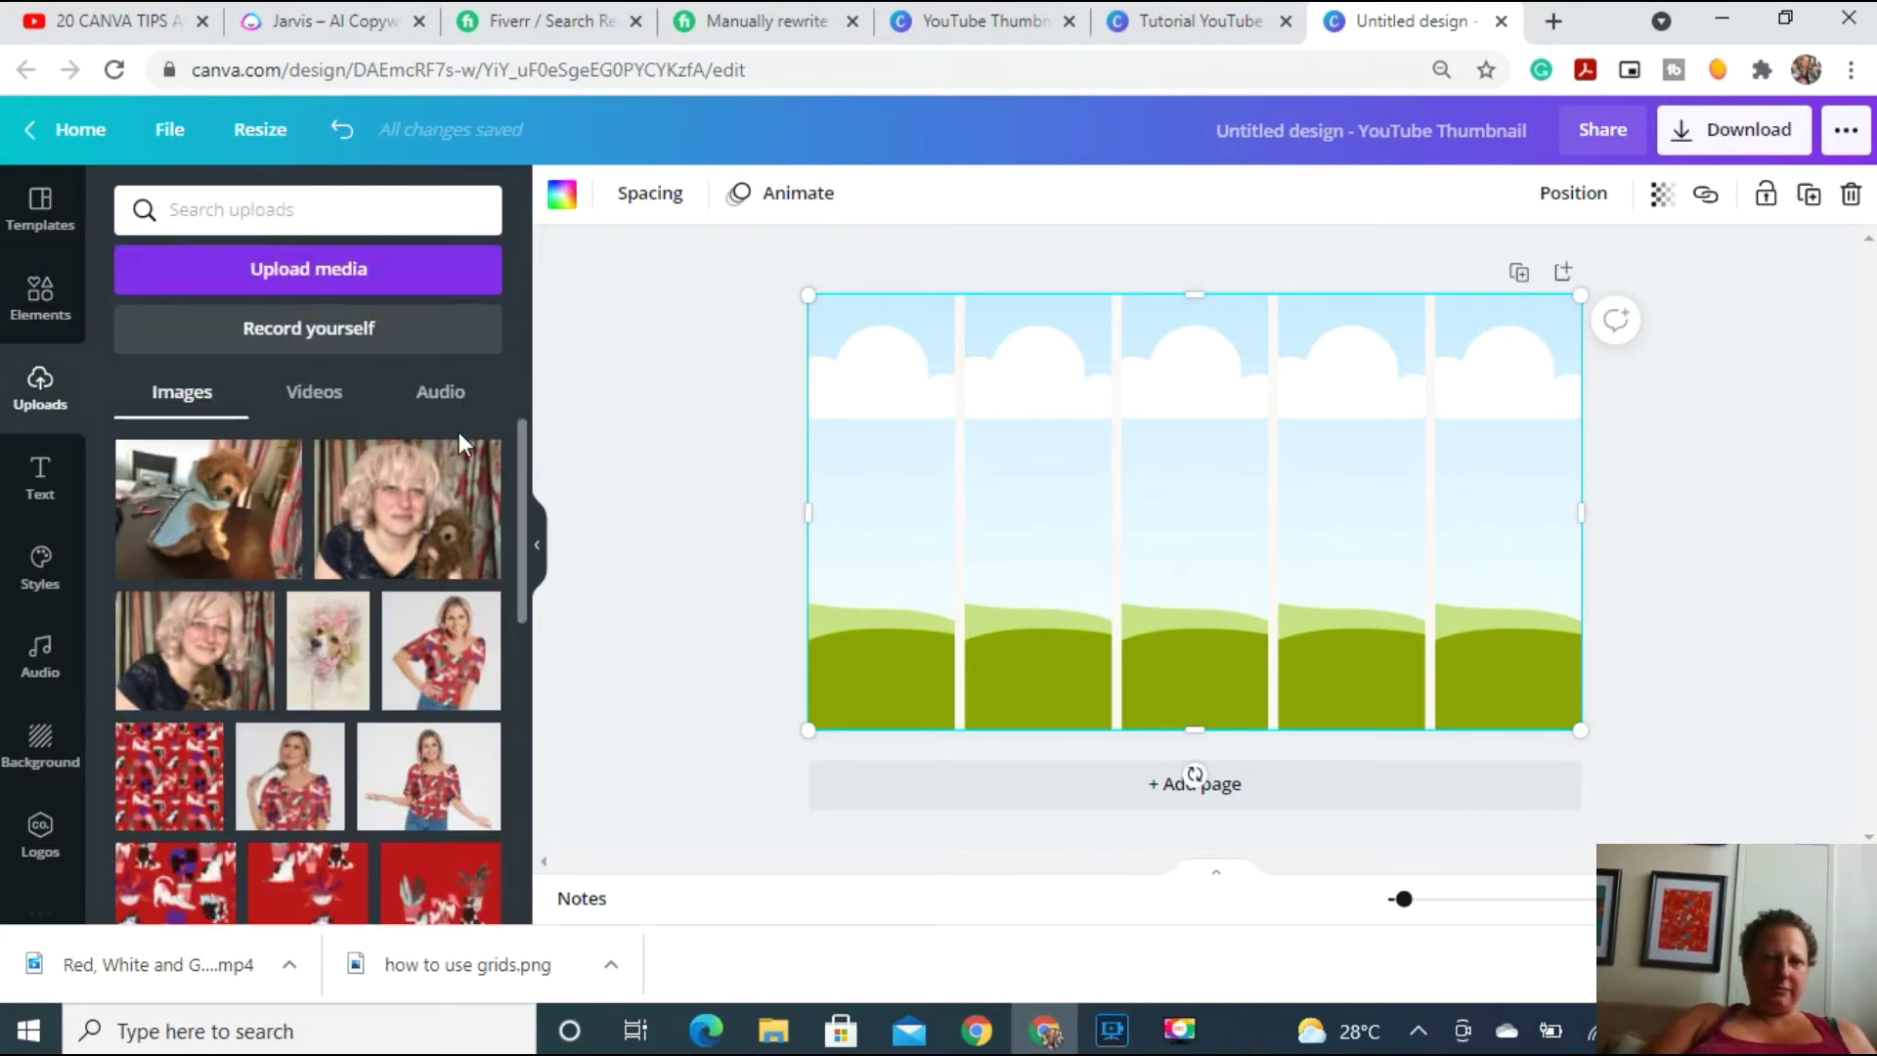
{"action": "left_click_drag", "start_coordinate": [149, 777], "coordinate": [849, 547]}
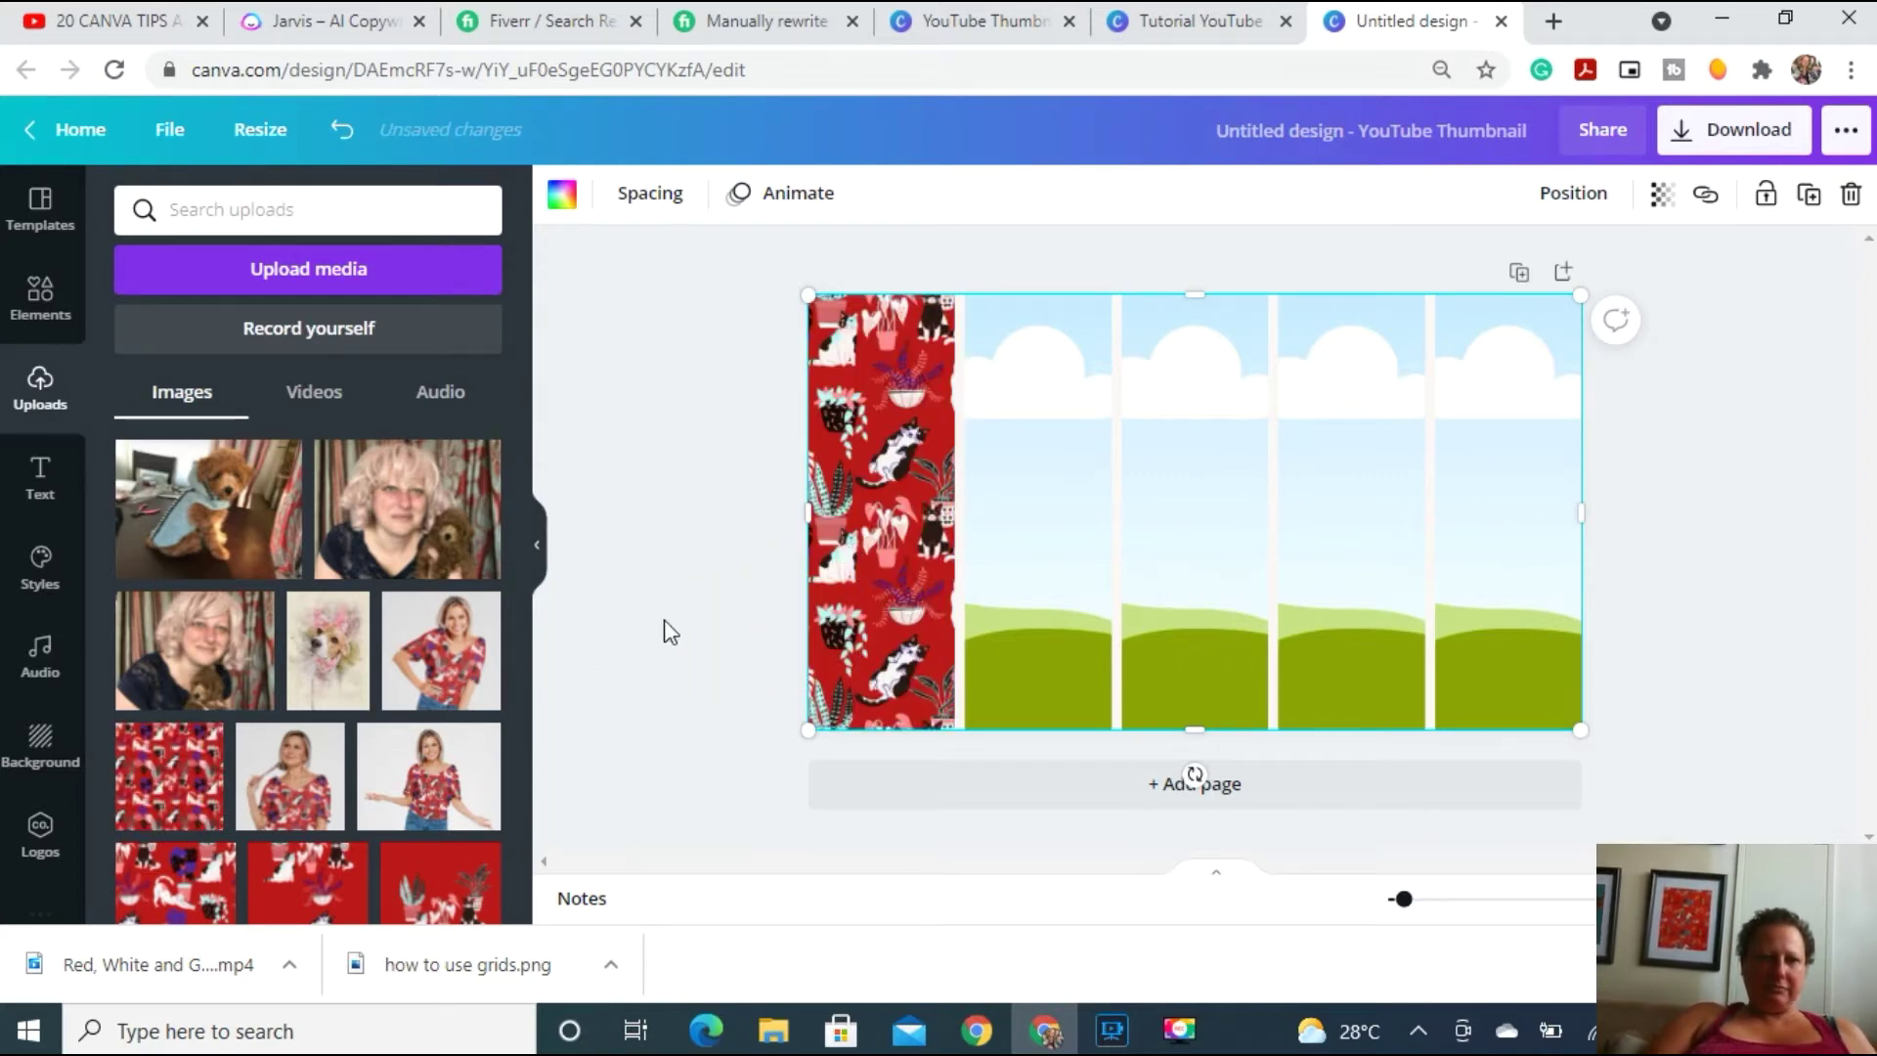
{"action": "left_click_drag", "start_coordinate": [522, 432], "coordinate": [533, 761]}
{"action": "left_click_drag", "start_coordinate": [435, 567], "coordinate": [971, 533]}
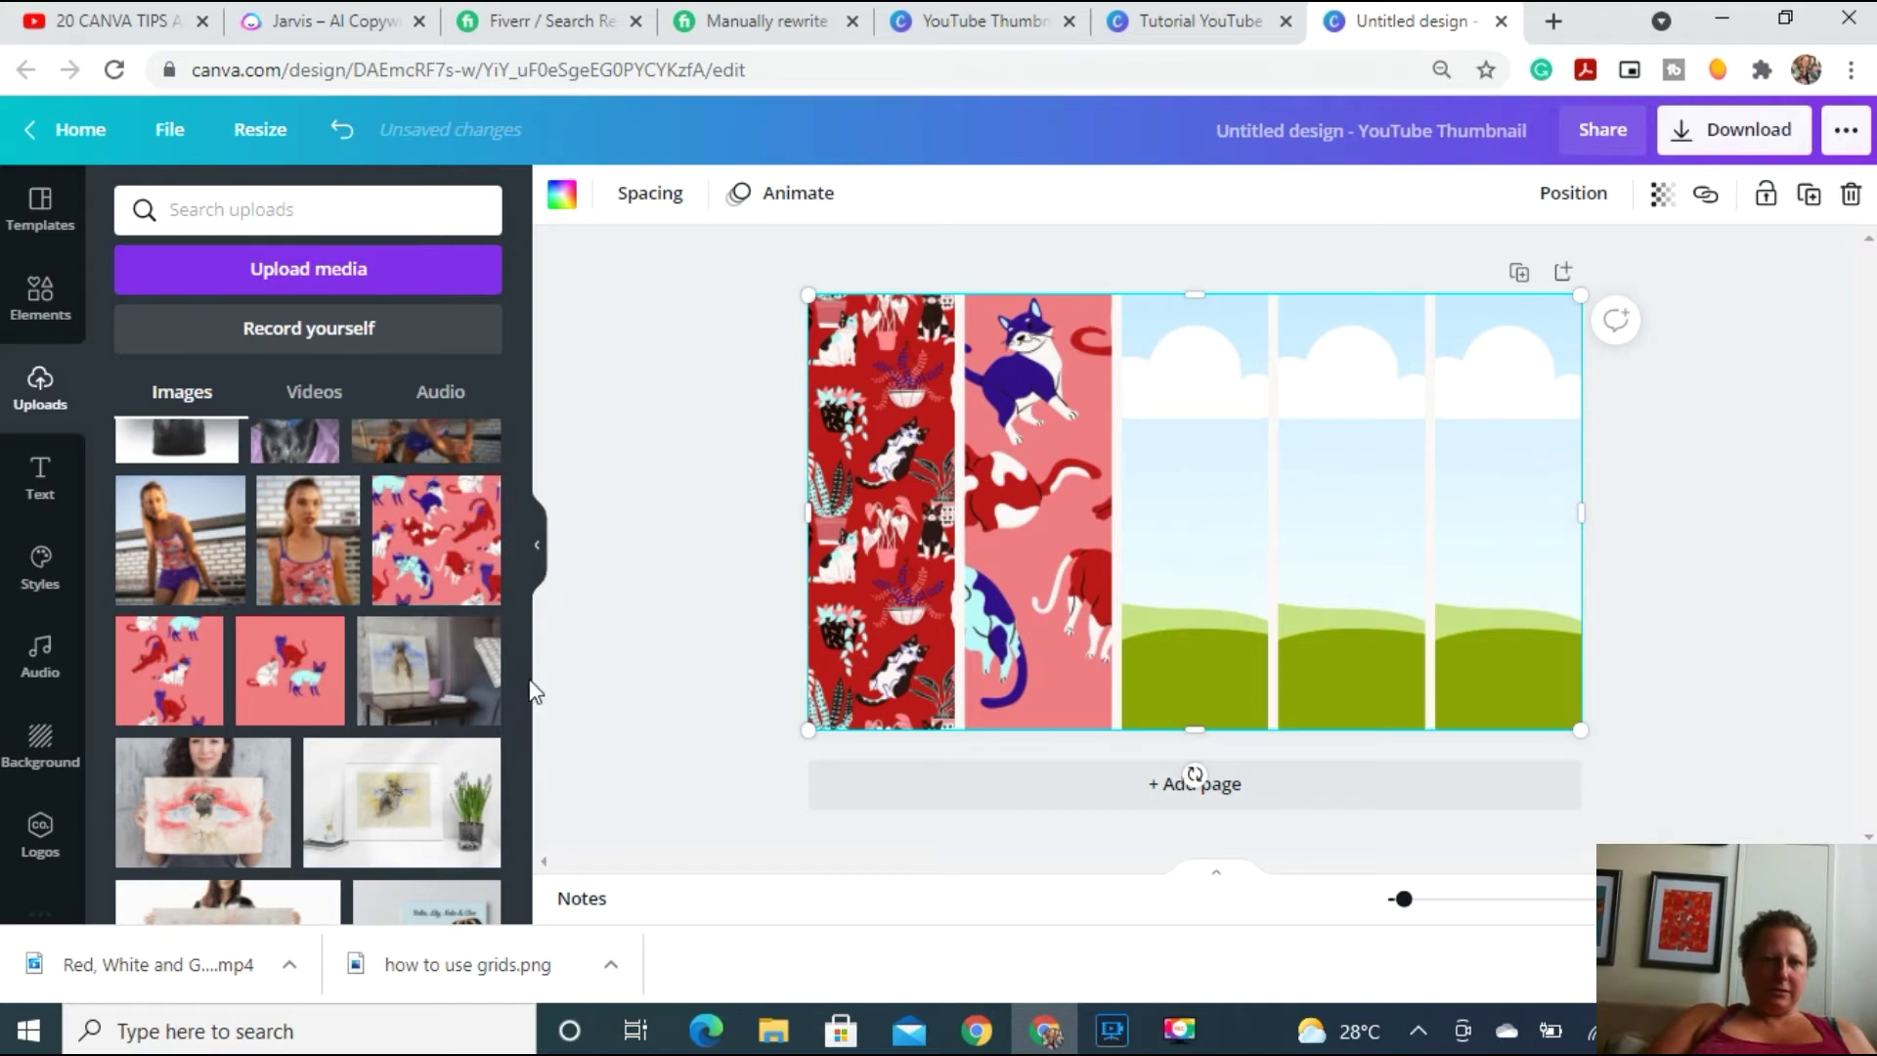
Find the uploaded dark green floral pattern with the pug and place it in the third grid column.
{"action": "scroll", "coordinate": [524, 683], "scroll_direction": "down", "scroll_amount": 5}
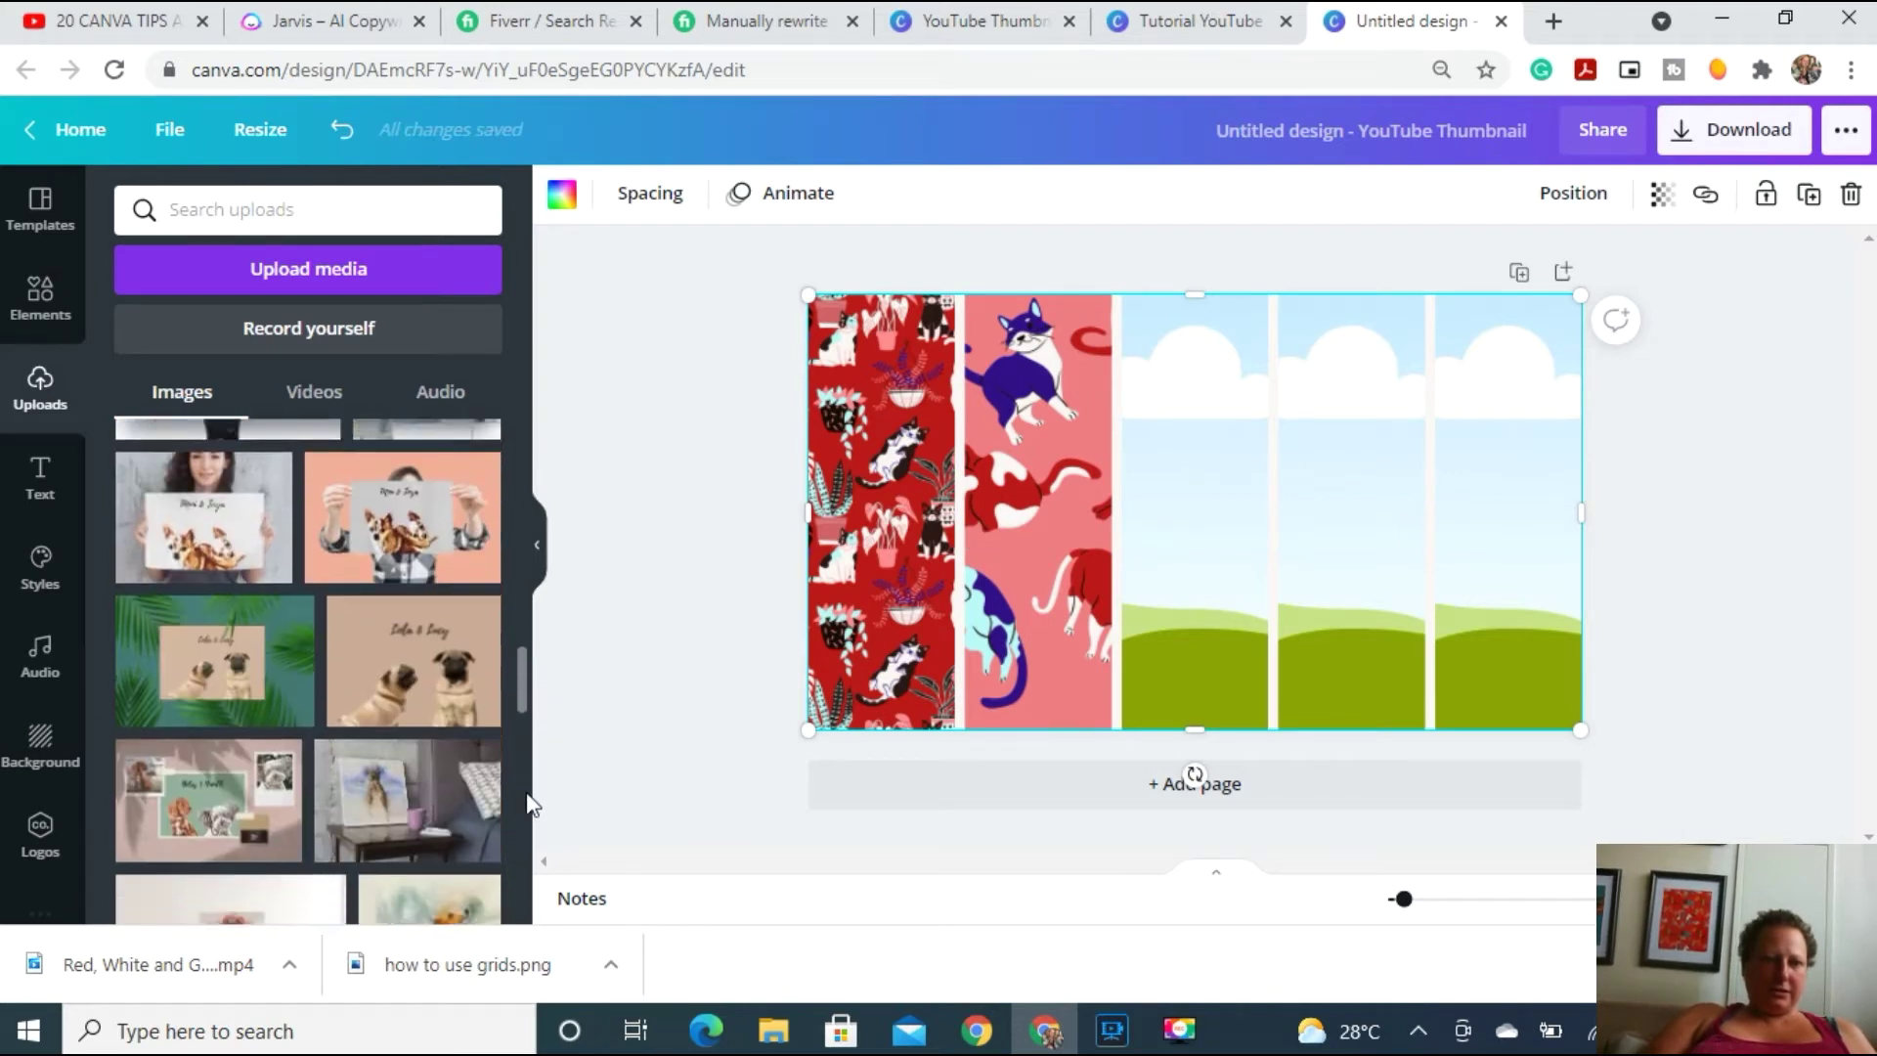
{"action": "scroll", "coordinate": [528, 820], "scroll_direction": "down", "scroll_amount": 8}
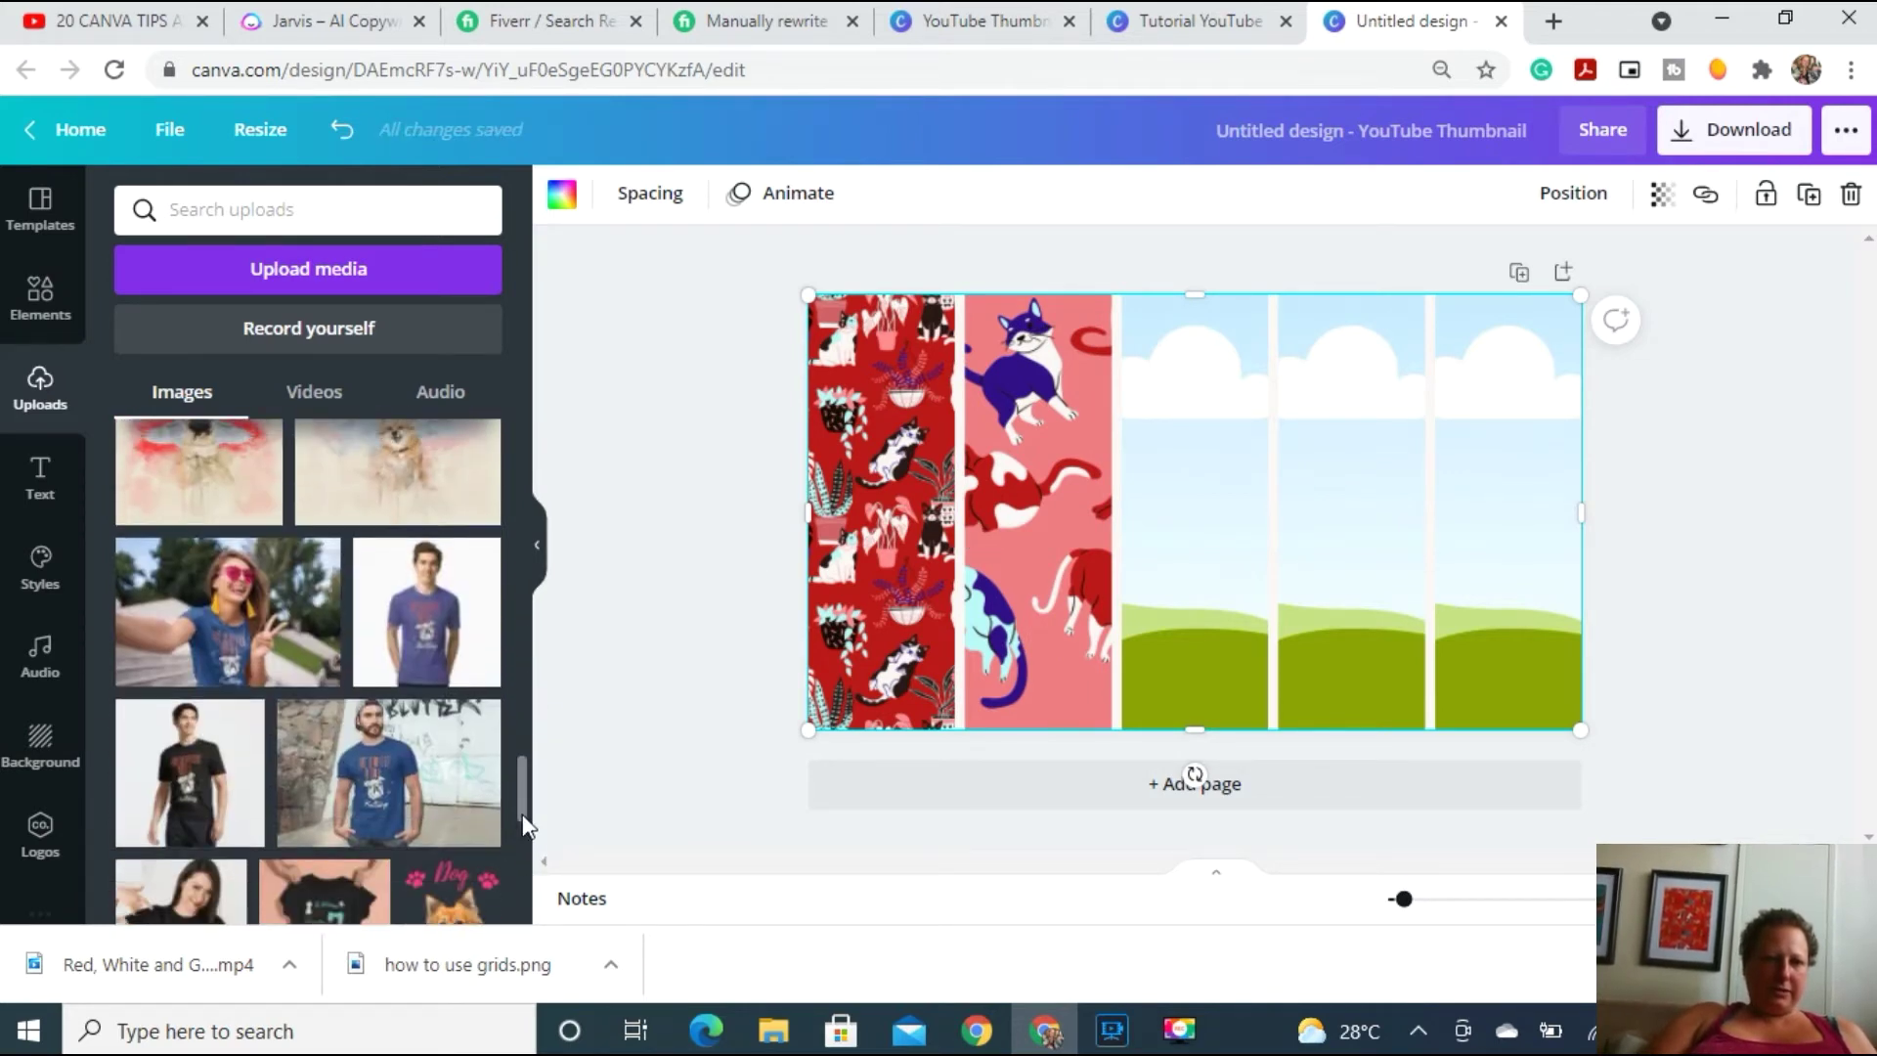
{"action": "scroll", "coordinate": [524, 782], "scroll_direction": "down", "scroll_amount": 6}
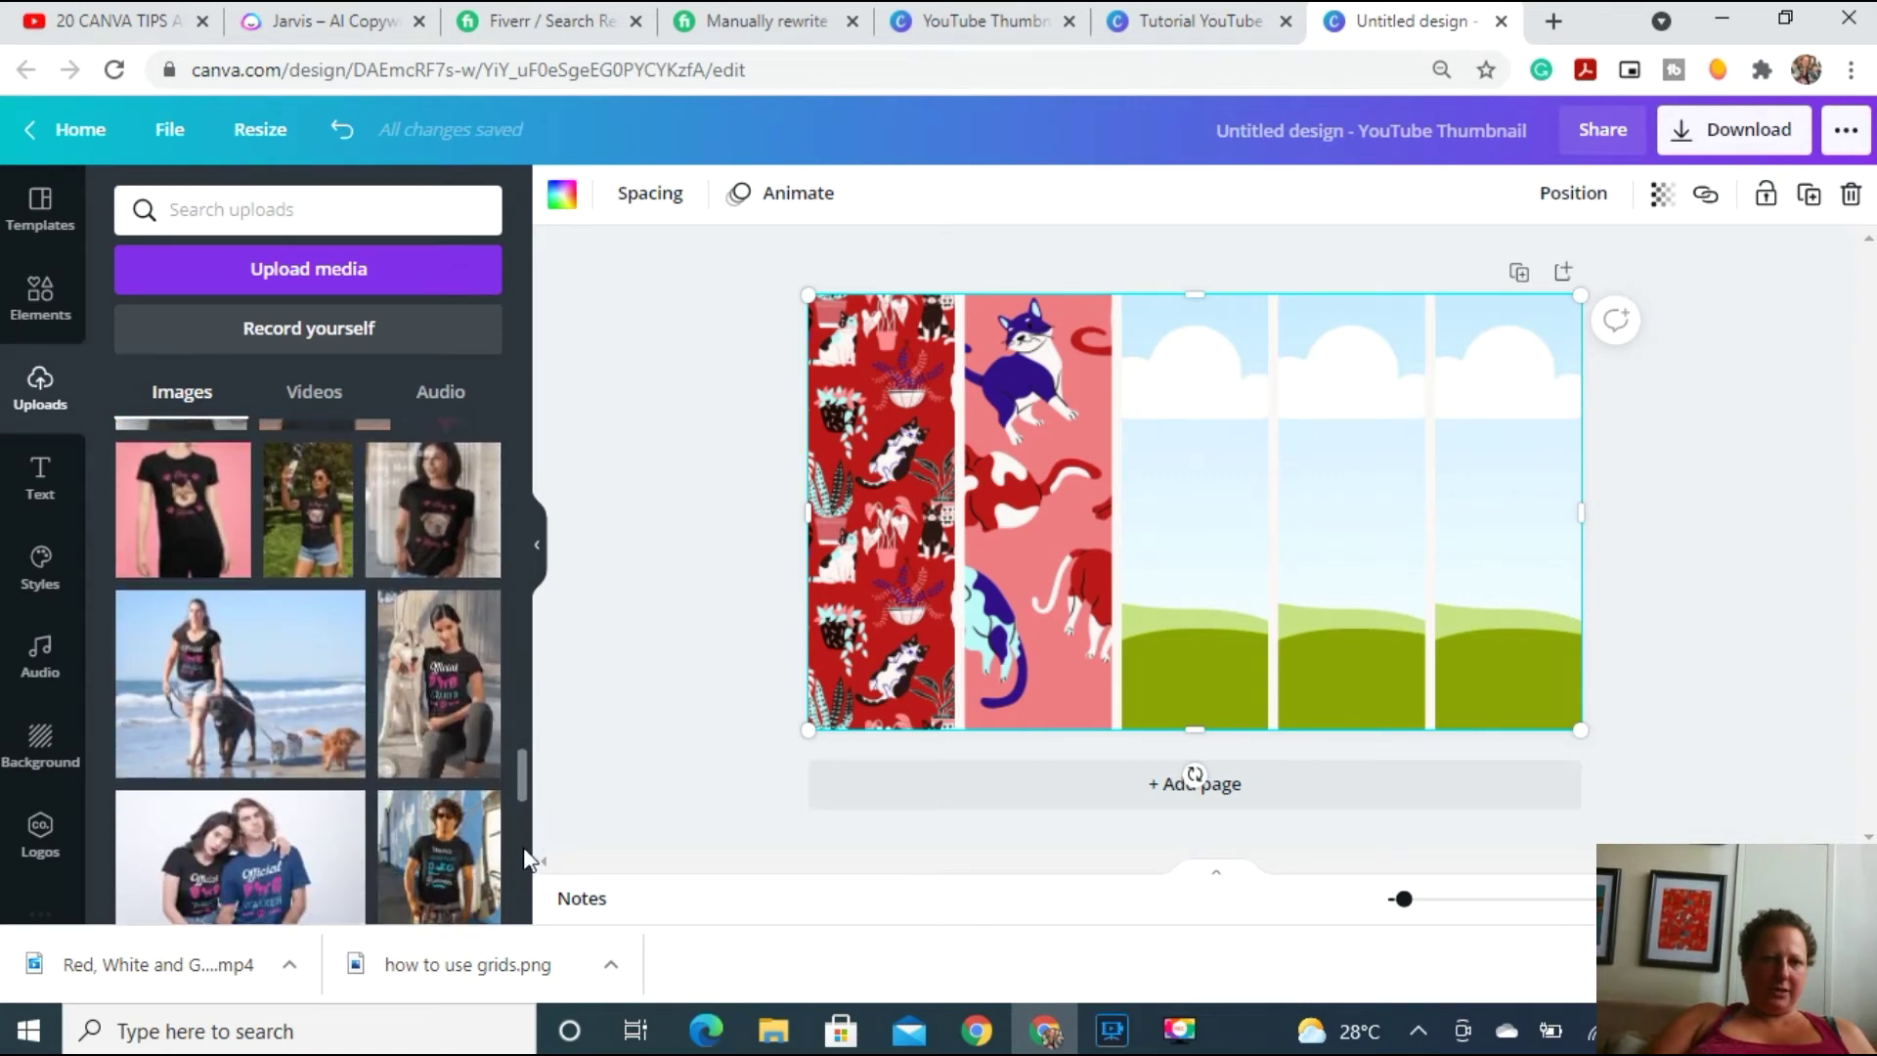
{"action": "scroll", "coordinate": [519, 776], "scroll_direction": "down", "scroll_amount": 8}
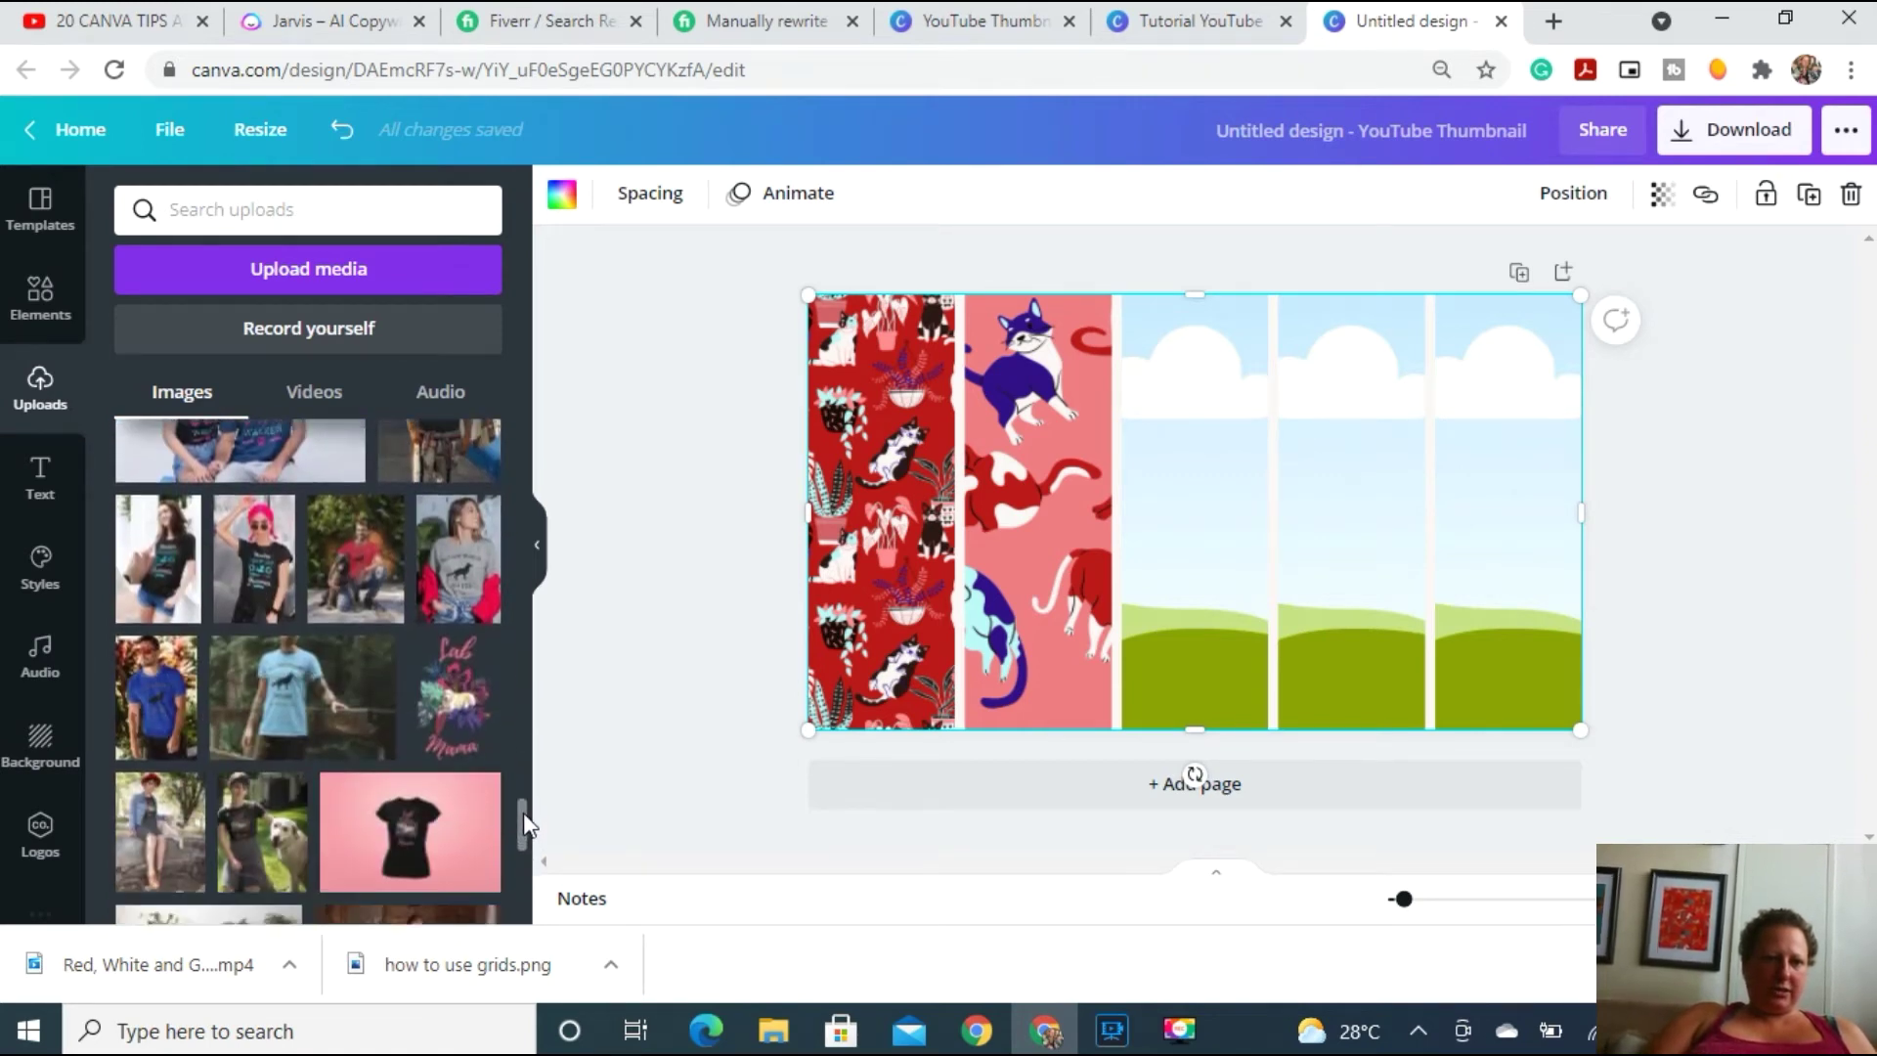
{"action": "left_click_drag", "start_coordinate": [176, 667], "coordinate": [1125, 625]}
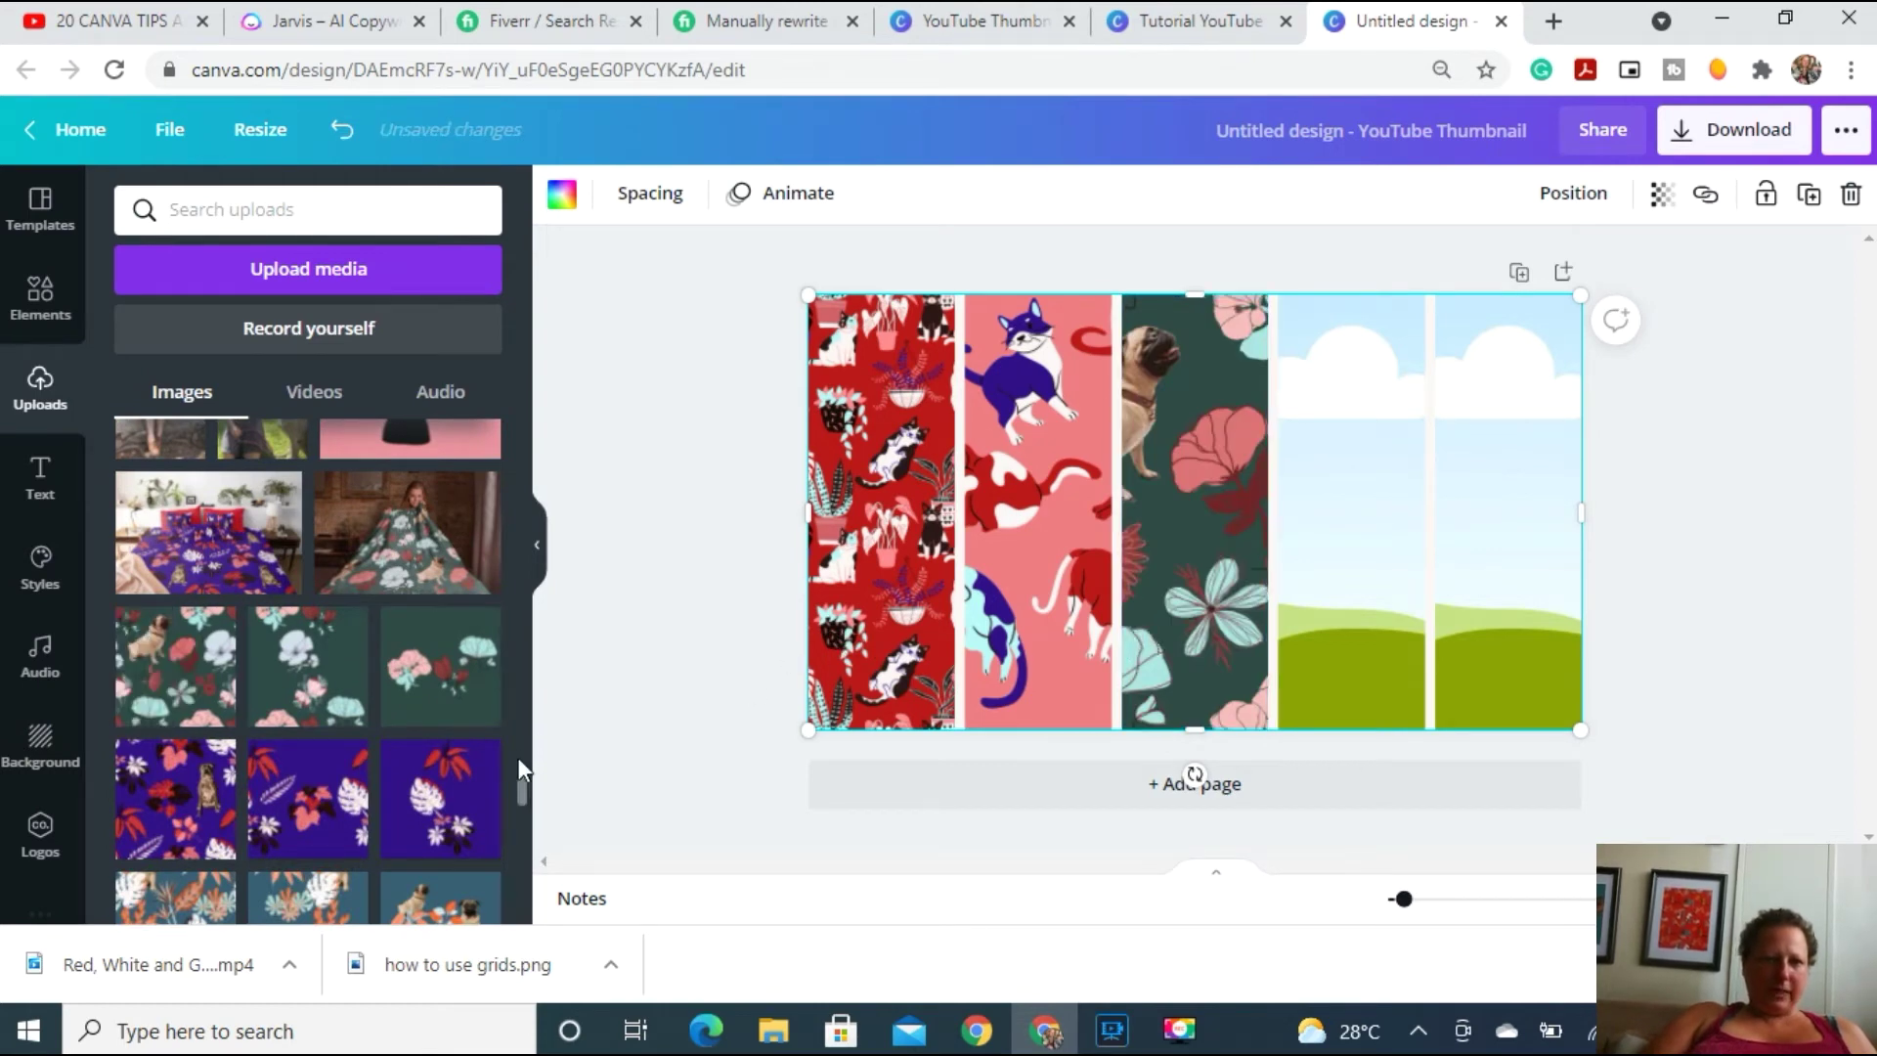
Fill the fourth grid column with the uploaded purple leaf pattern and the fifth with the teal and orange leaf pattern.
{"action": "left_click_drag", "start_coordinate": [176, 797], "coordinate": [1277, 614]}
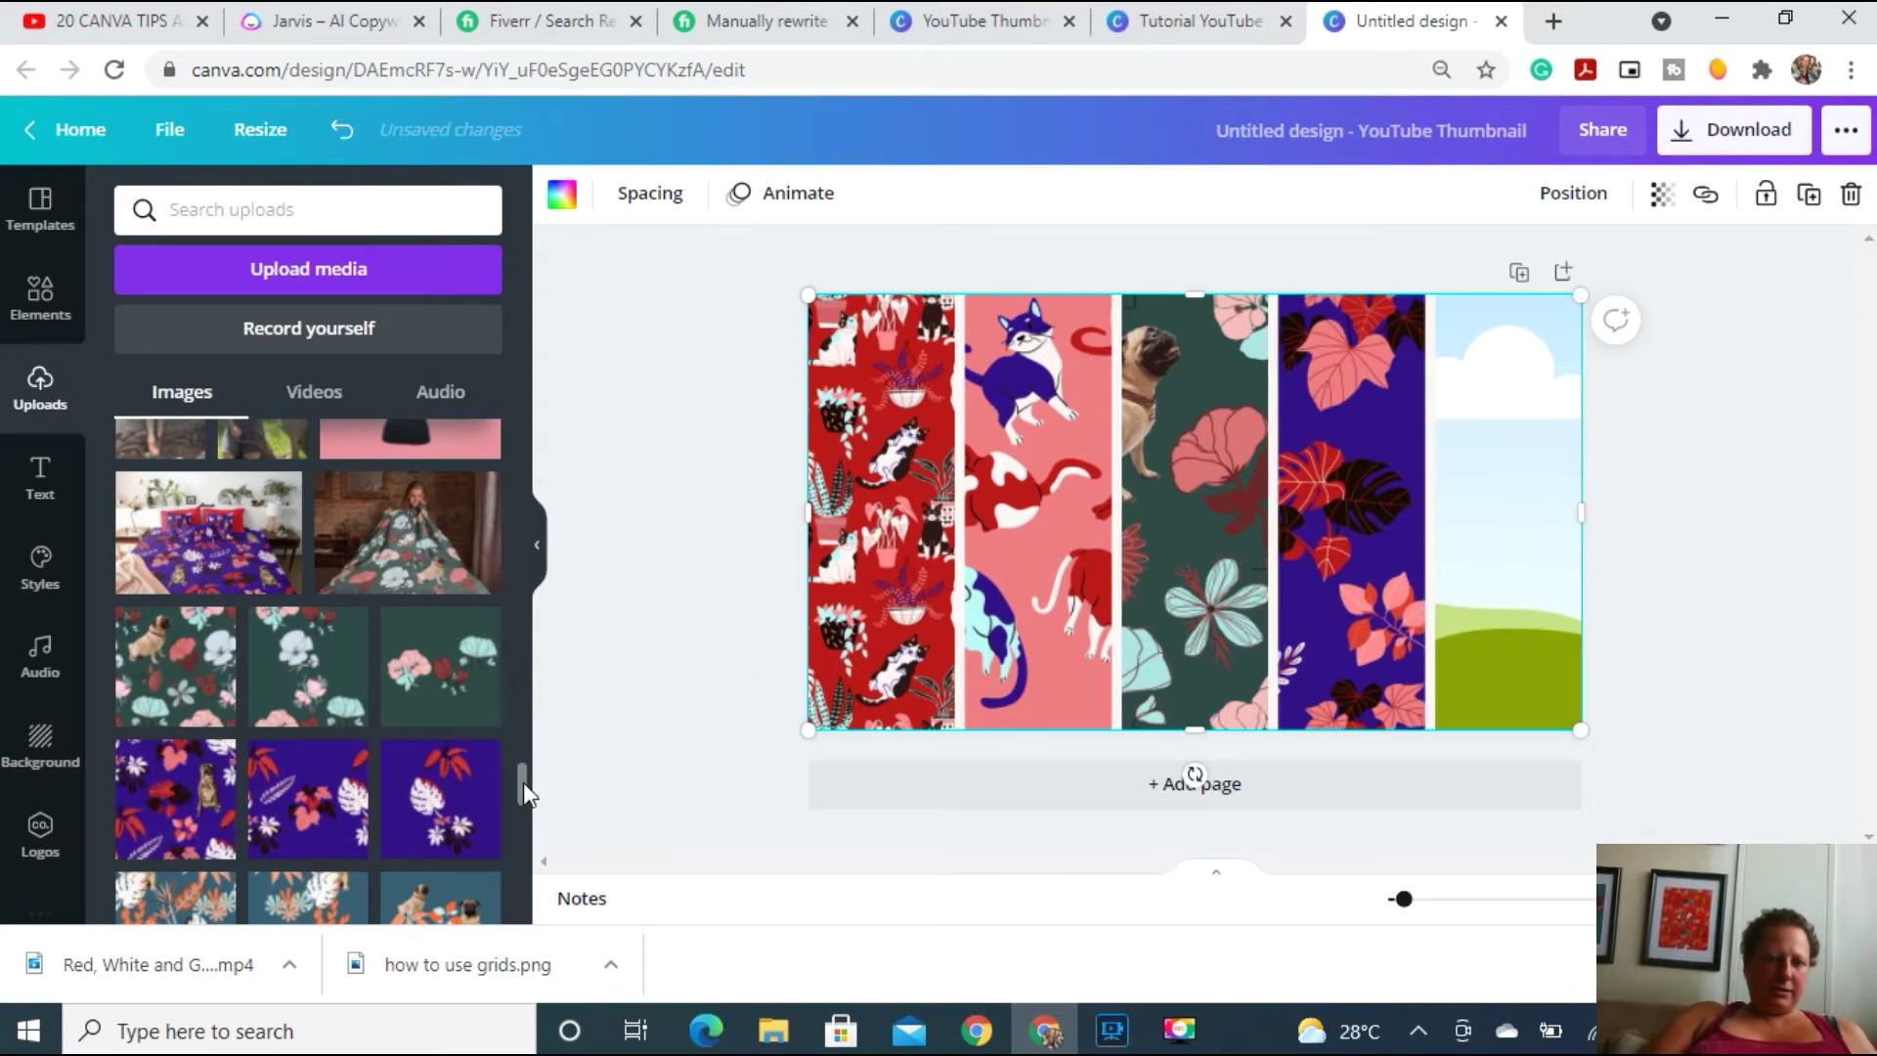
{"action": "left_click_drag", "start_coordinate": [523, 778], "coordinate": [523, 796]}
{"action": "left_click_drag", "start_coordinate": [162, 689], "coordinate": [1540, 451]}
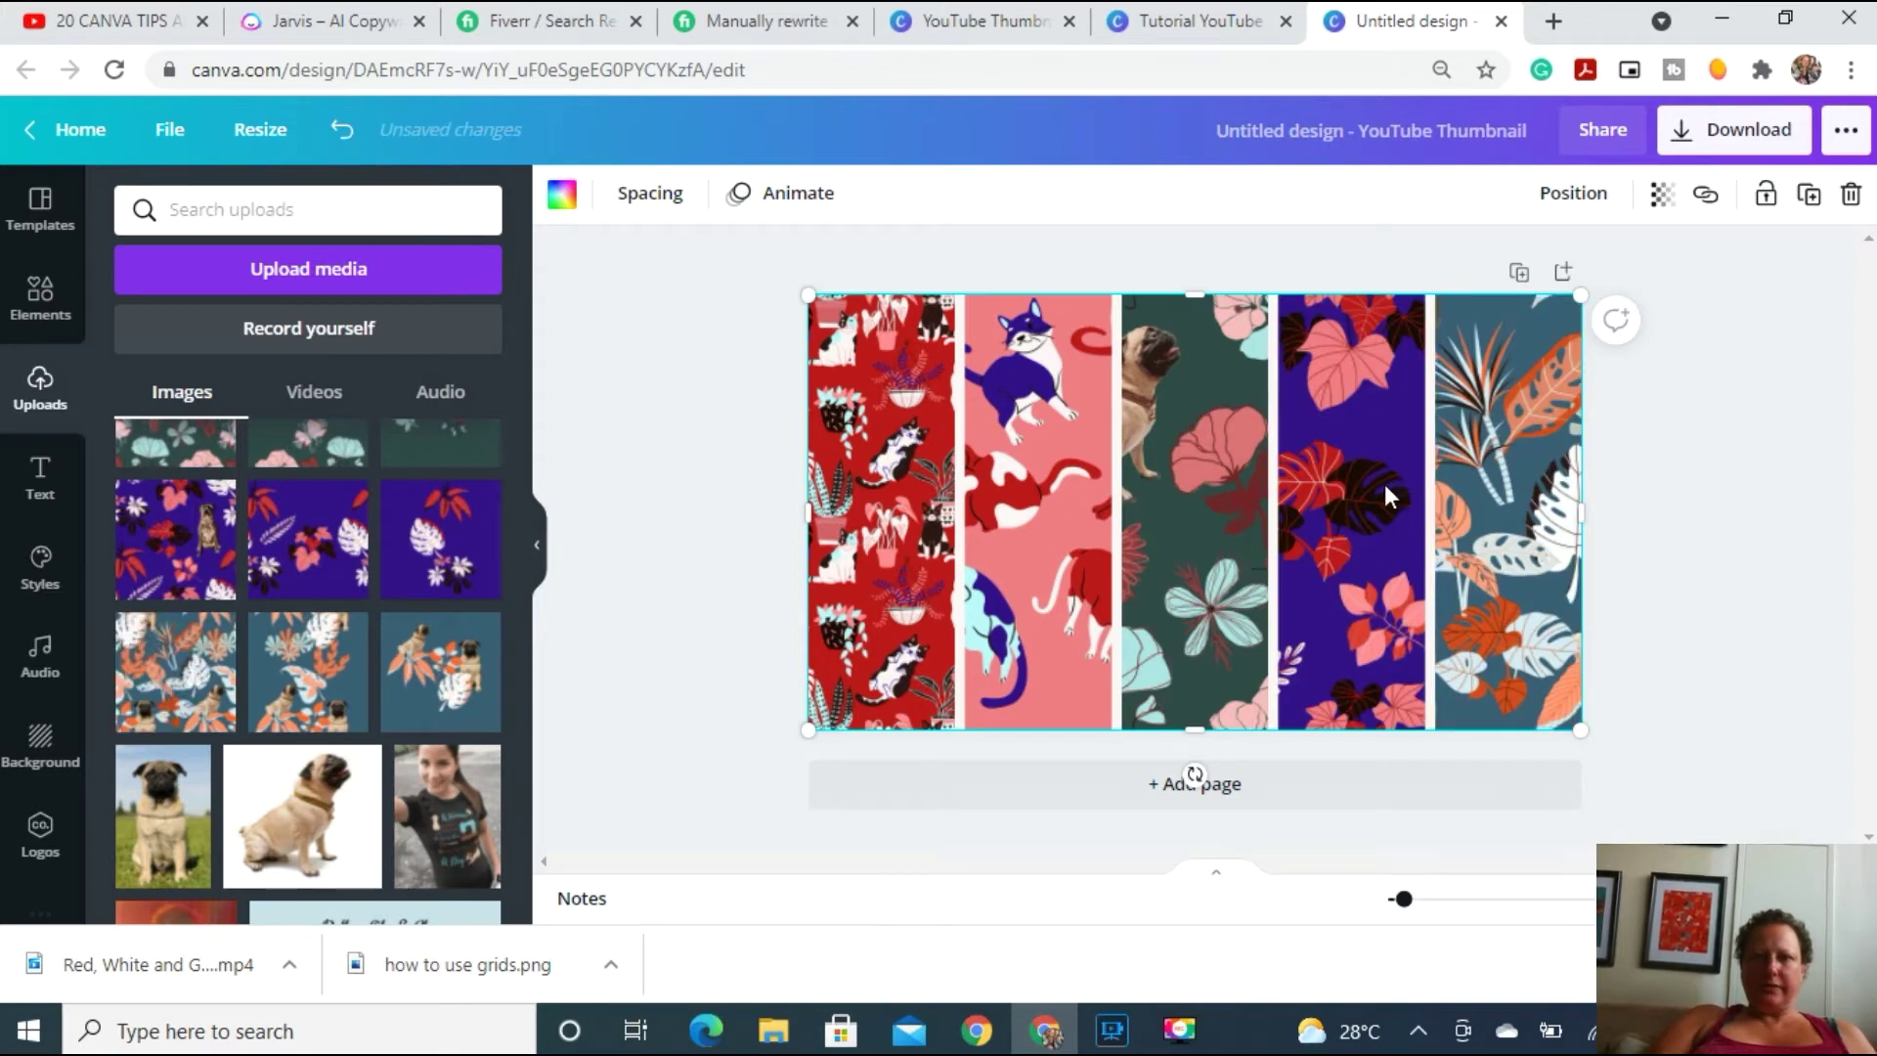
Reposition the green floral image within the third grid column so that the whole pug is in view.
{"action": "left_click", "coordinate": [1187, 497]}
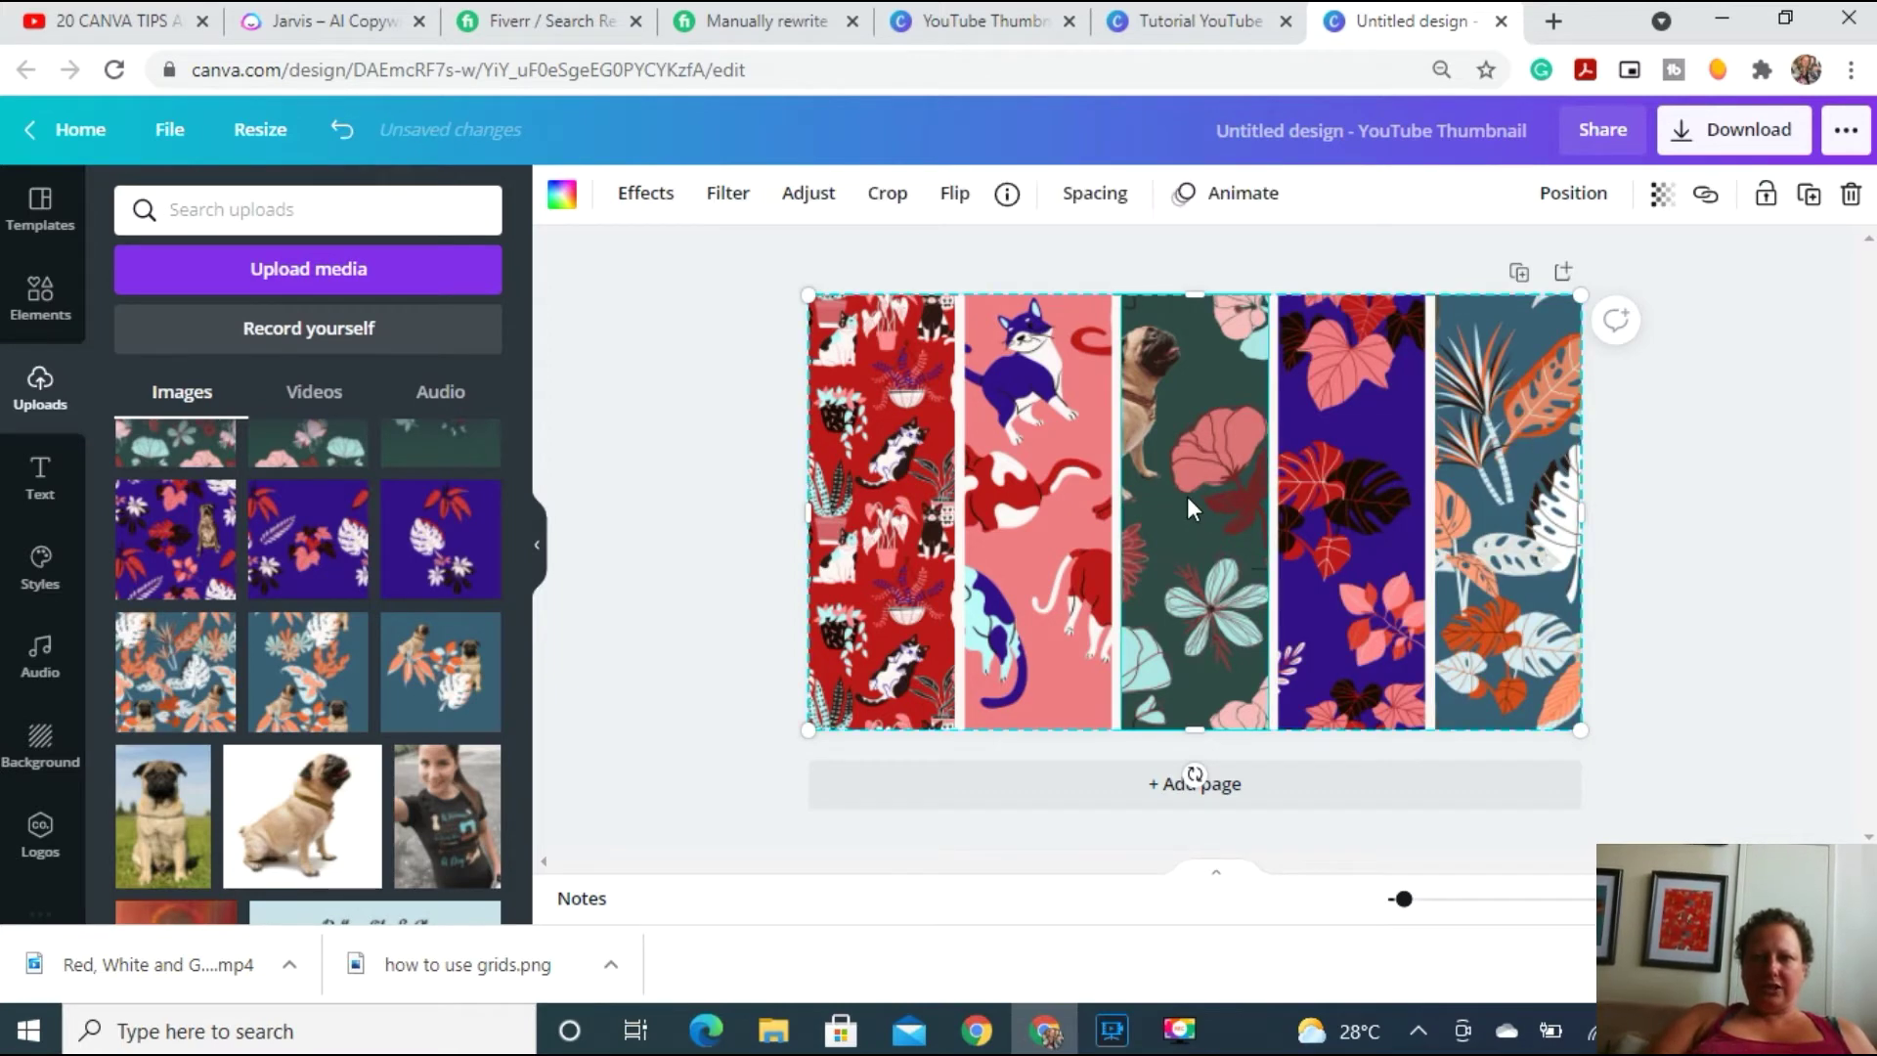
{"action": "left_click_drag", "start_coordinate": [1187, 497], "coordinate": [1201, 495]}
{"action": "double_click", "coordinate": [1200, 496]}
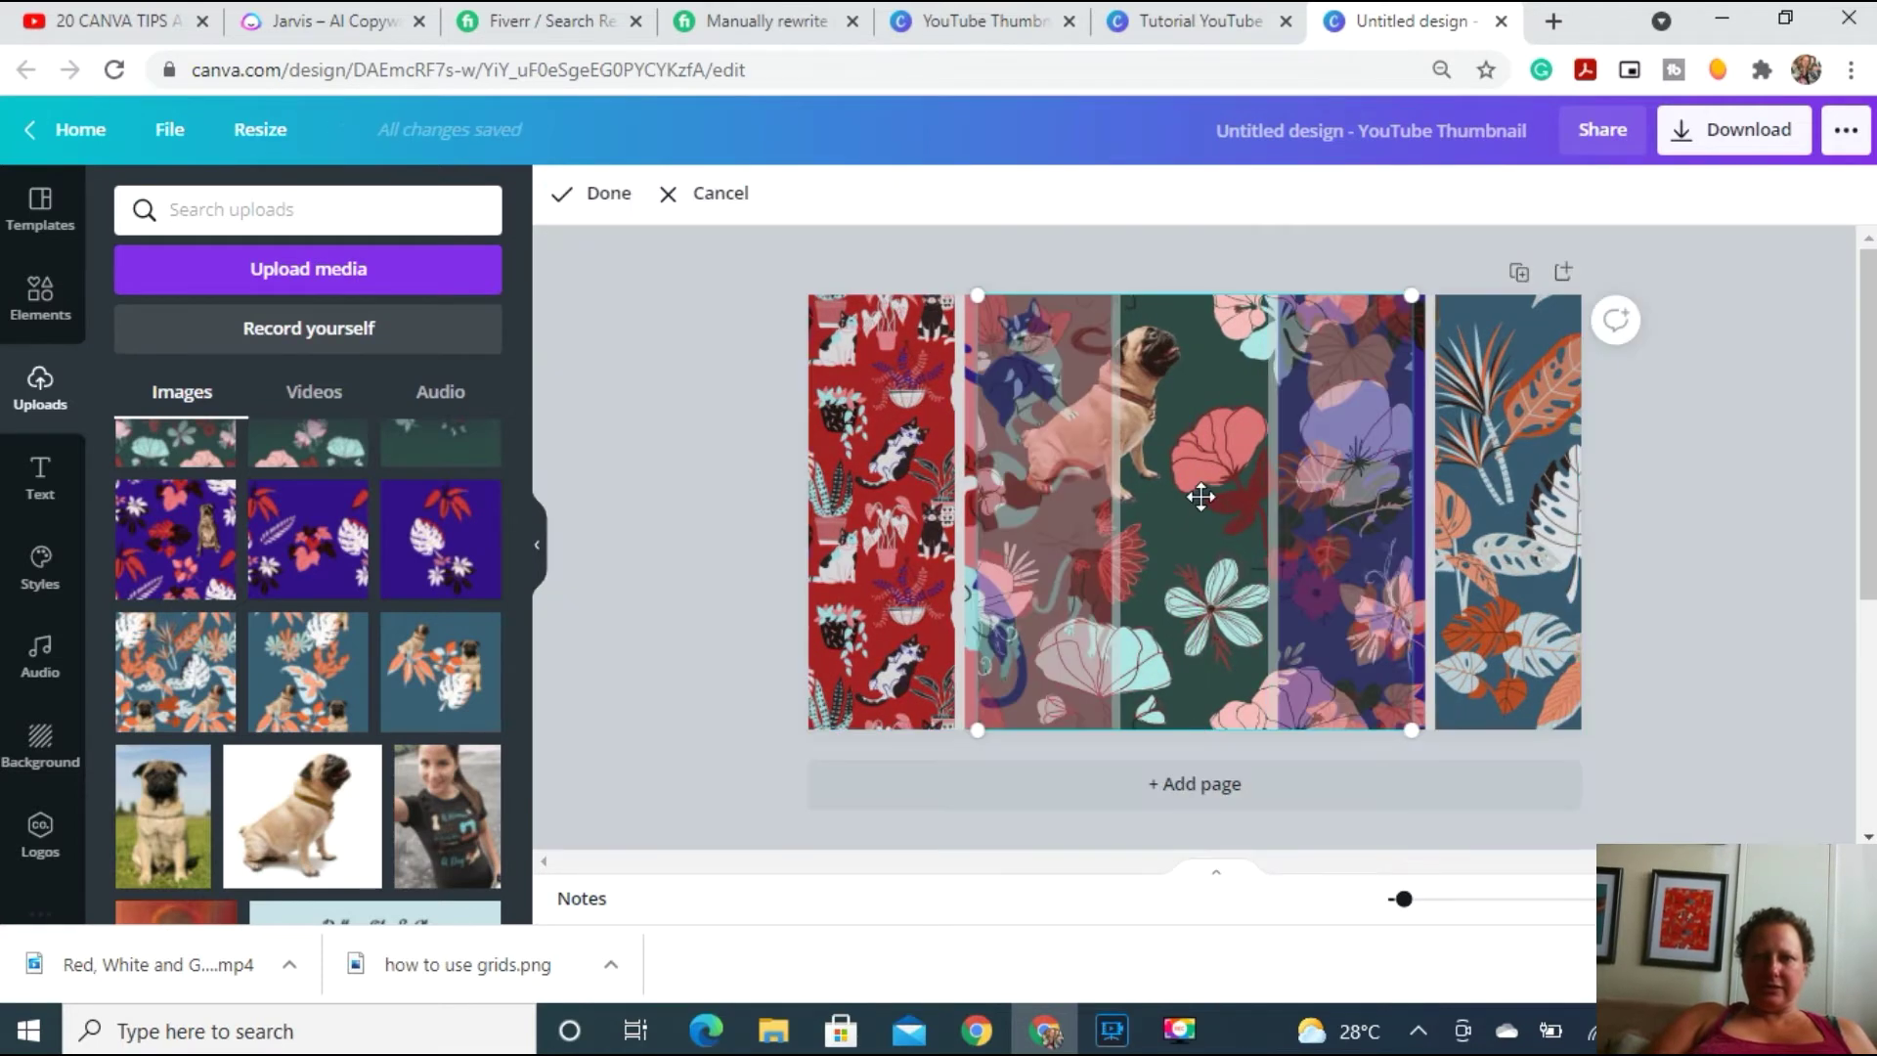
{"action": "left_click_drag", "start_coordinate": [1189, 460], "coordinate": [1250, 458]}
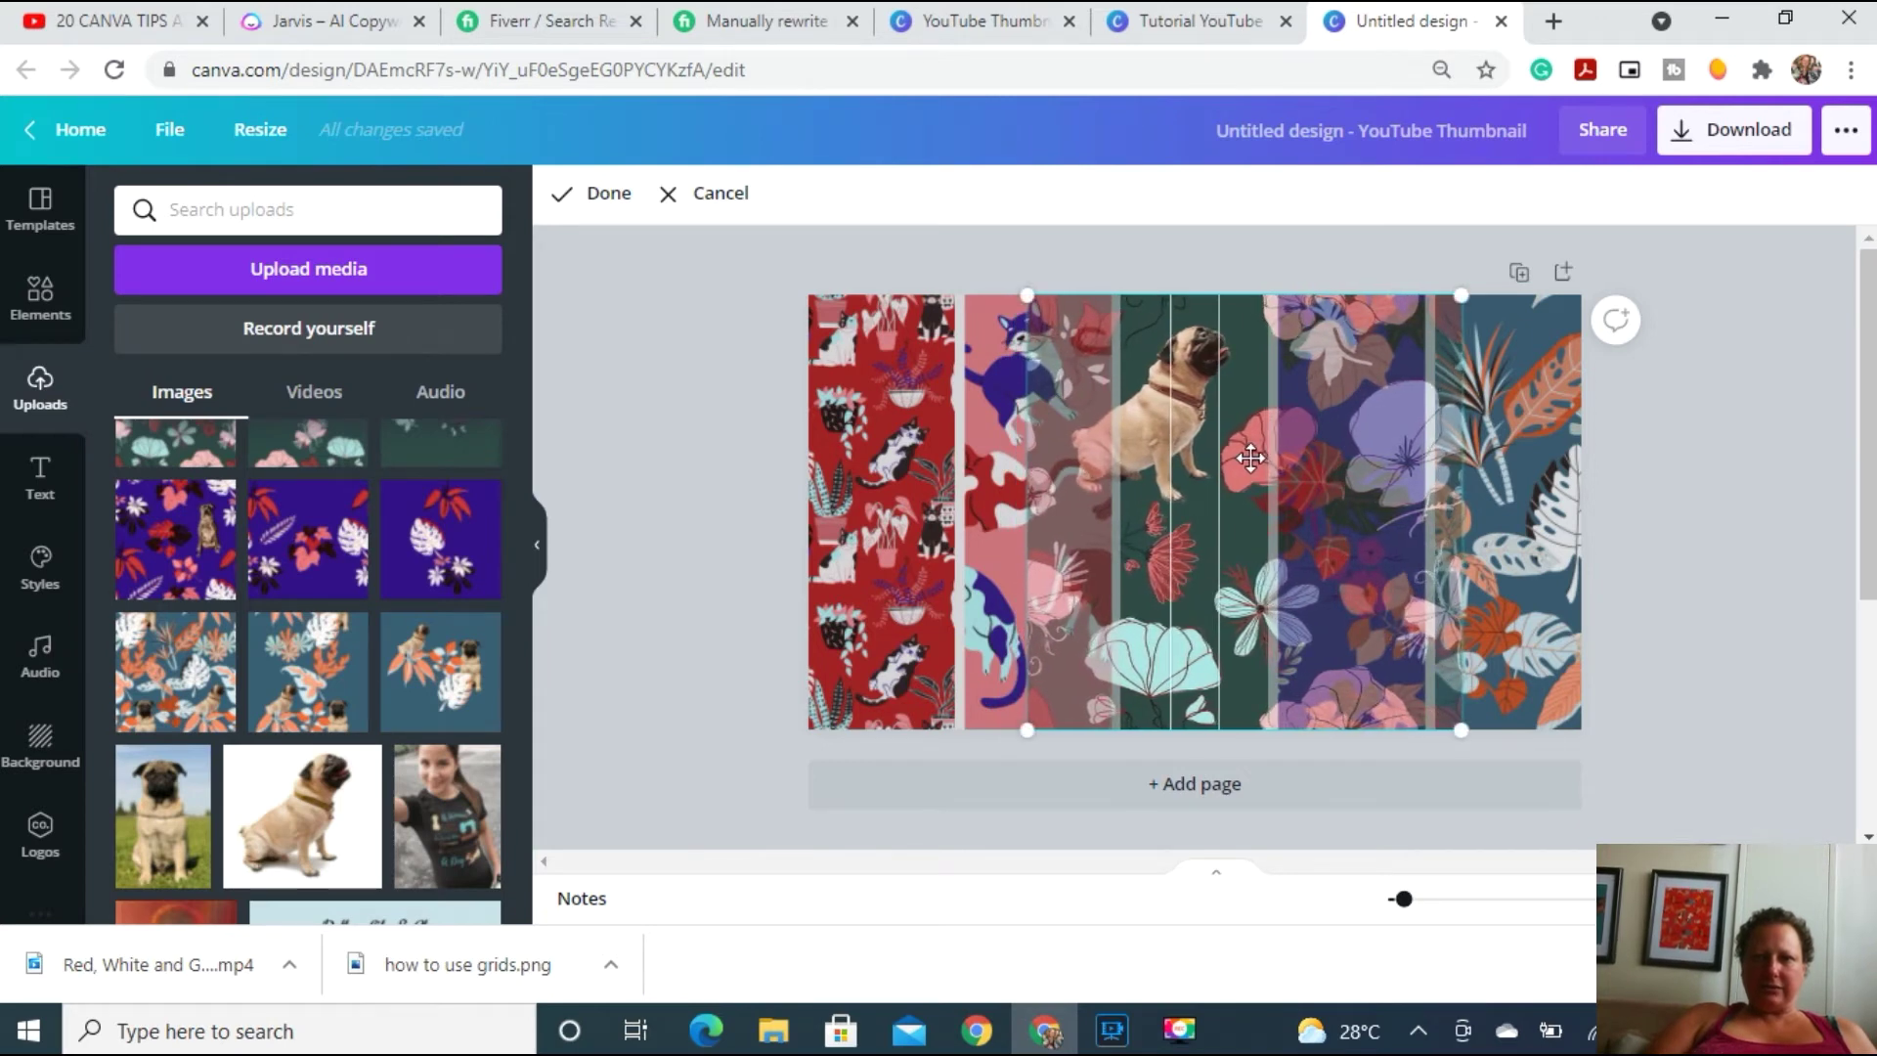
{"action": "left_click", "coordinate": [1277, 262]}
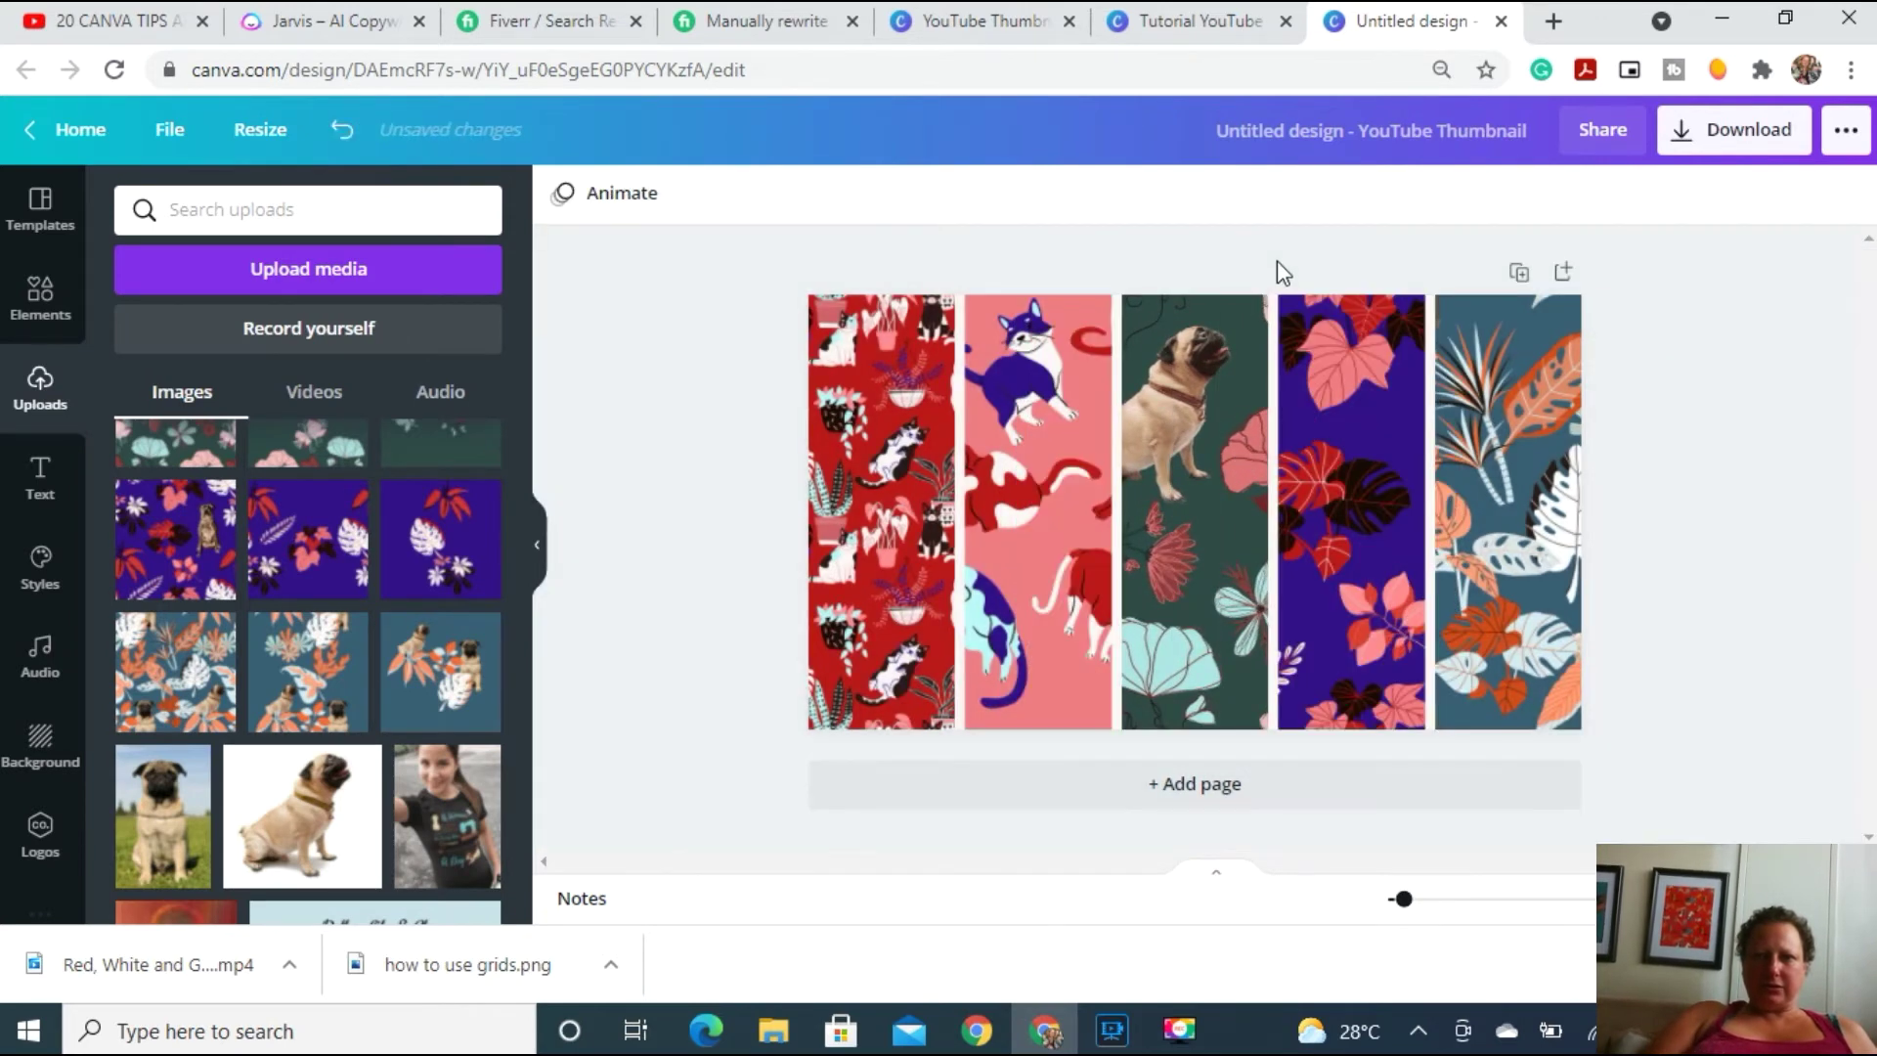
Reposition the purple leaf image within the fourth grid column so that the sitting dog is in view.
{"action": "left_click", "coordinate": [1329, 444]}
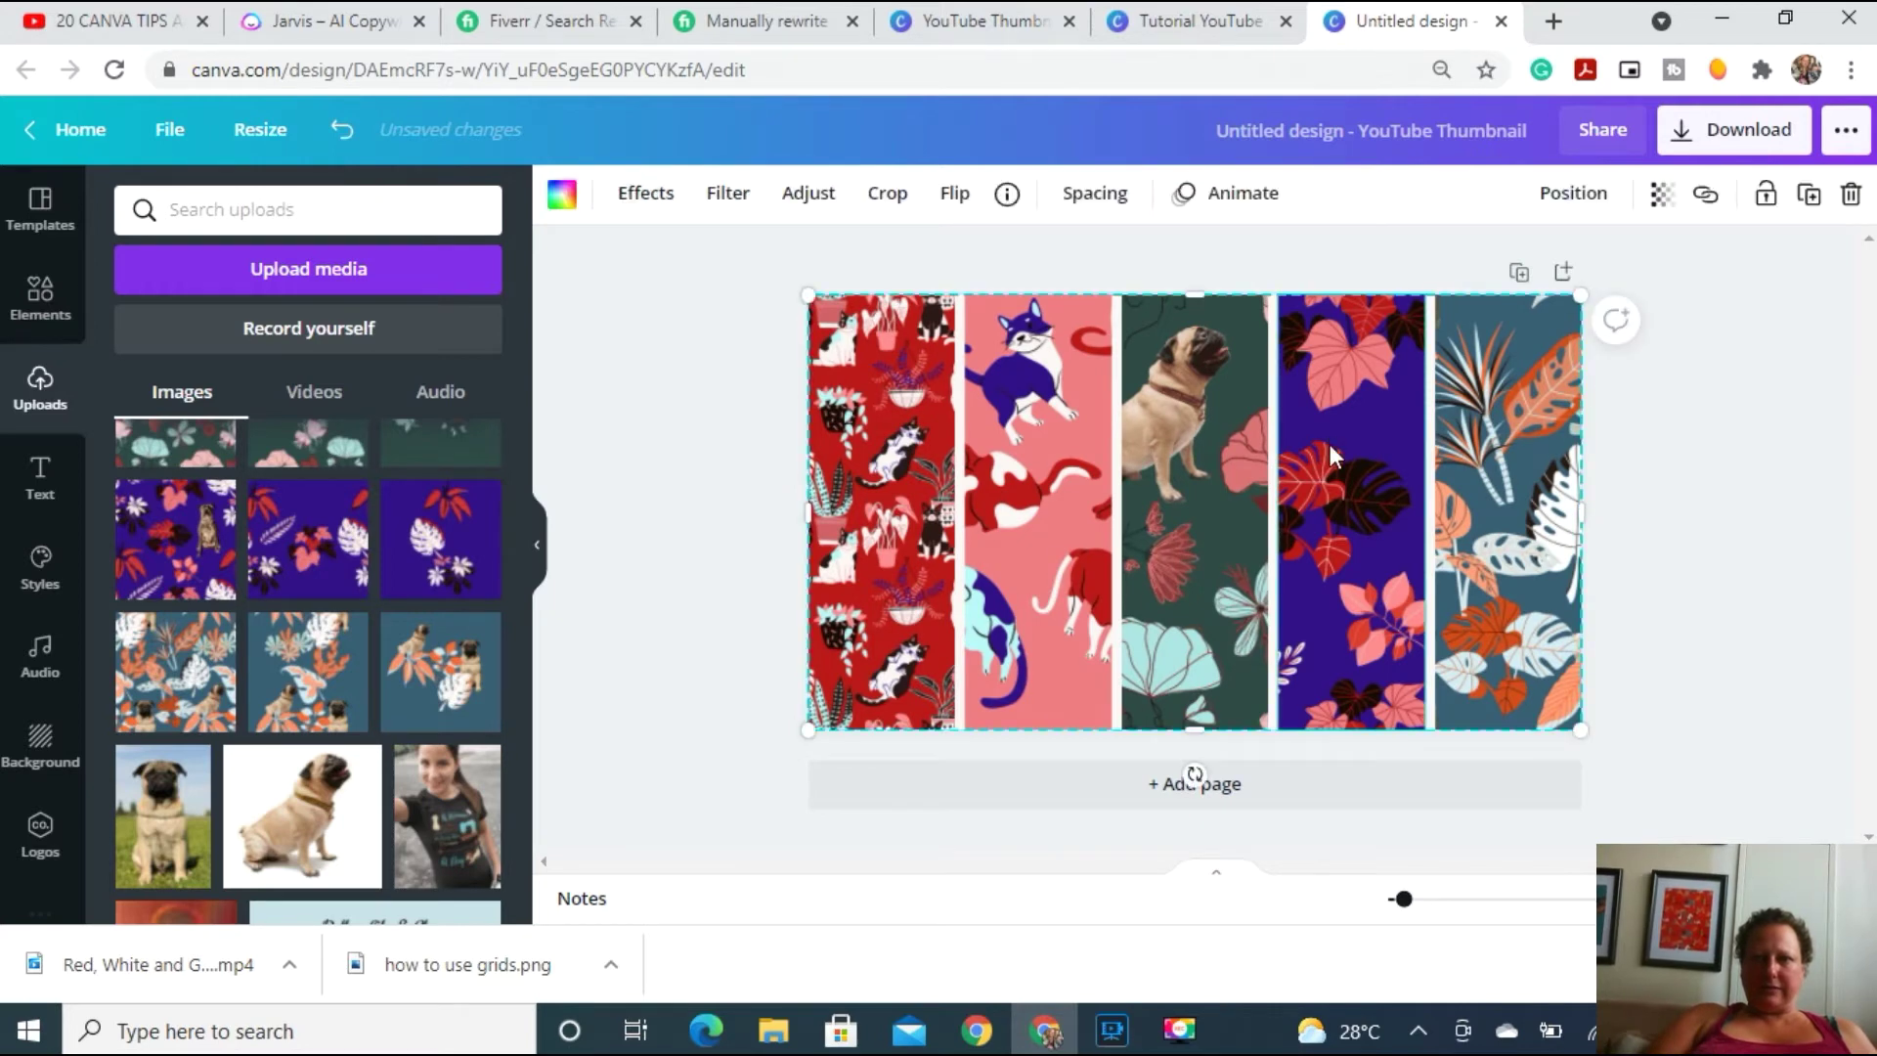
{"action": "double_click", "coordinate": [1332, 441]}
{"action": "left_click_drag", "start_coordinate": [1329, 440], "coordinate": [1242, 433]}
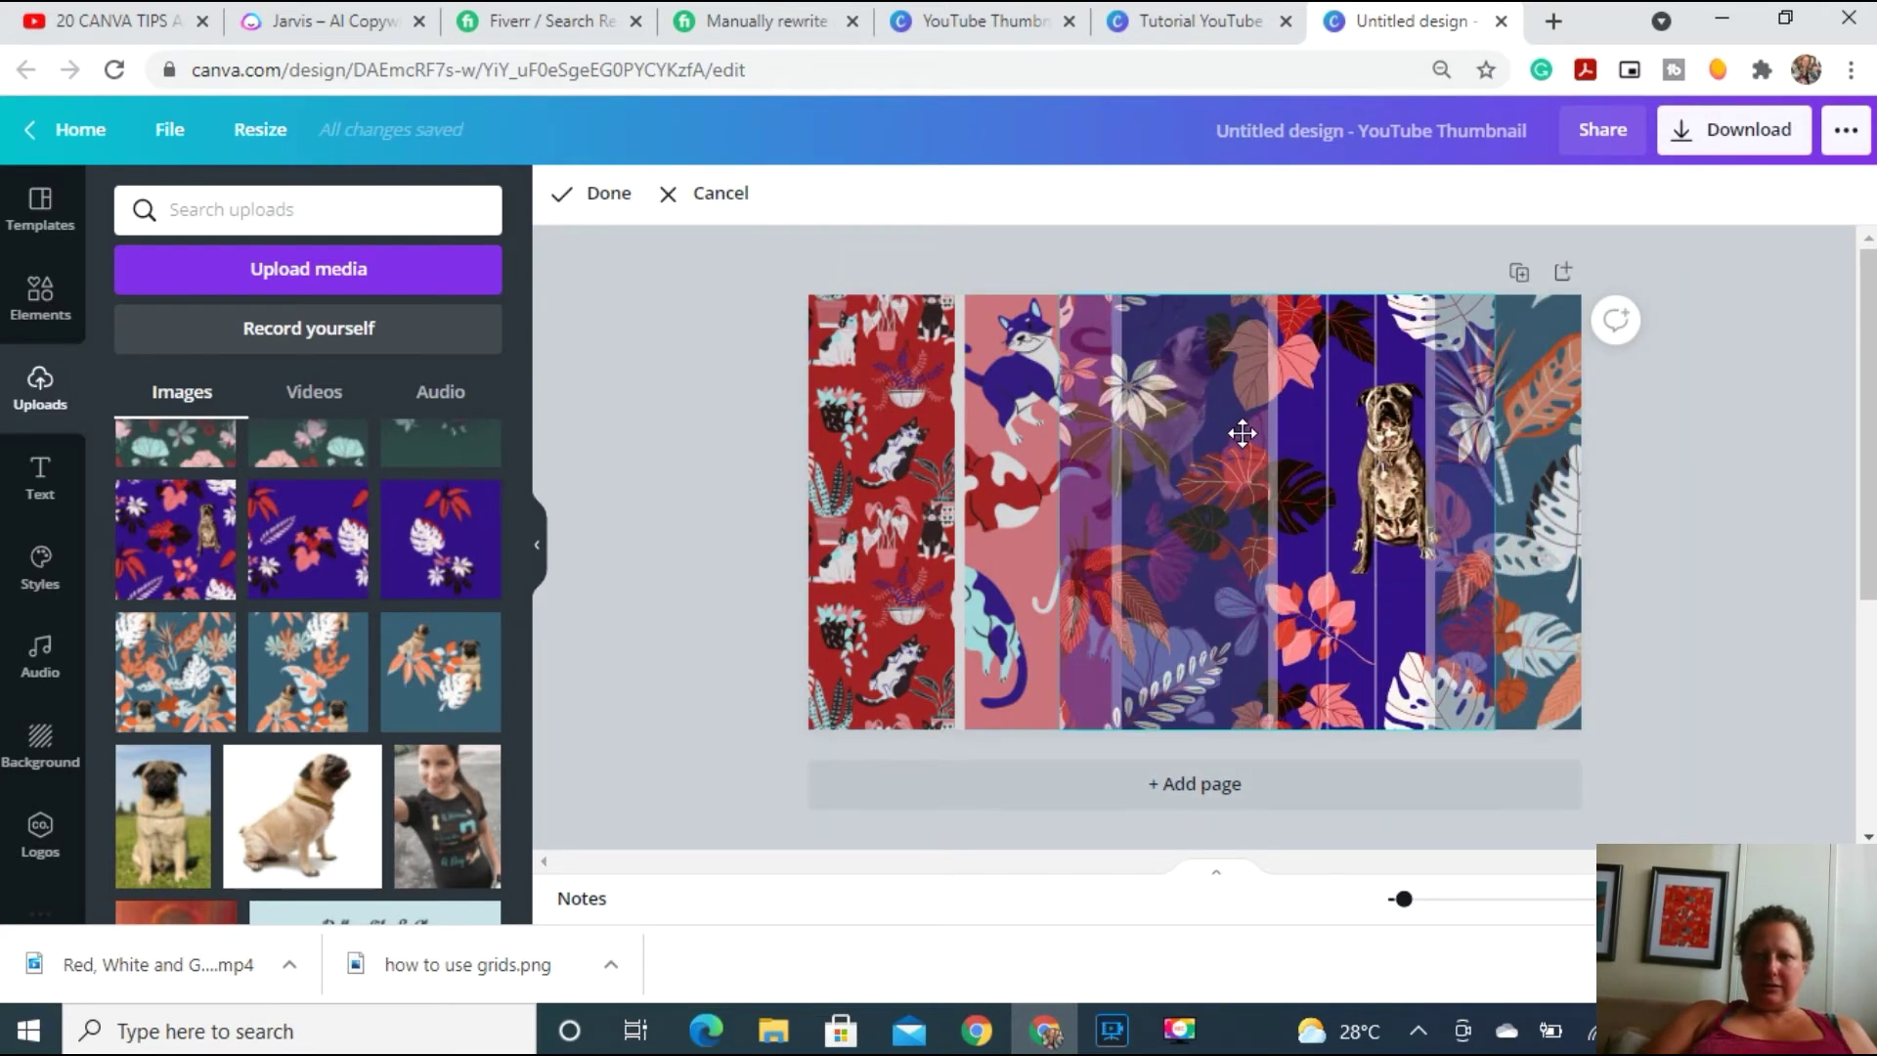
{"action": "left_click", "coordinate": [1414, 265]}
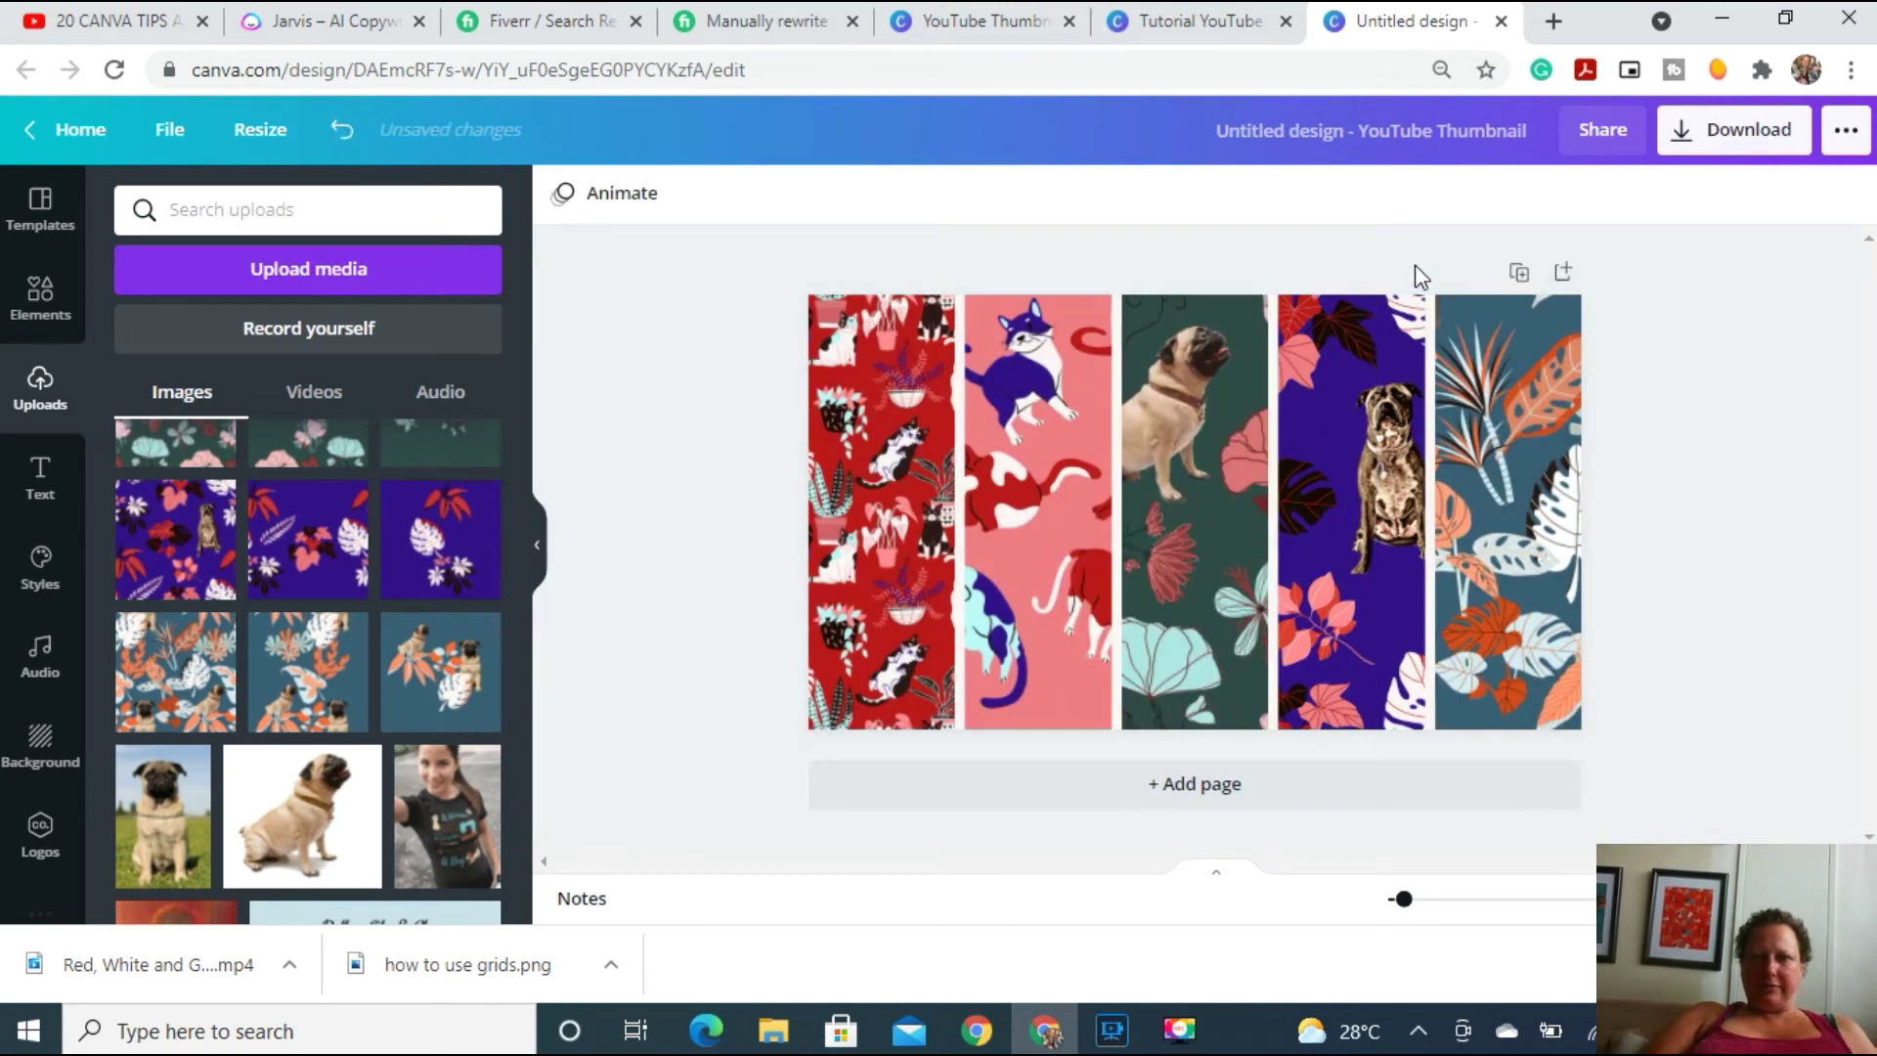
Reposition the teal and orange leaf image within the fifth grid column so that the sitting pug is in view.
{"action": "double_click", "coordinate": [1517, 542]}
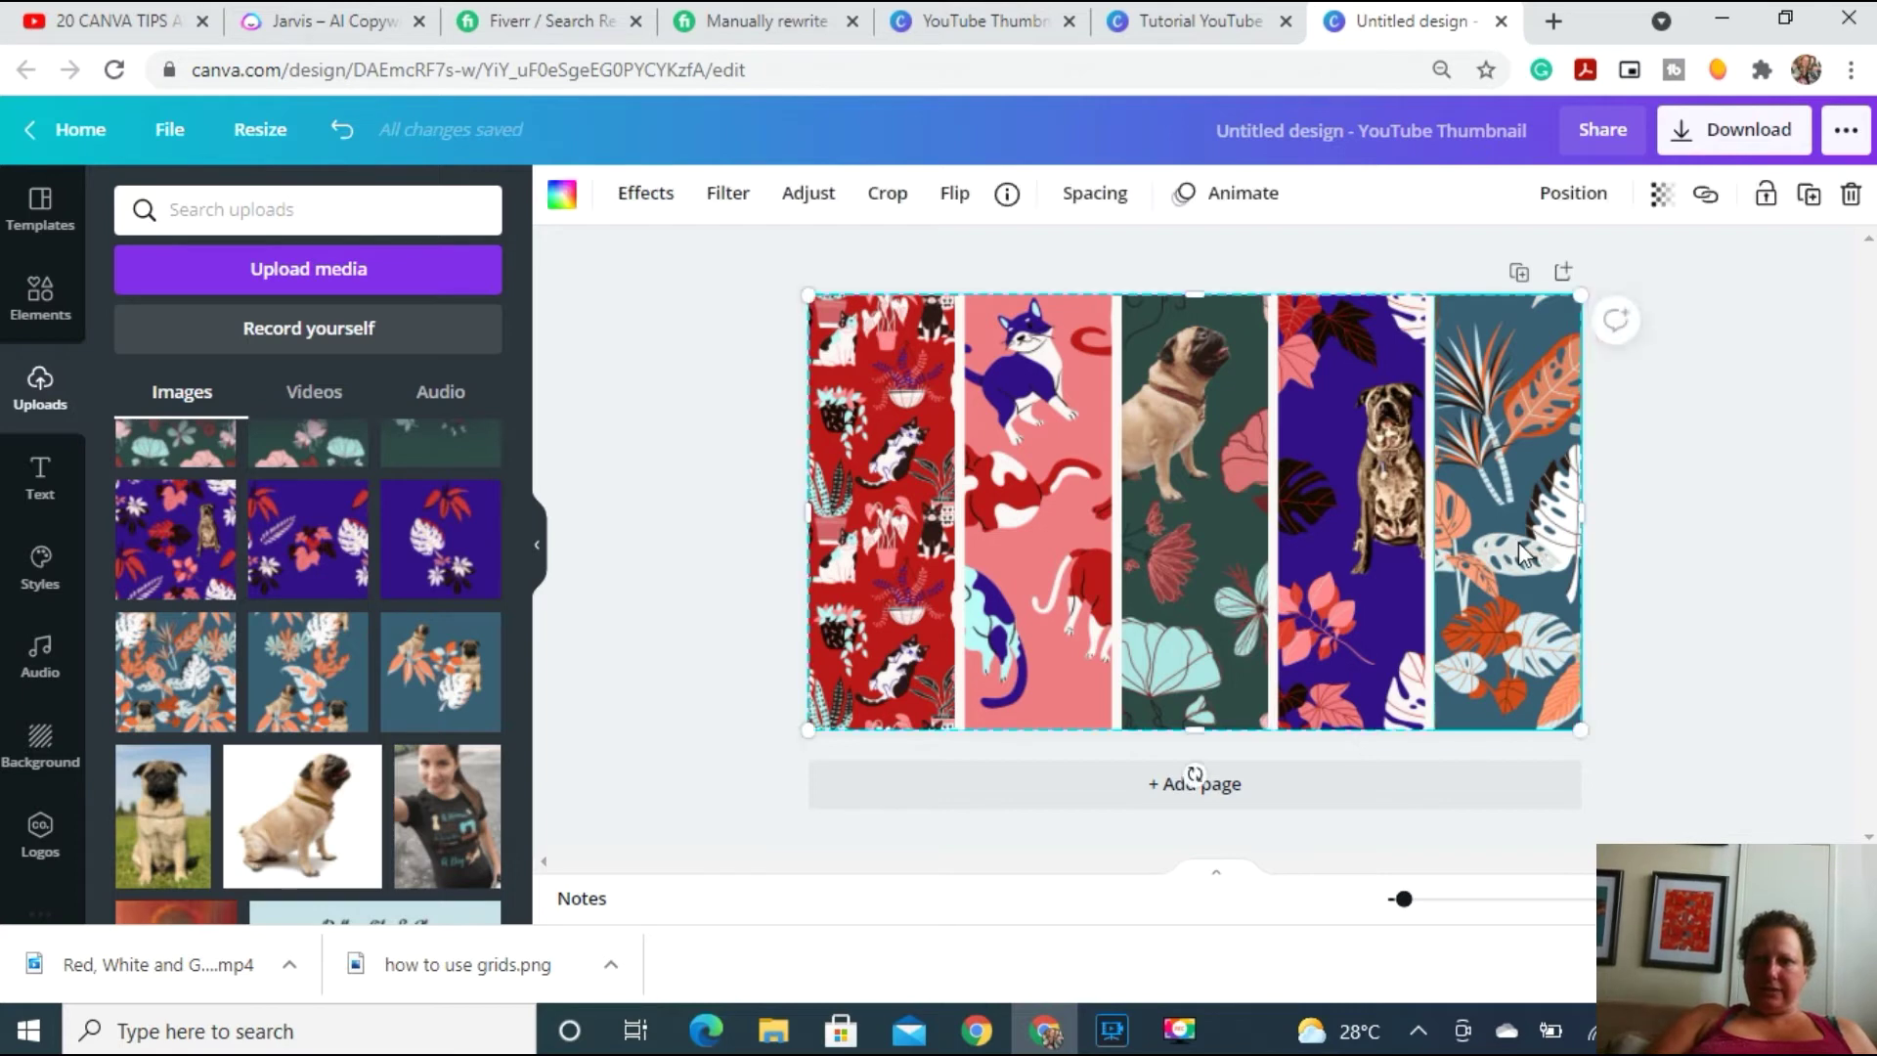
{"action": "left_click_drag", "start_coordinate": [1496, 504], "coordinate": [1581, 497]}
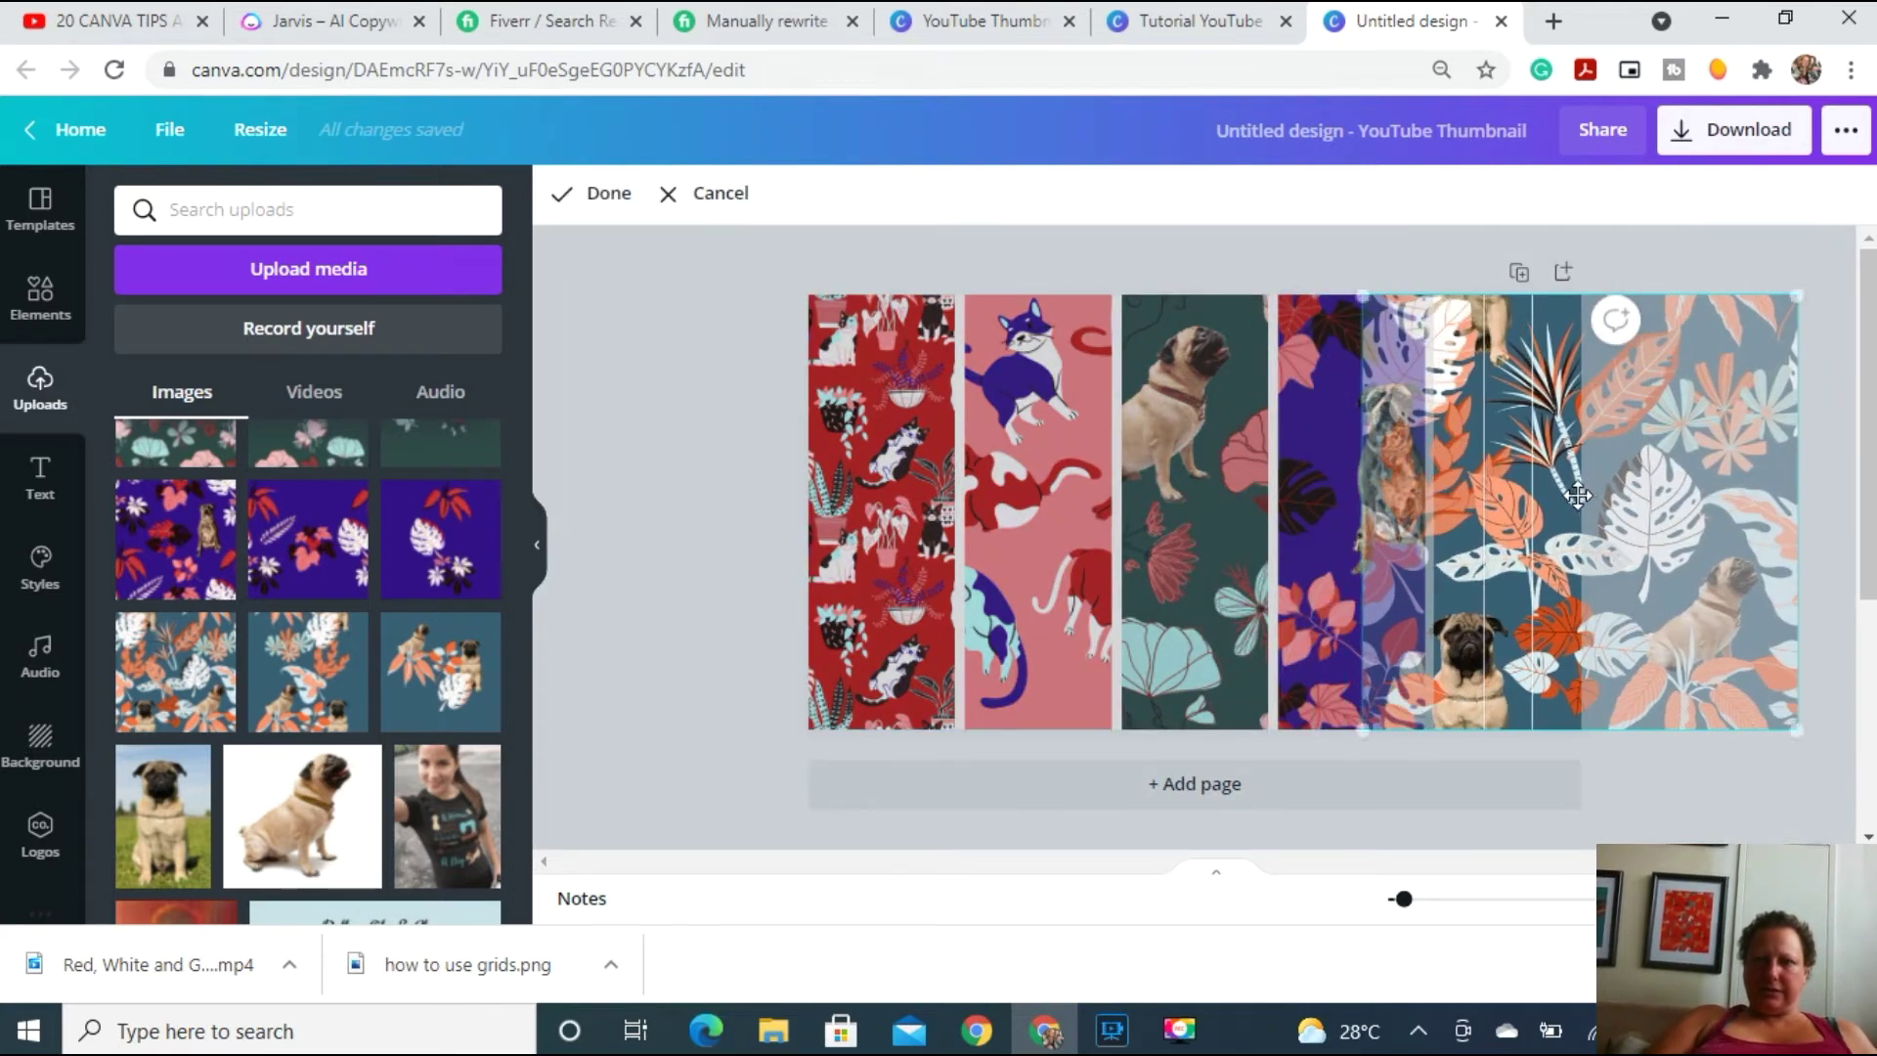
{"action": "left_click", "coordinate": [786, 470]}
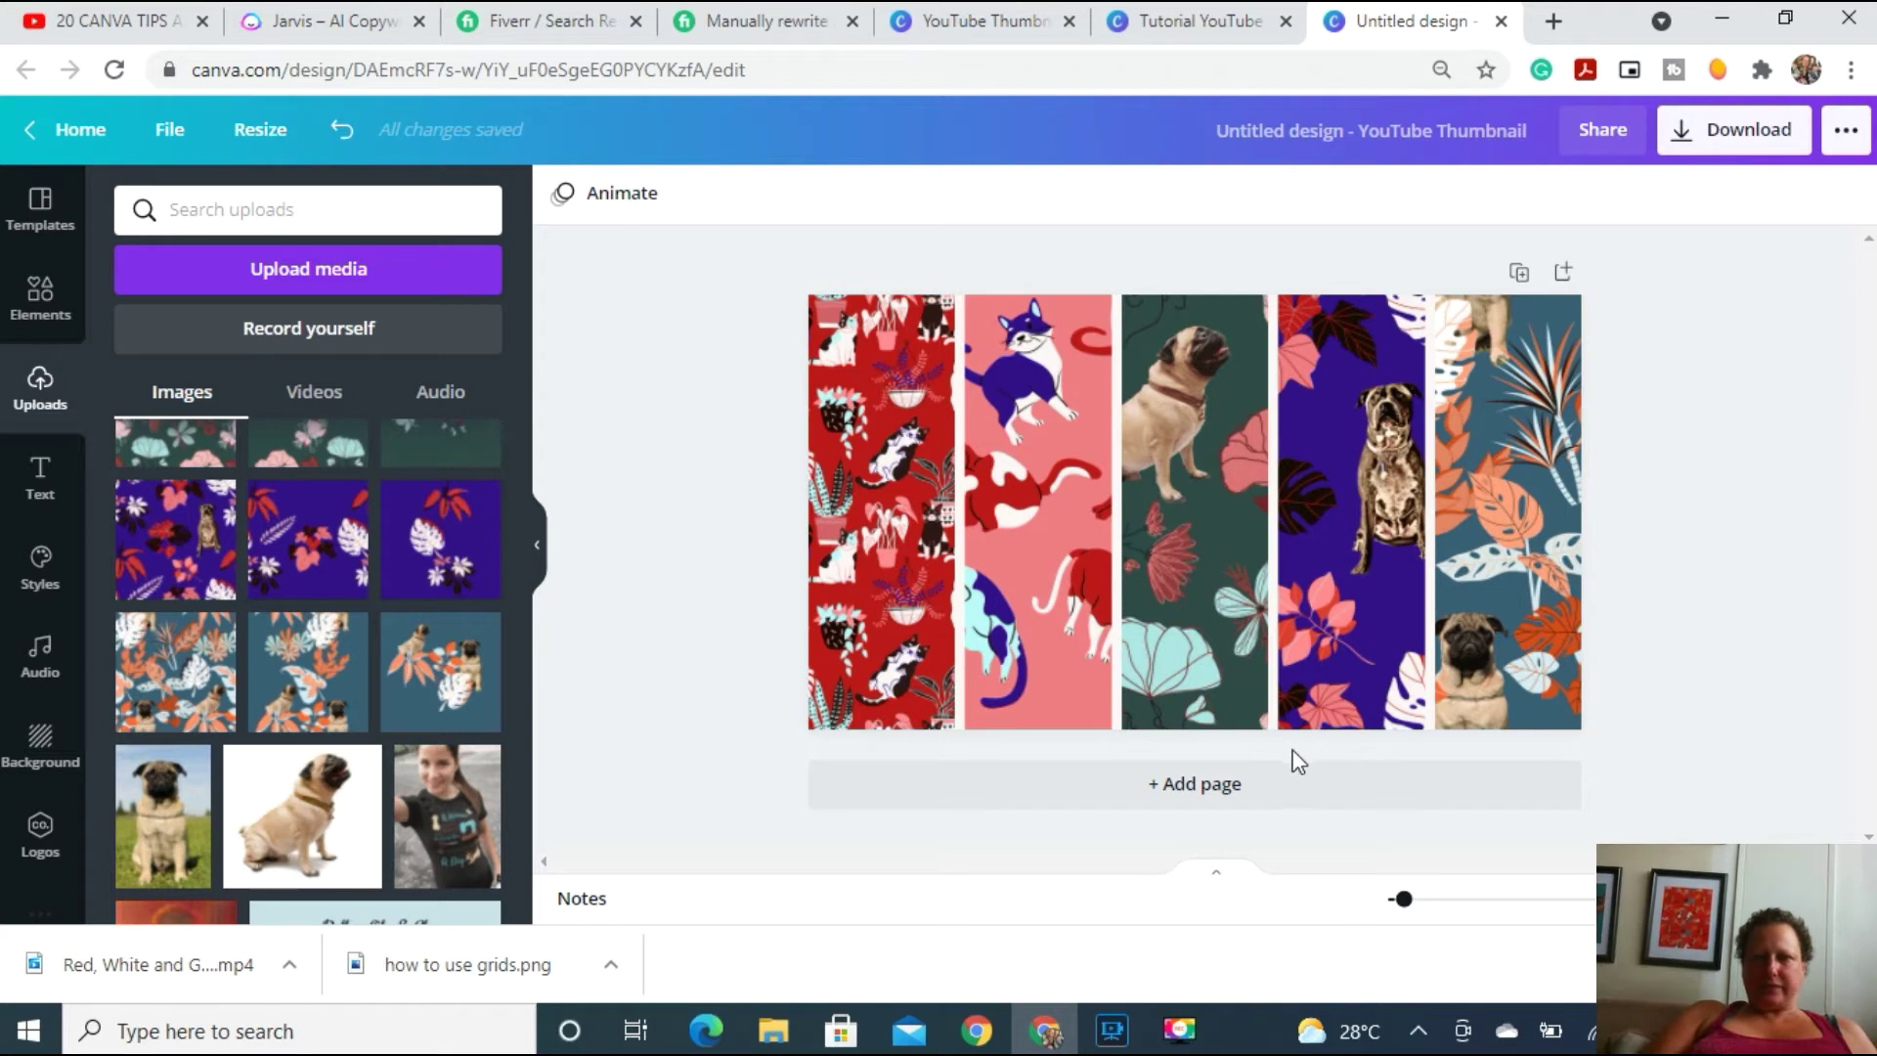
Add a second page and fill it with the four-cell grid that has two wide cells beside two narrower ones.
{"action": "left_click", "coordinate": [1276, 787]}
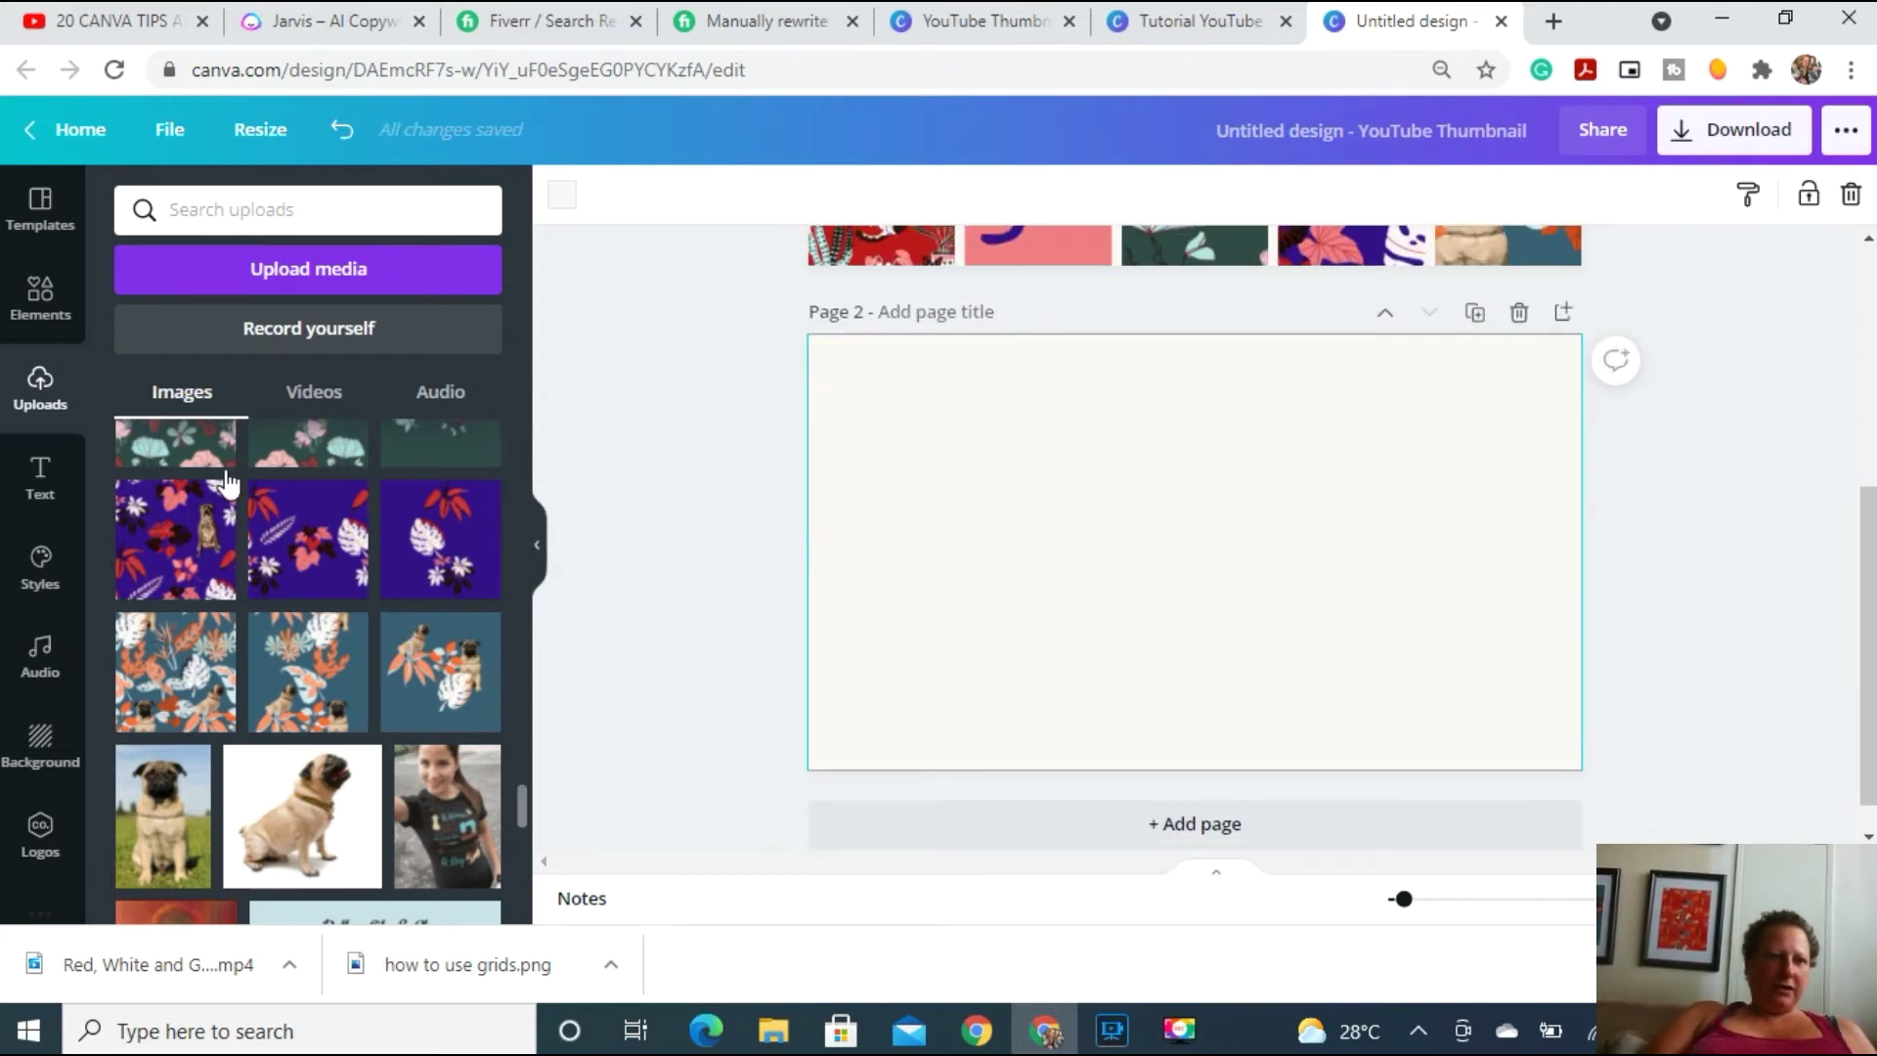
{"action": "left_click", "coordinate": [44, 303]}
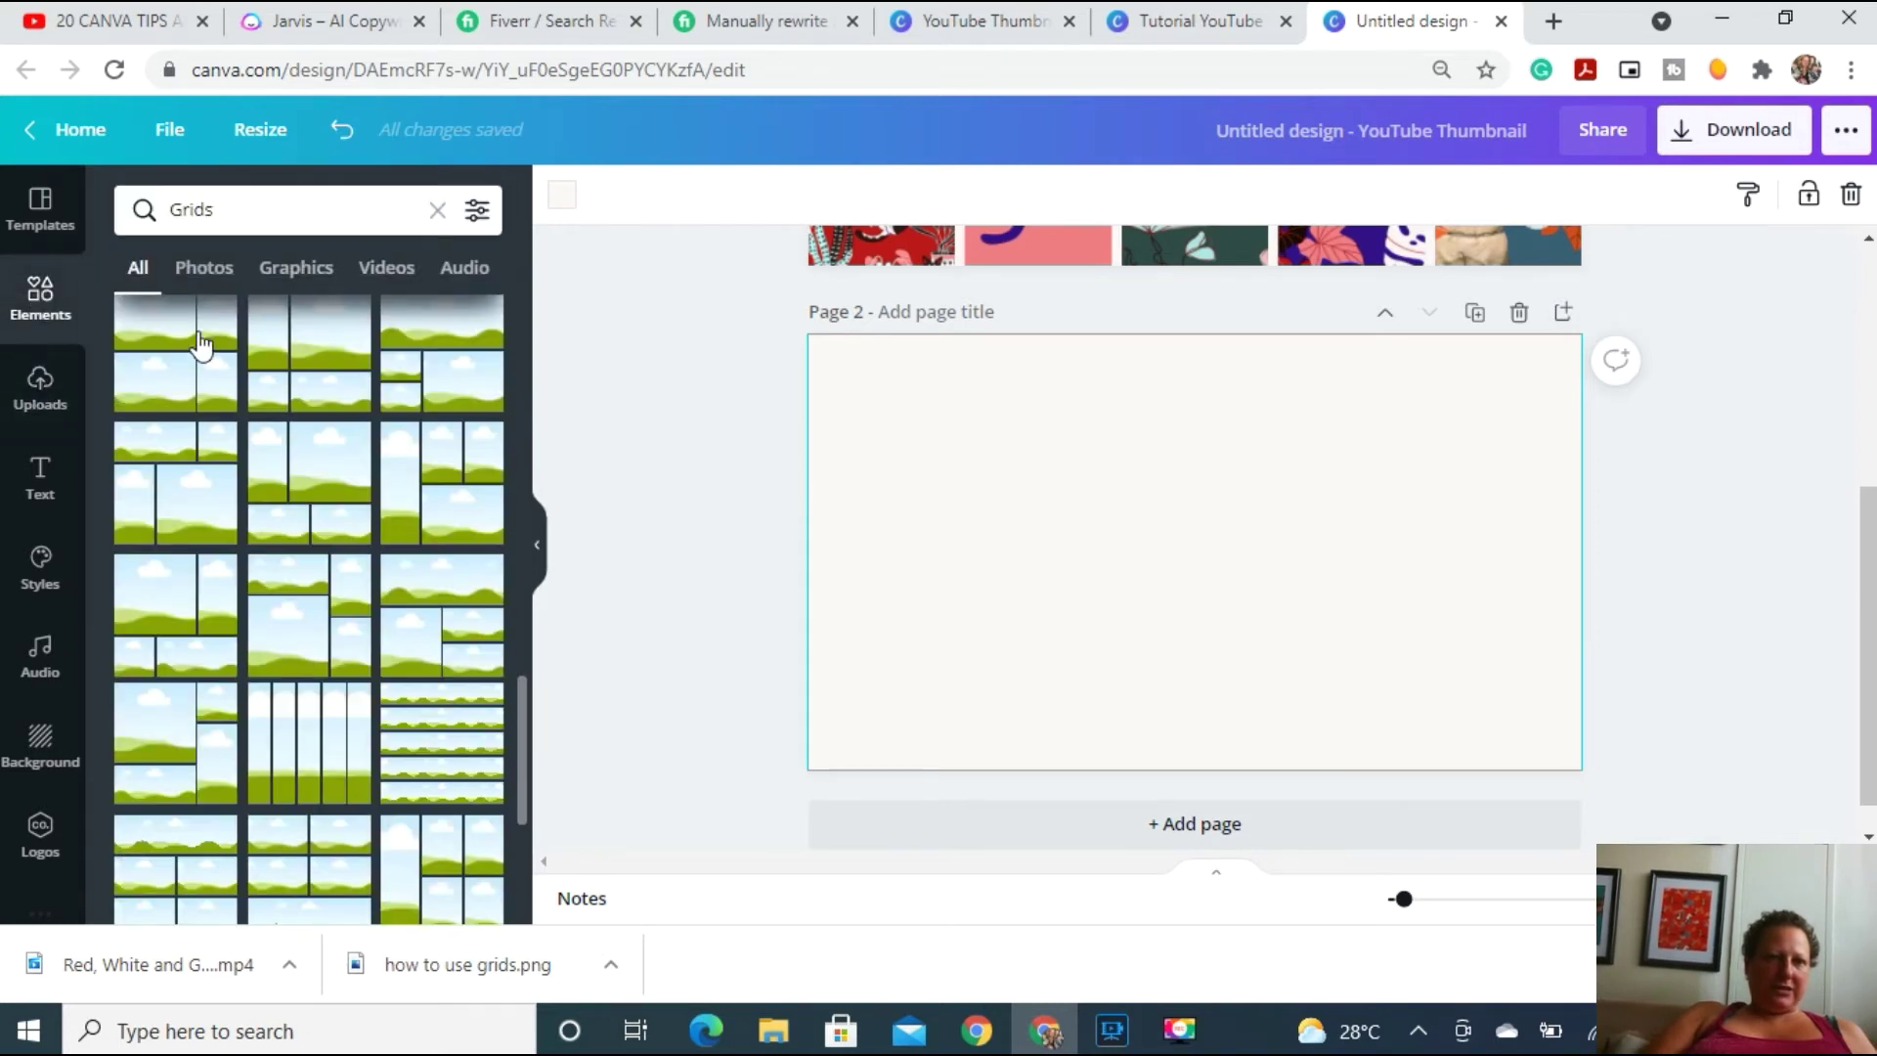
{"action": "left_click", "coordinate": [347, 599]}
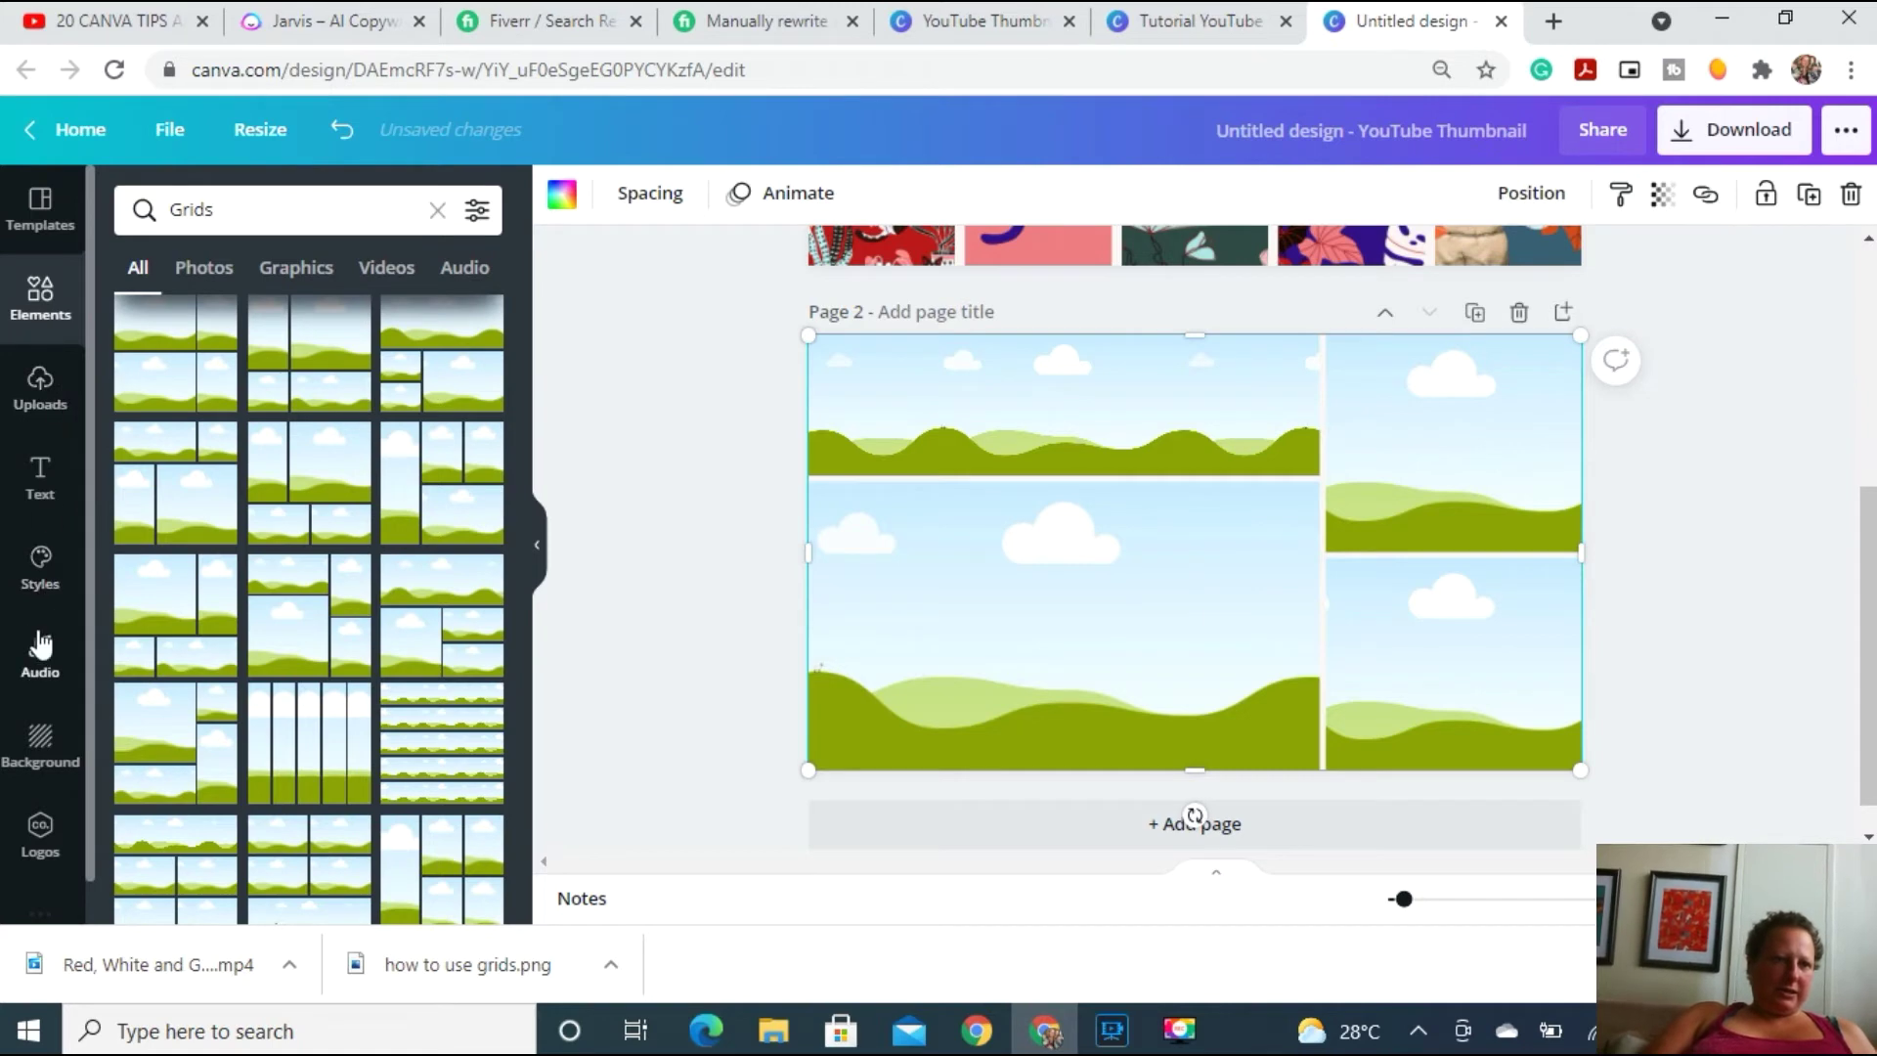
Search the elements for family photos, reusing the recent search.
{"action": "left_click", "coordinate": [40, 387]}
{"action": "left_click", "coordinate": [40, 298]}
{"action": "left_click", "coordinate": [1701, 811]}
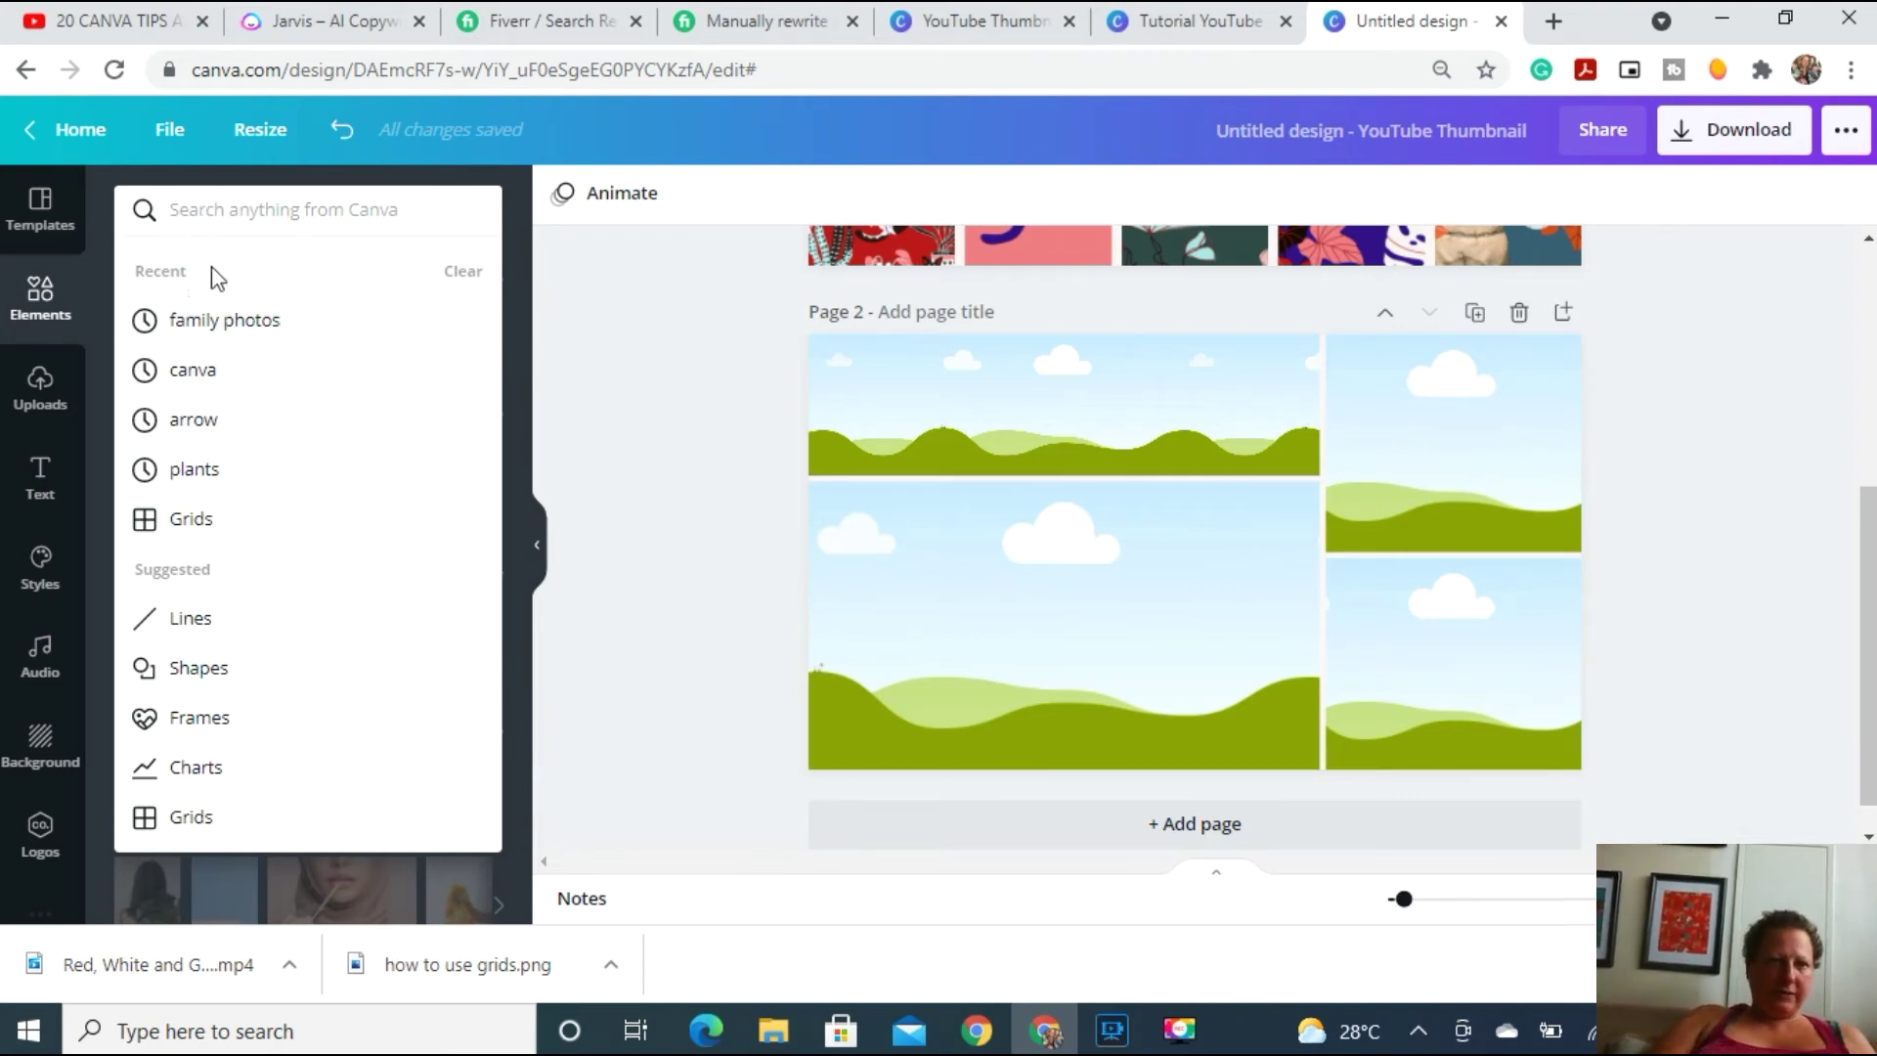
{"action": "left_click", "coordinate": [221, 329]}
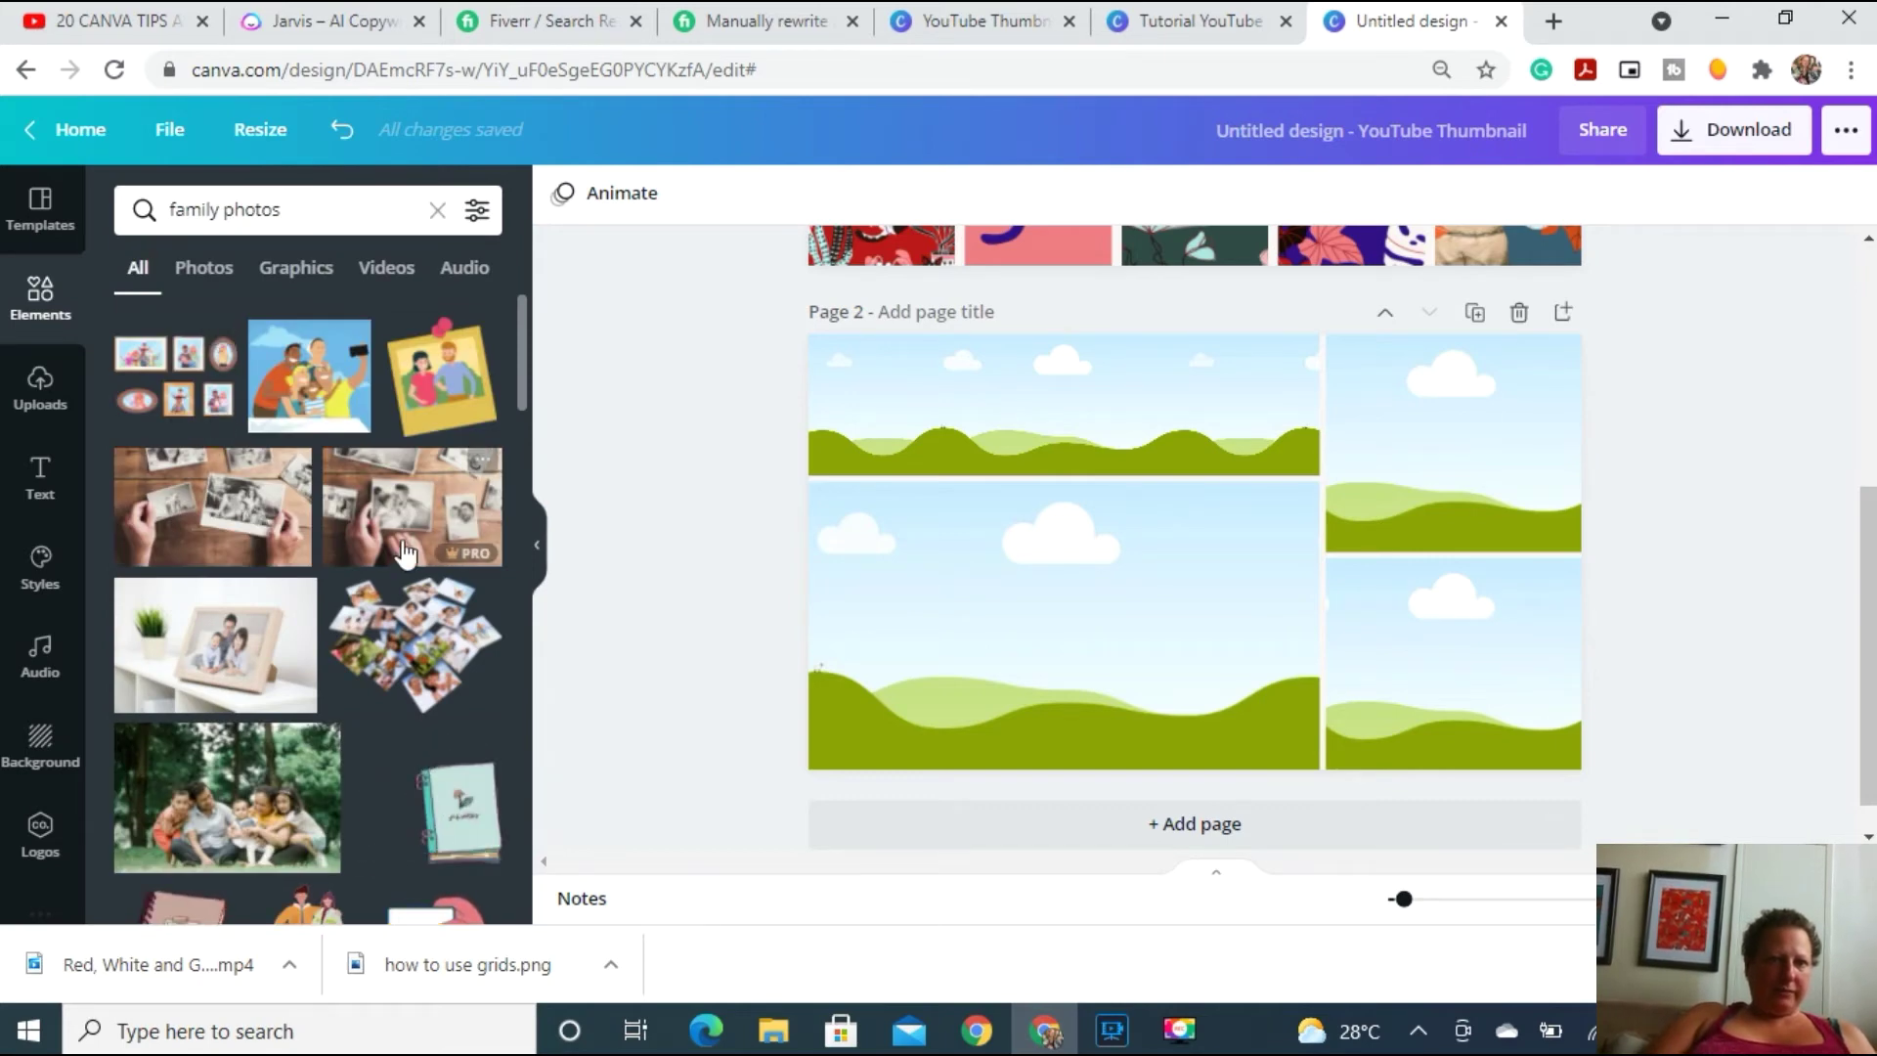
Fill the large lower grid cell with the family-in-the-park photo and the upper narrow cell with the party-hat baby video.
{"action": "left_click_drag", "start_coordinate": [519, 346], "coordinate": [526, 424]}
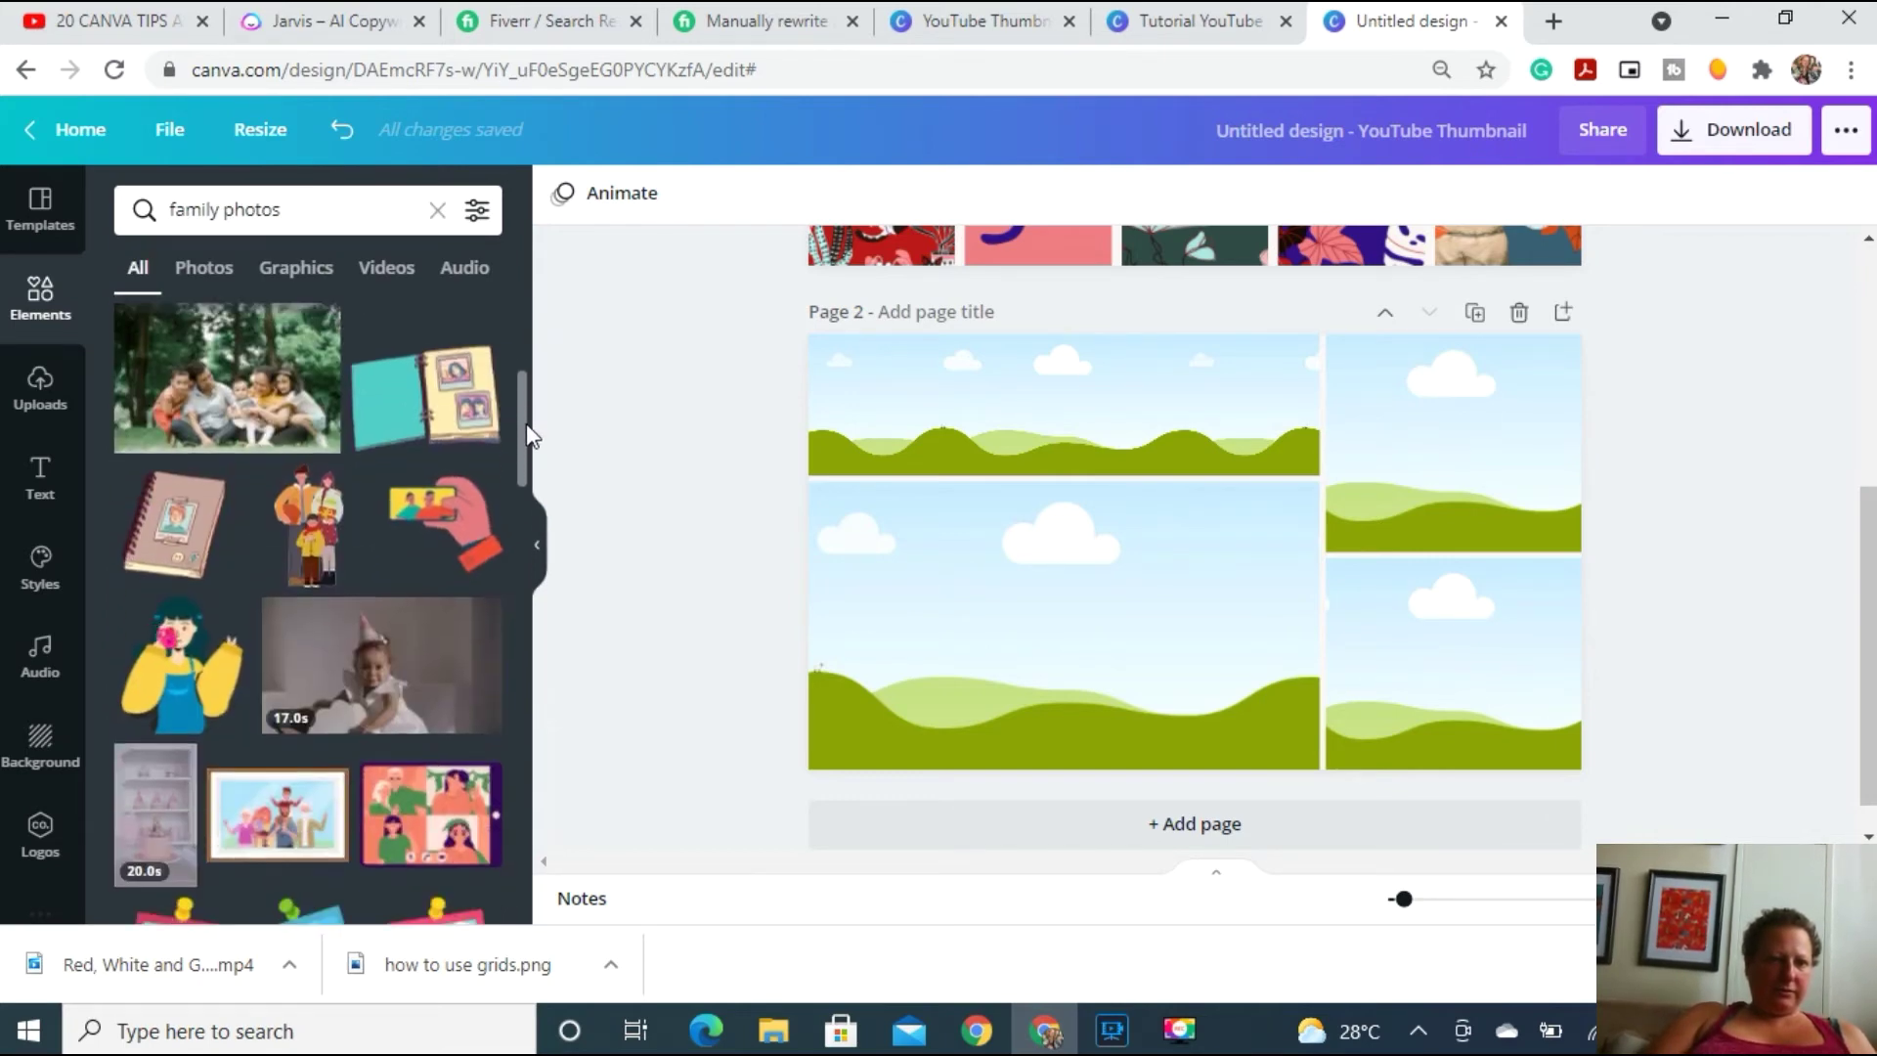
{"action": "left_click_drag", "start_coordinate": [275, 375], "coordinate": [938, 534]}
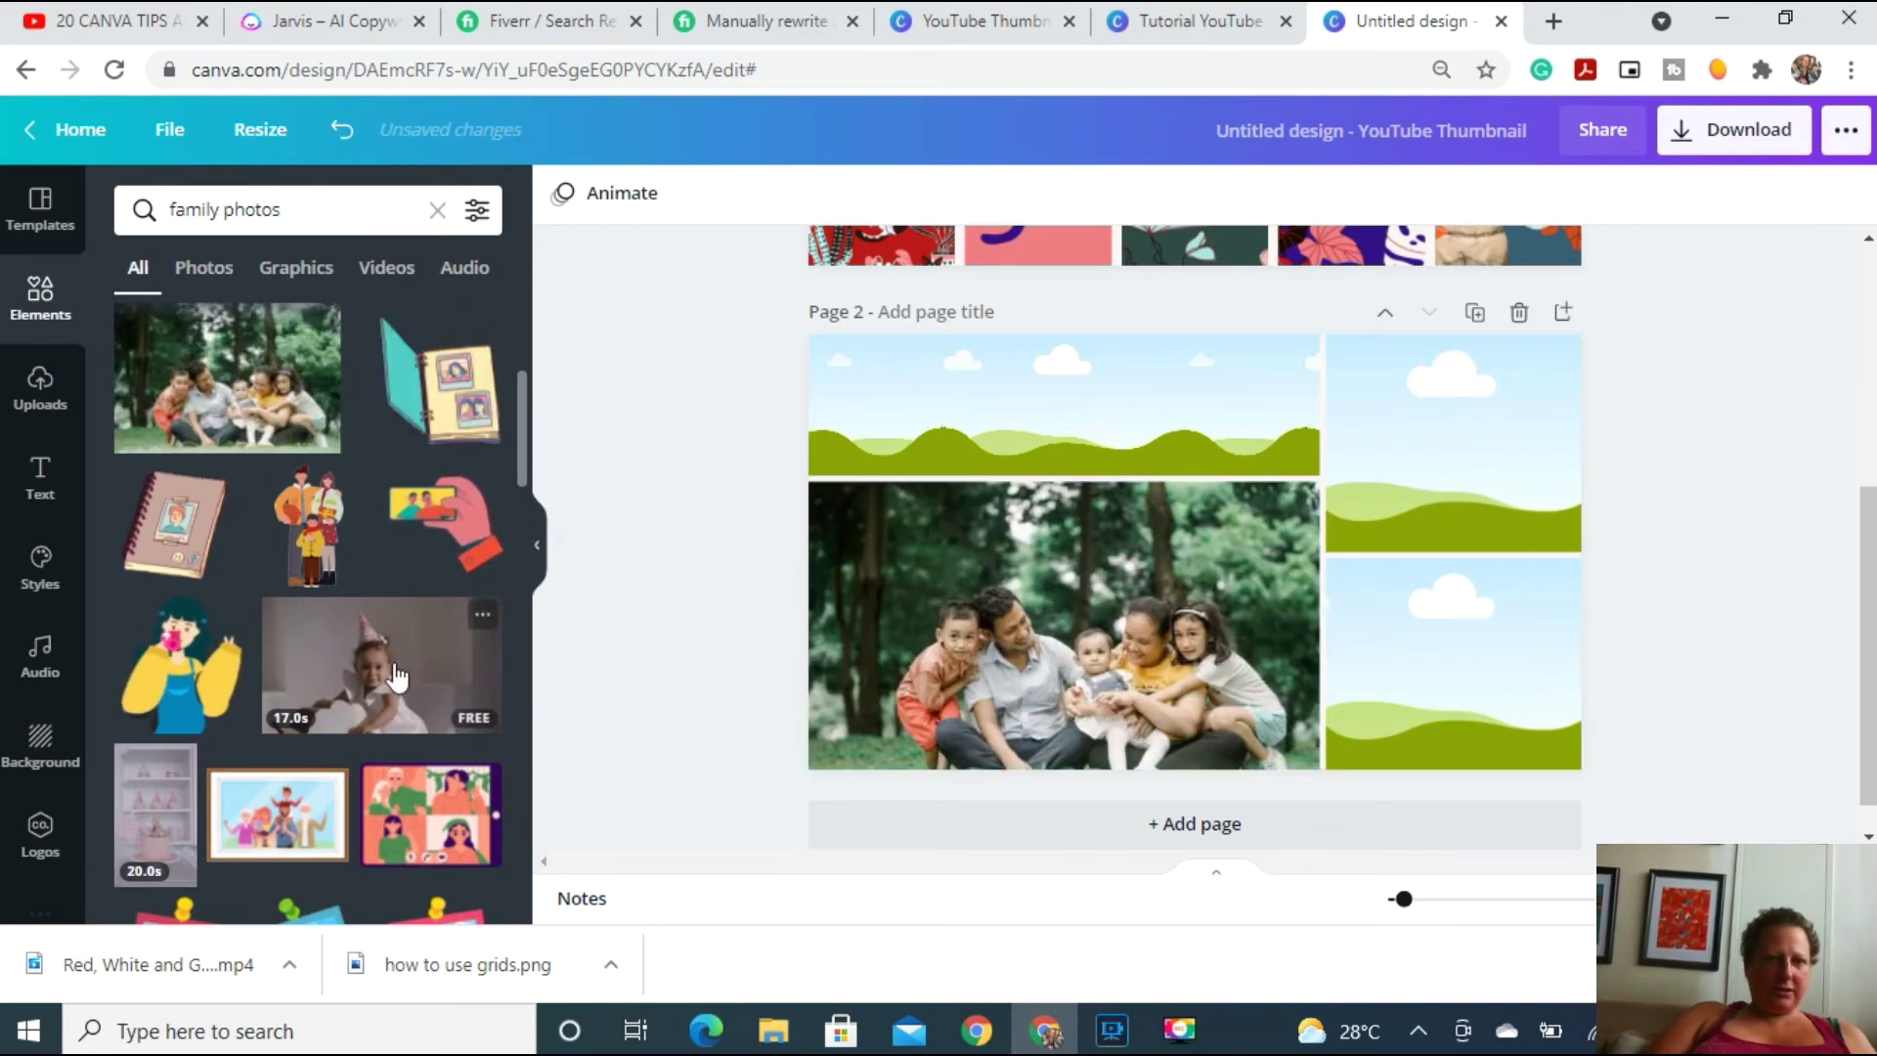
{"action": "left_click_drag", "start_coordinate": [381, 673], "coordinate": [1429, 473]}
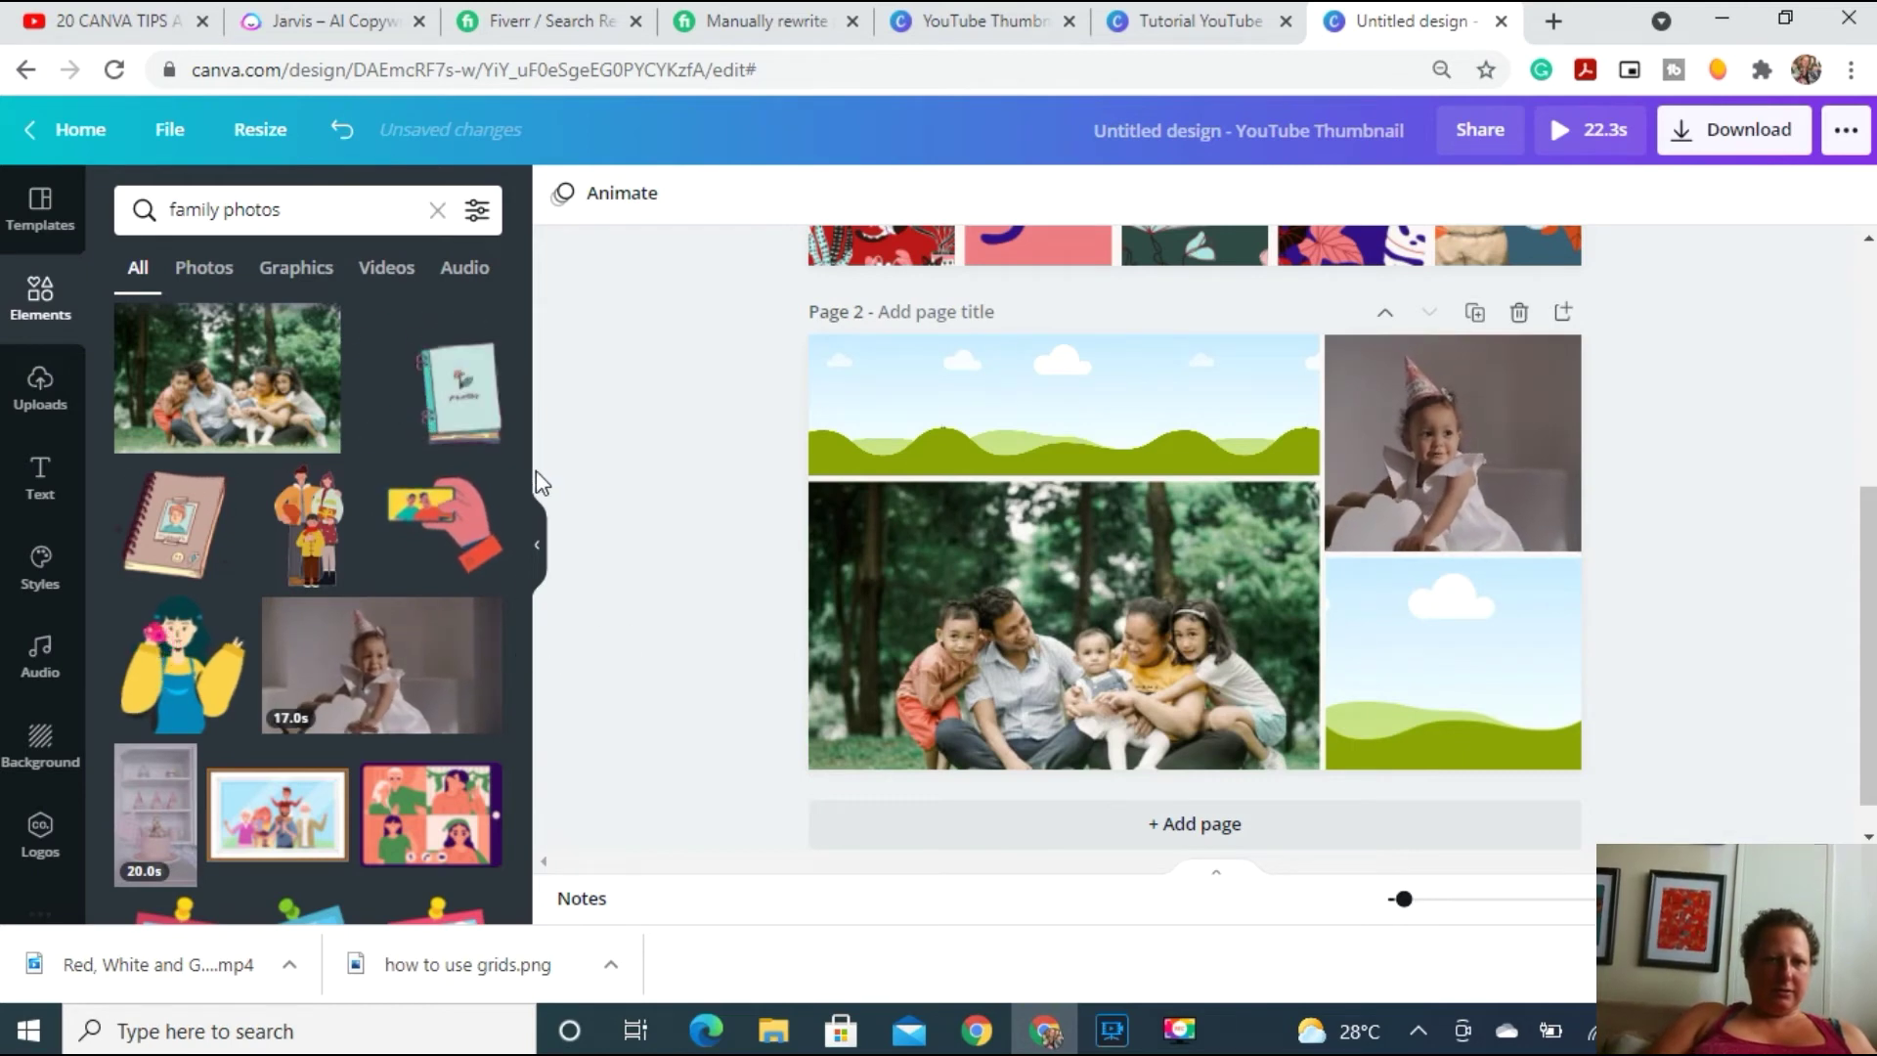
Find the photo of a family seen from behind among trees and place it in the wide upper grid cell.
{"action": "left_click_drag", "start_coordinate": [525, 464], "coordinate": [525, 557]}
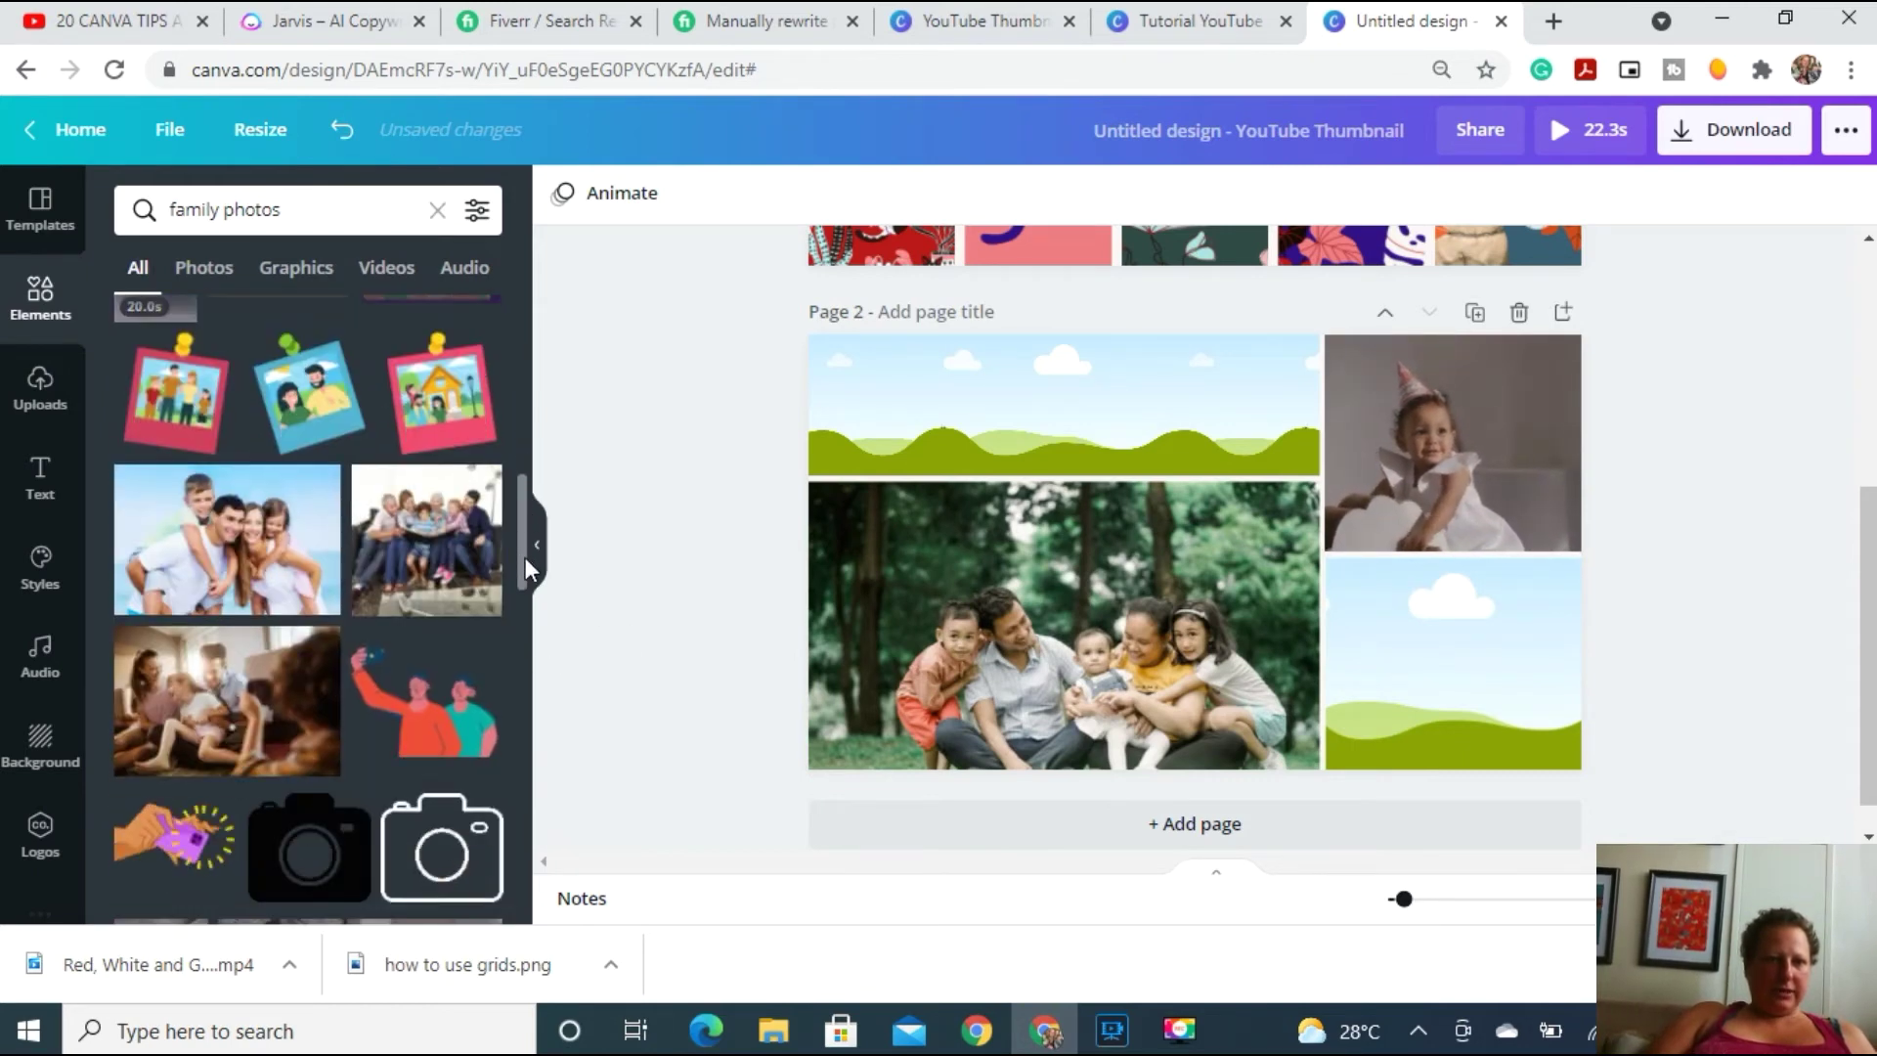
{"action": "left_click_drag", "start_coordinate": [528, 585], "coordinate": [537, 859]}
{"action": "left_click_drag", "start_coordinate": [426, 675], "coordinate": [1017, 427]}
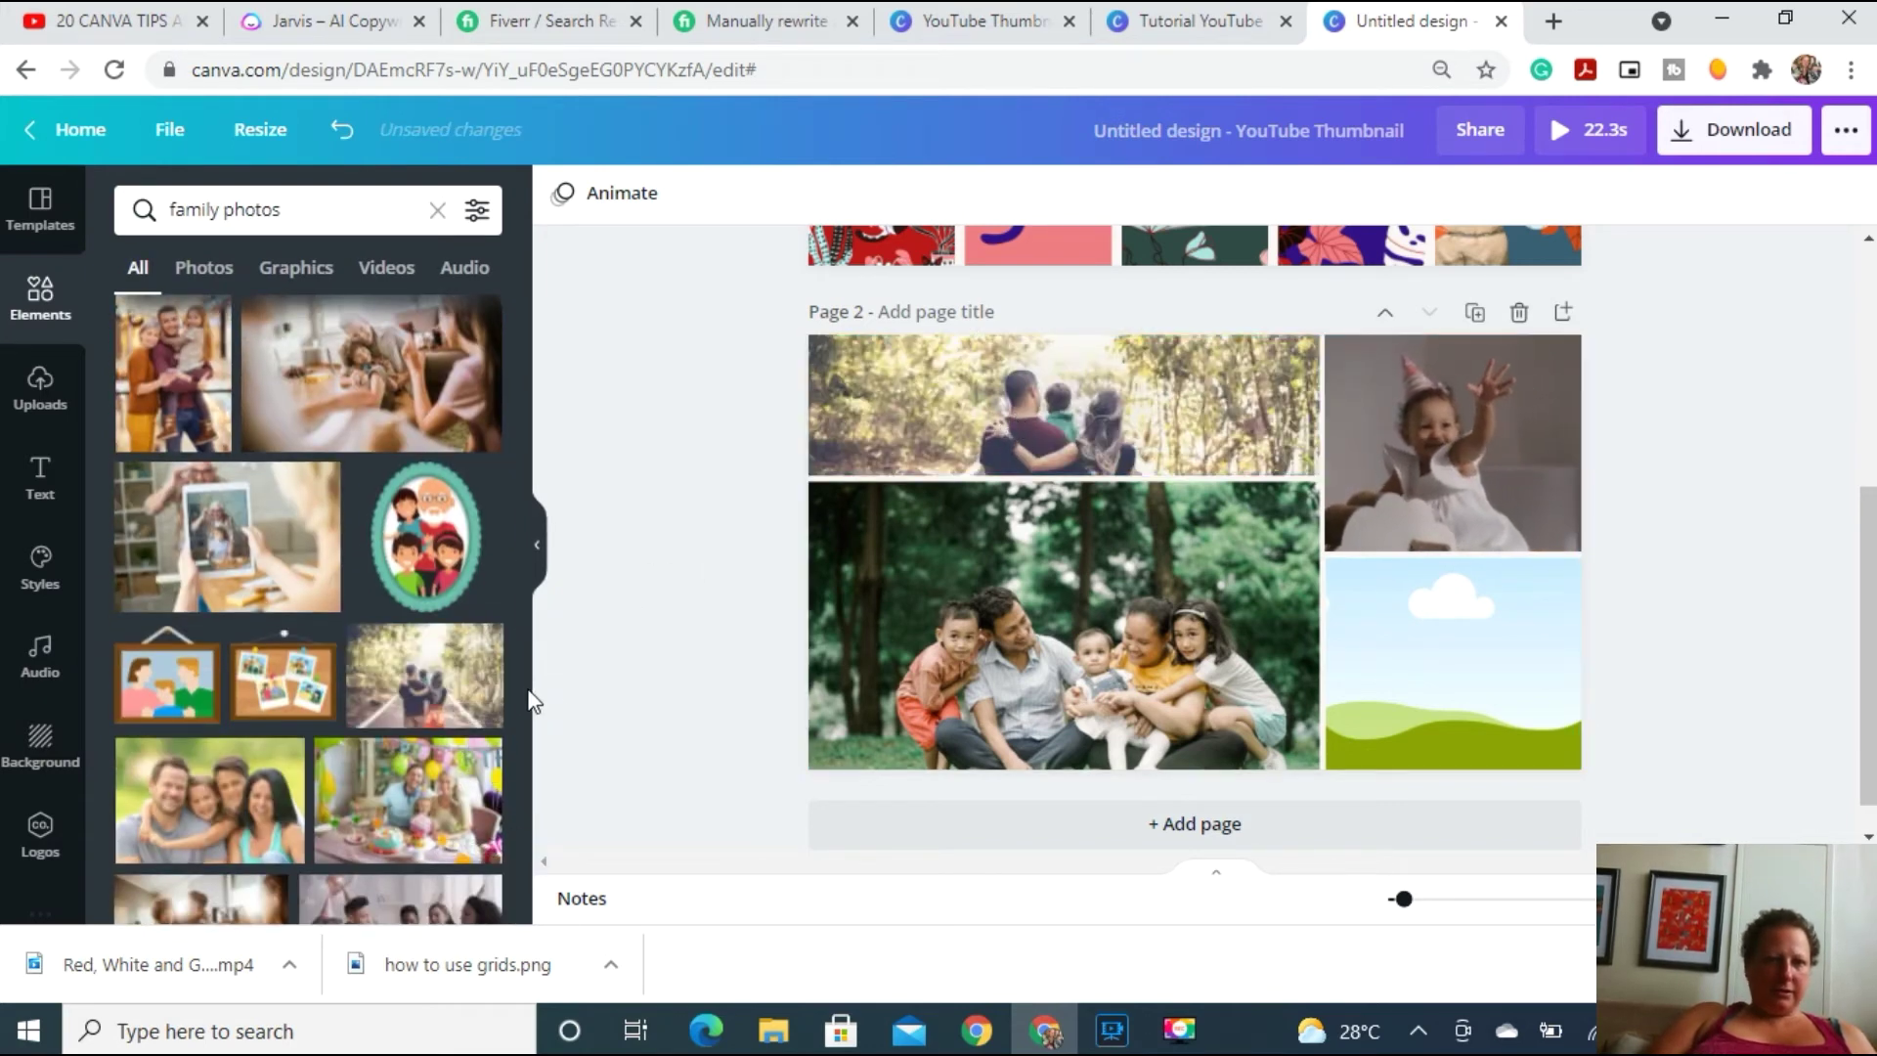
Find the photo of parents lifting a baby at home and place it in the remaining empty grid cell.
{"action": "left_click_drag", "start_coordinate": [524, 598], "coordinate": [540, 779]}
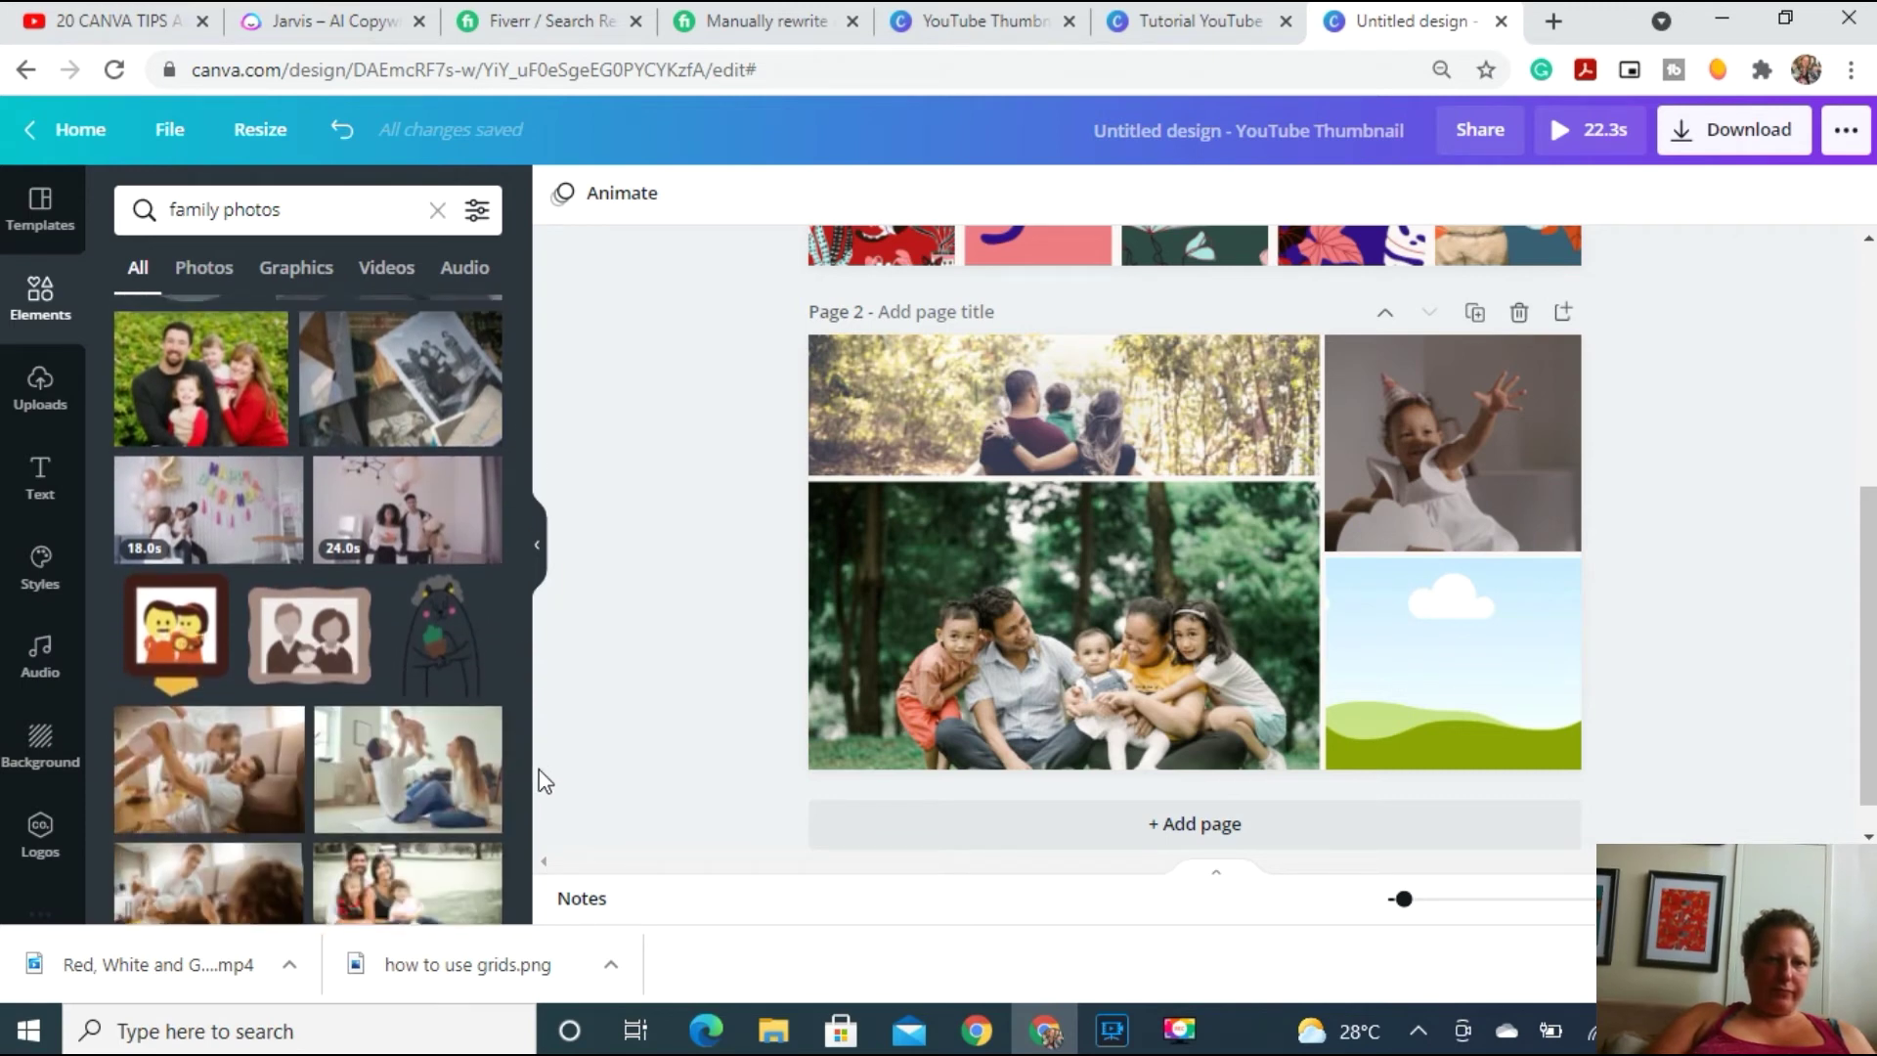
{"action": "left_click_drag", "start_coordinate": [426, 767], "coordinate": [1197, 682]}
{"action": "left_click_drag", "start_coordinate": [1350, 653], "coordinate": [1474, 665]}
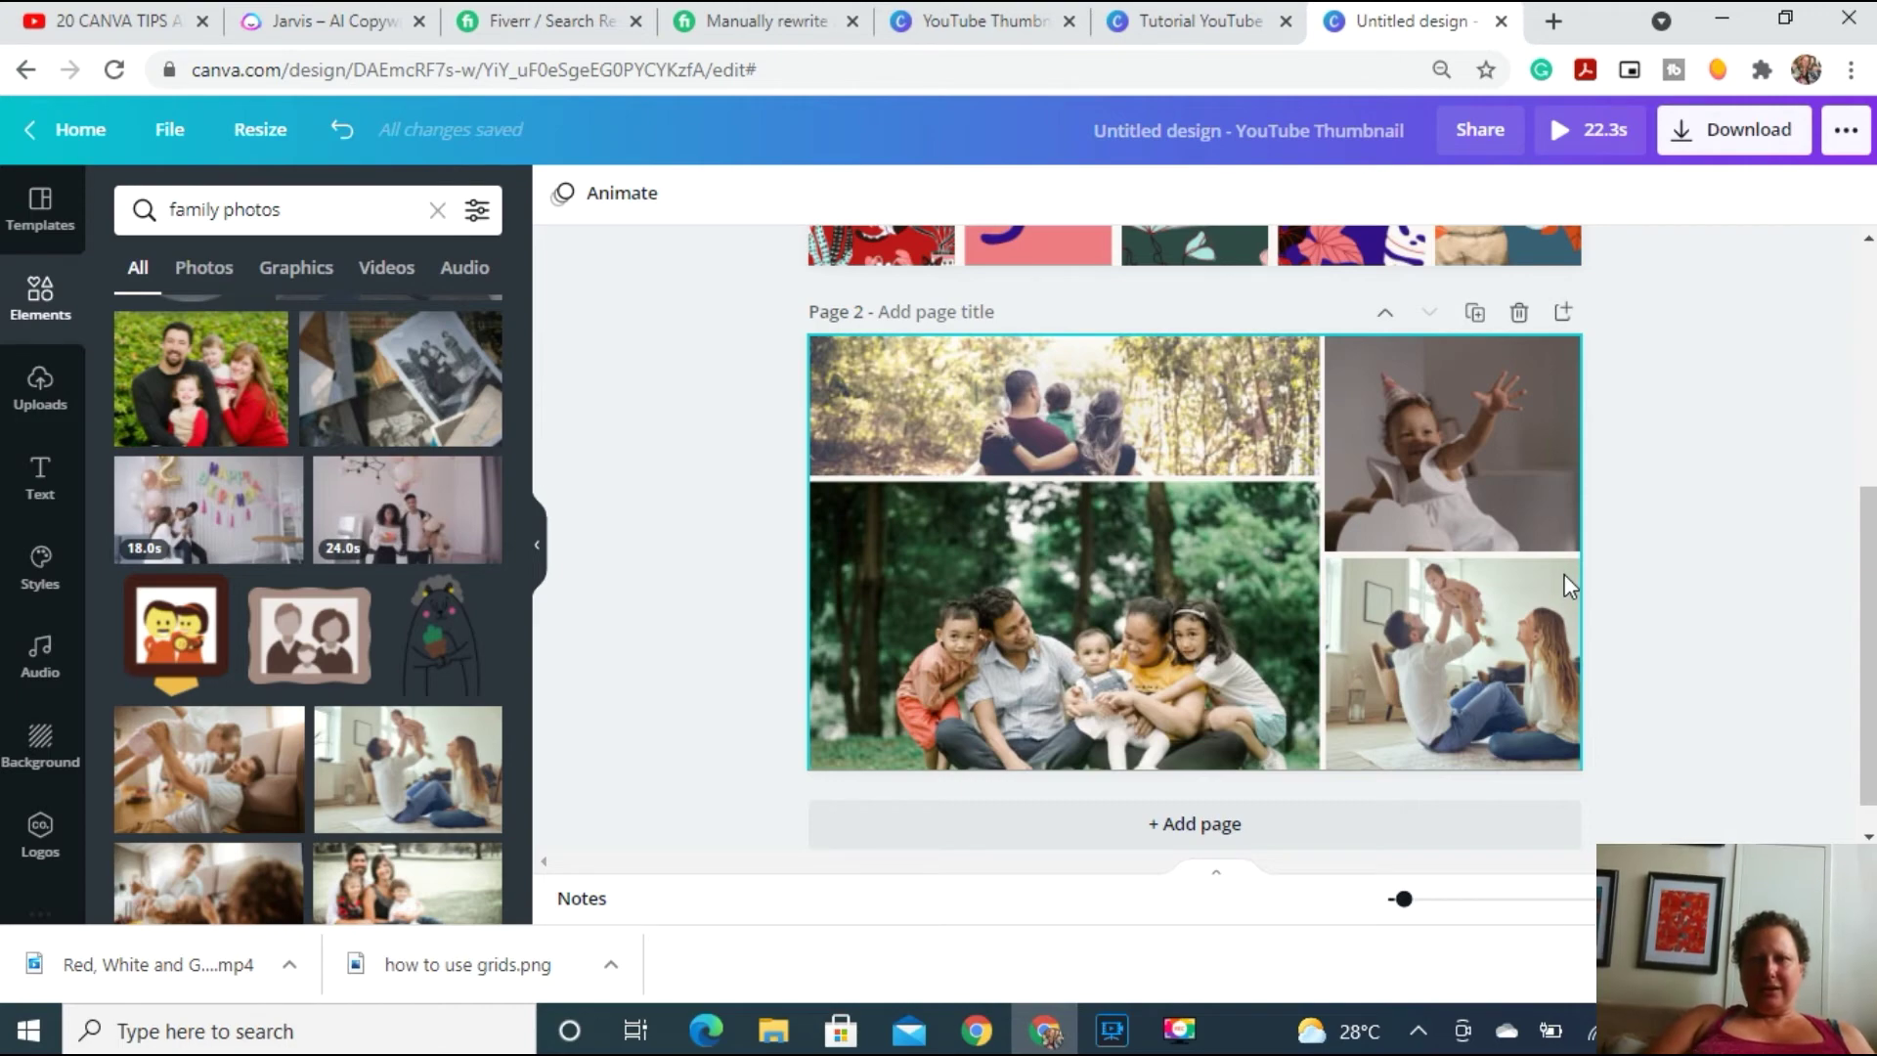
Search the Canva templates for Instagram Post and create a blank Instagram post.
{"action": "left_click", "coordinate": [1868, 371]}
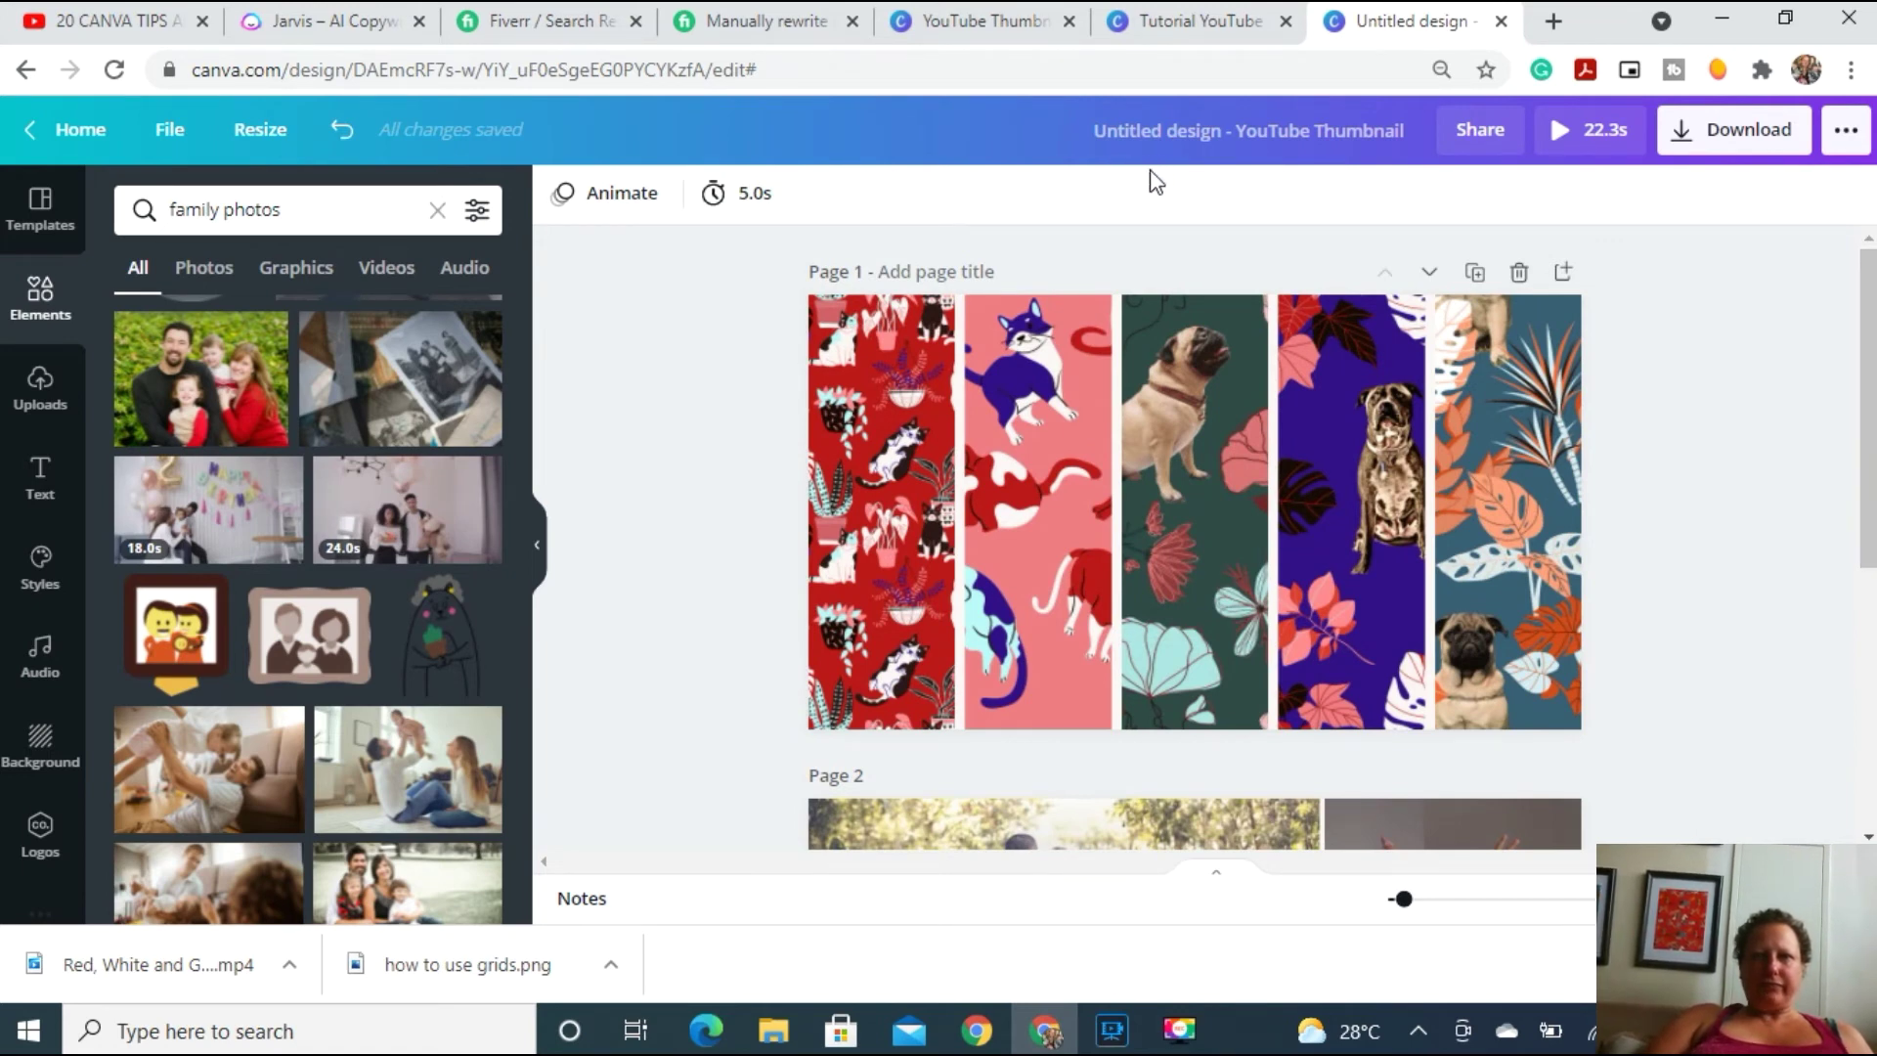
{"action": "left_click", "coordinate": [966, 29]}
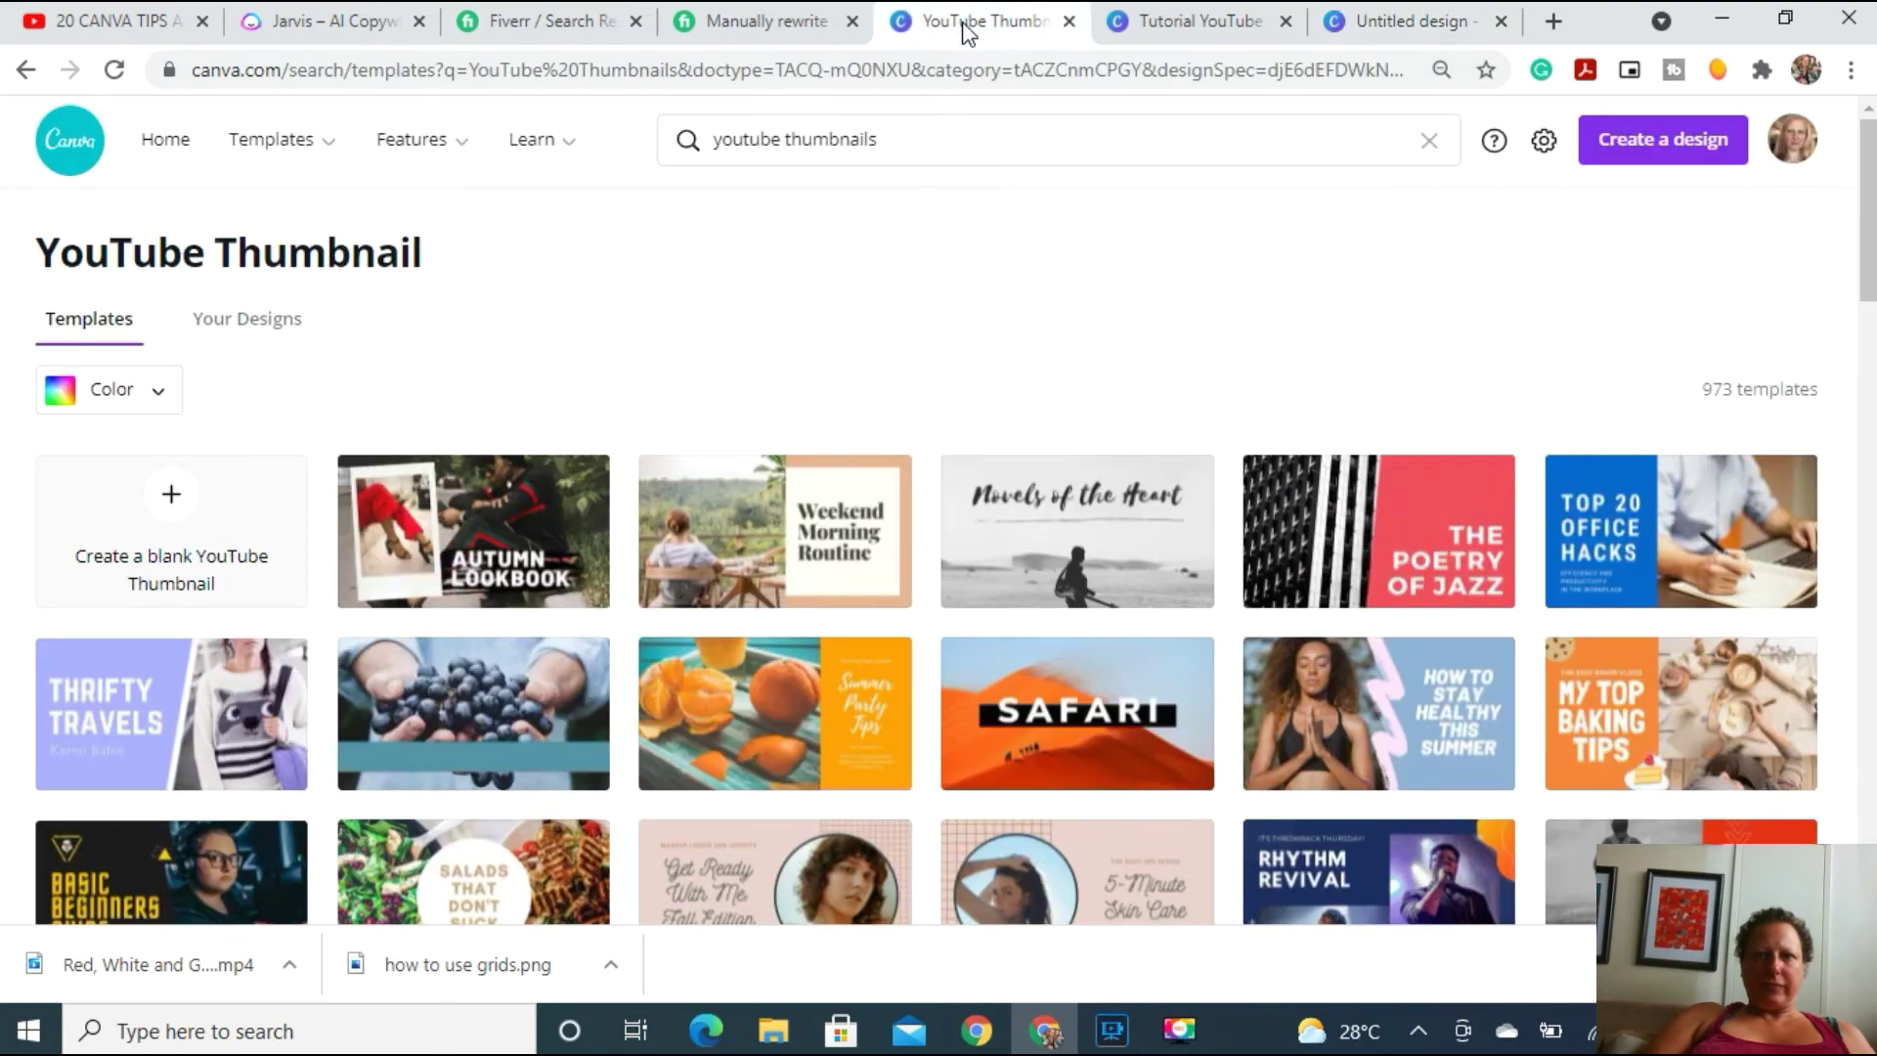
{"action": "left_click", "coordinate": [866, 139]}
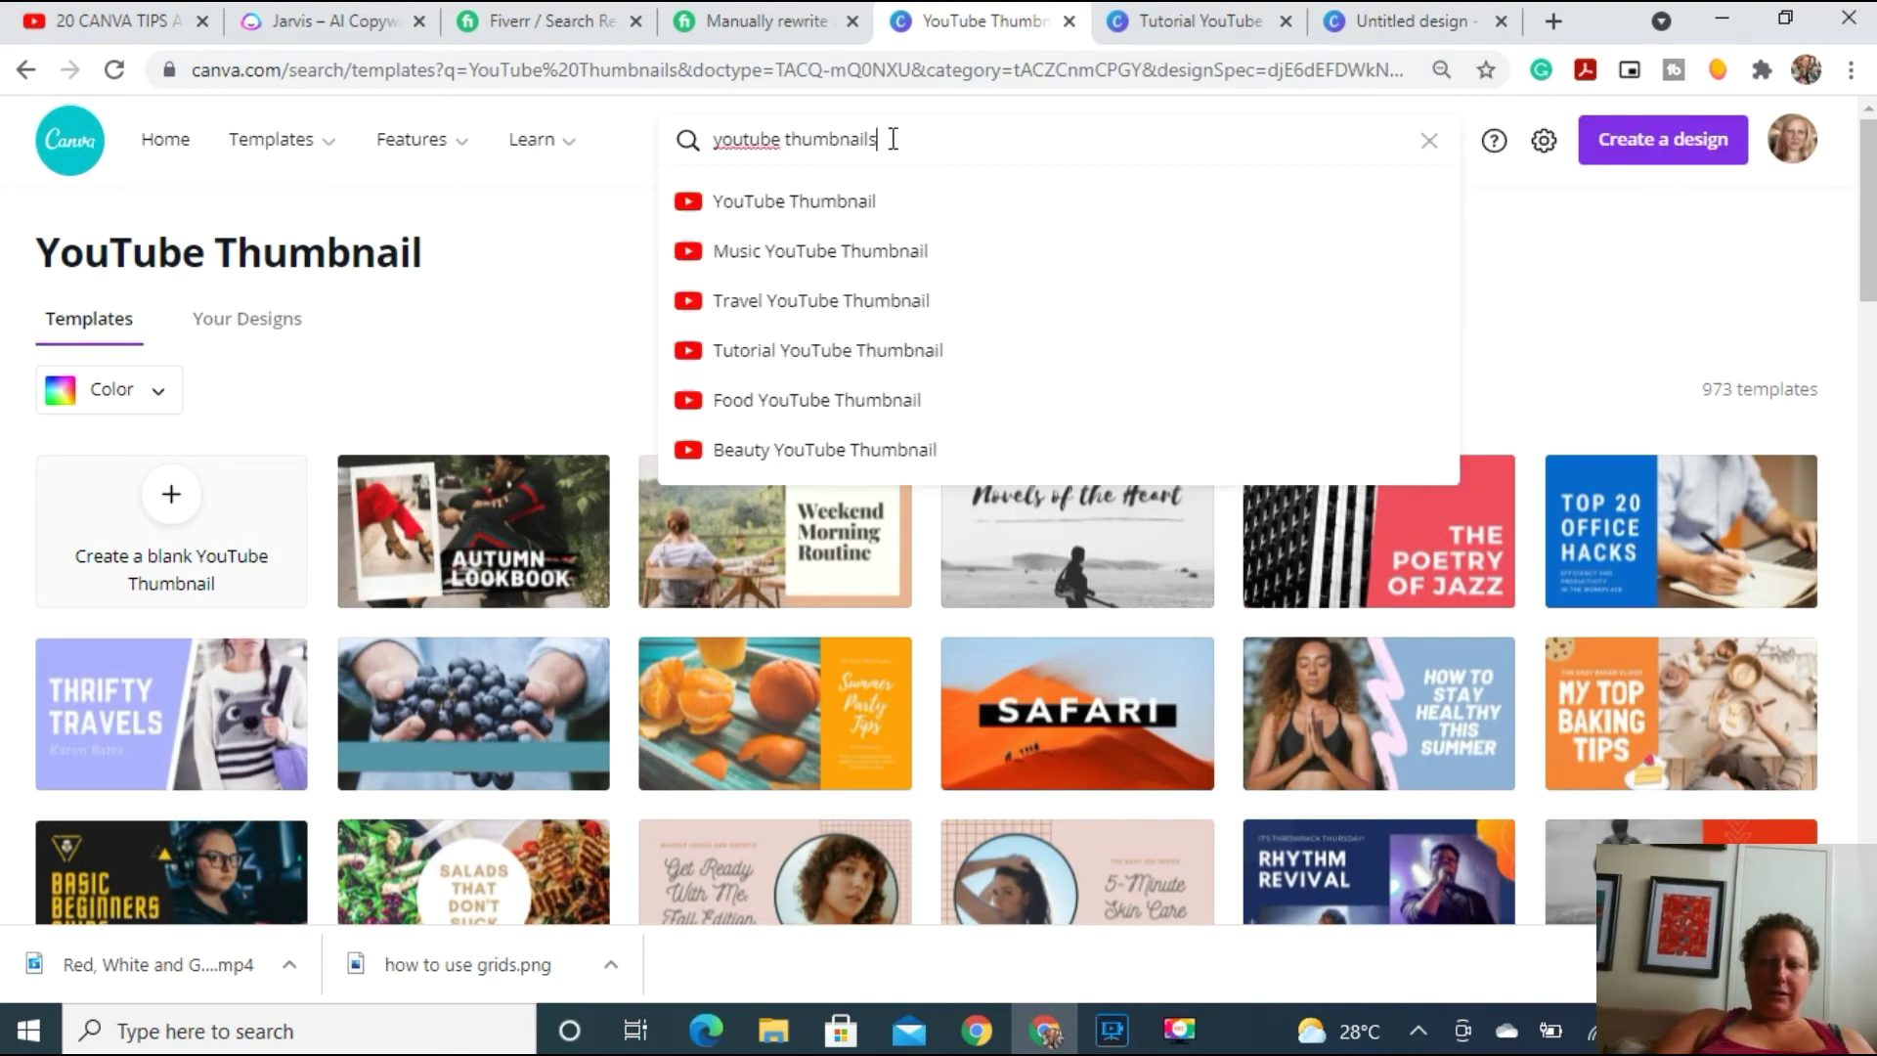
{"action": "key", "text": "BackSpace"}
{"action": "key", "text": "BackSpace"}
{"action": "key", "text": "BackSpace"}
{"action": "key", "text": "BackSpace"}
{"action": "key", "text": "BackSpace"}
{"action": "key", "text": "BackSpace"}
{"action": "key", "text": "BackSpace"}
{"action": "key", "text": "BackSpace"}
{"action": "key", "text": "BackSpace"}
{"action": "key", "text": "BackSpace"}
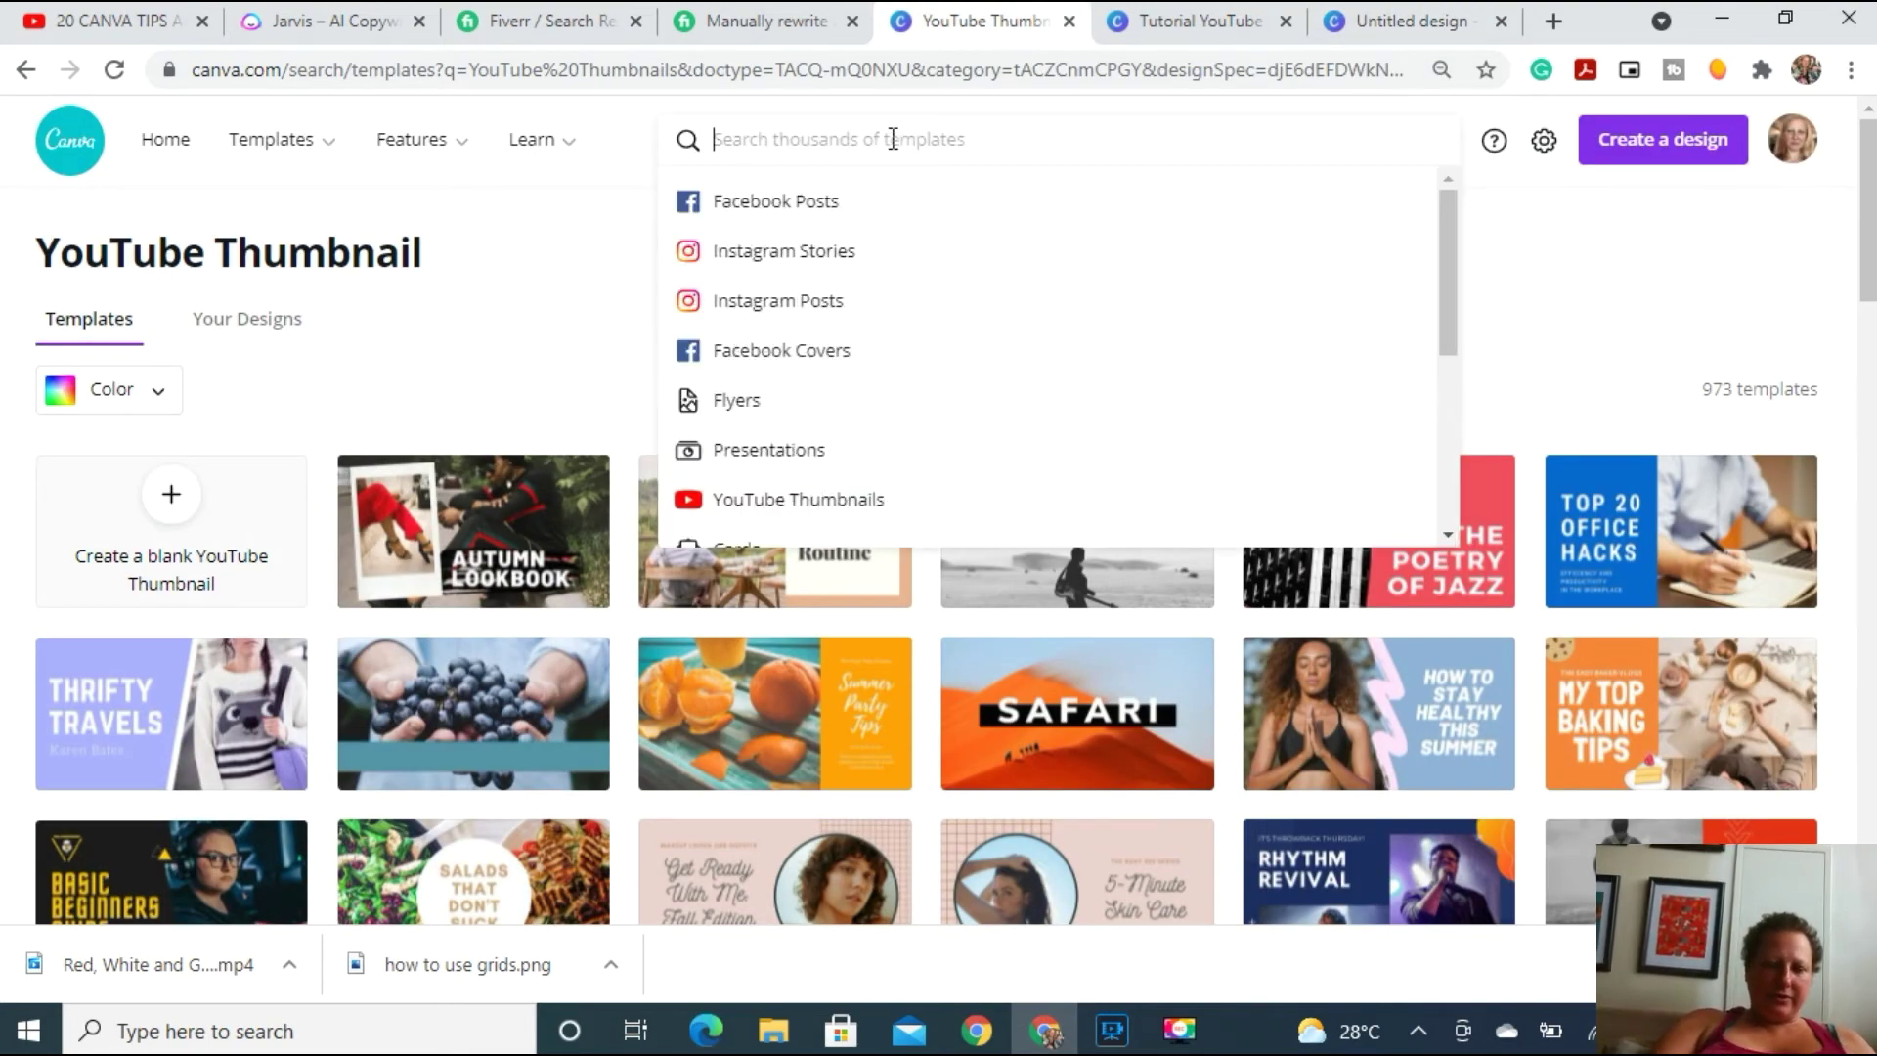
{"action": "type", "text": "instagr"}
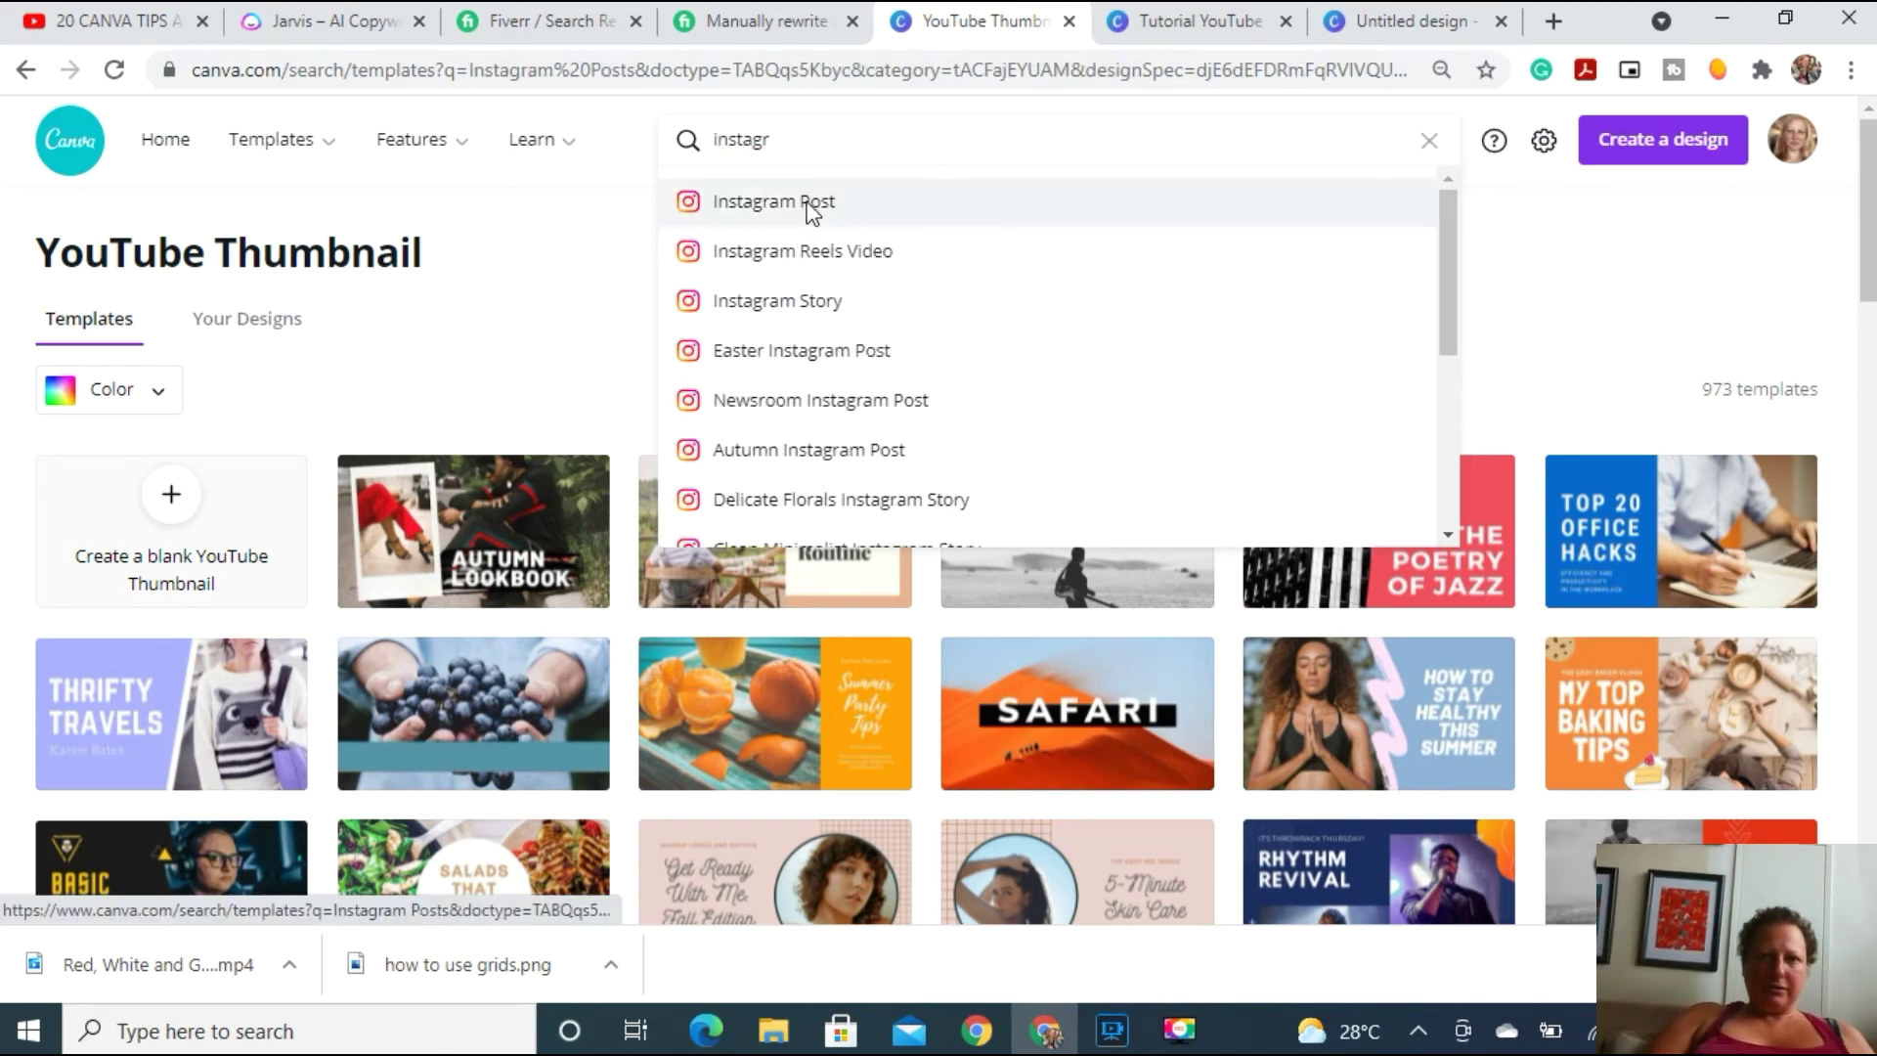
{"action": "left_click", "coordinate": [810, 210]}
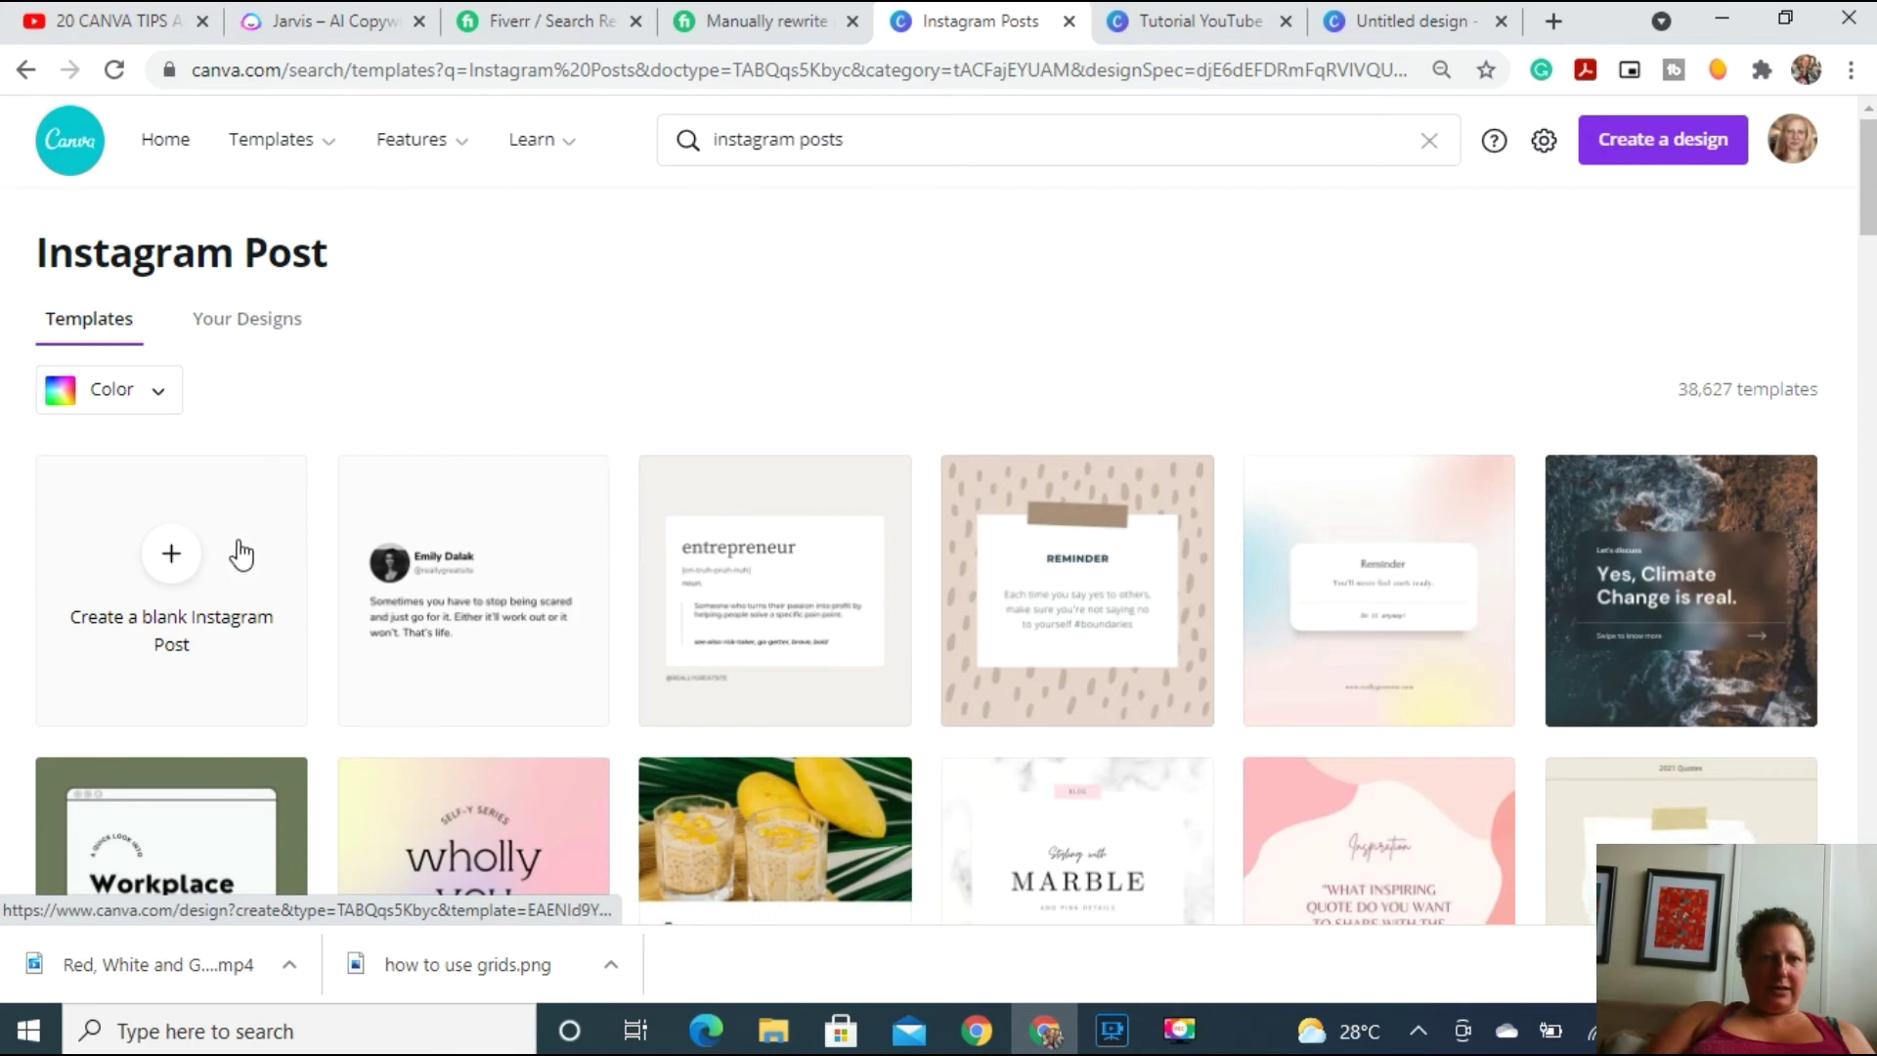
{"action": "left_click", "coordinate": [233, 540]}
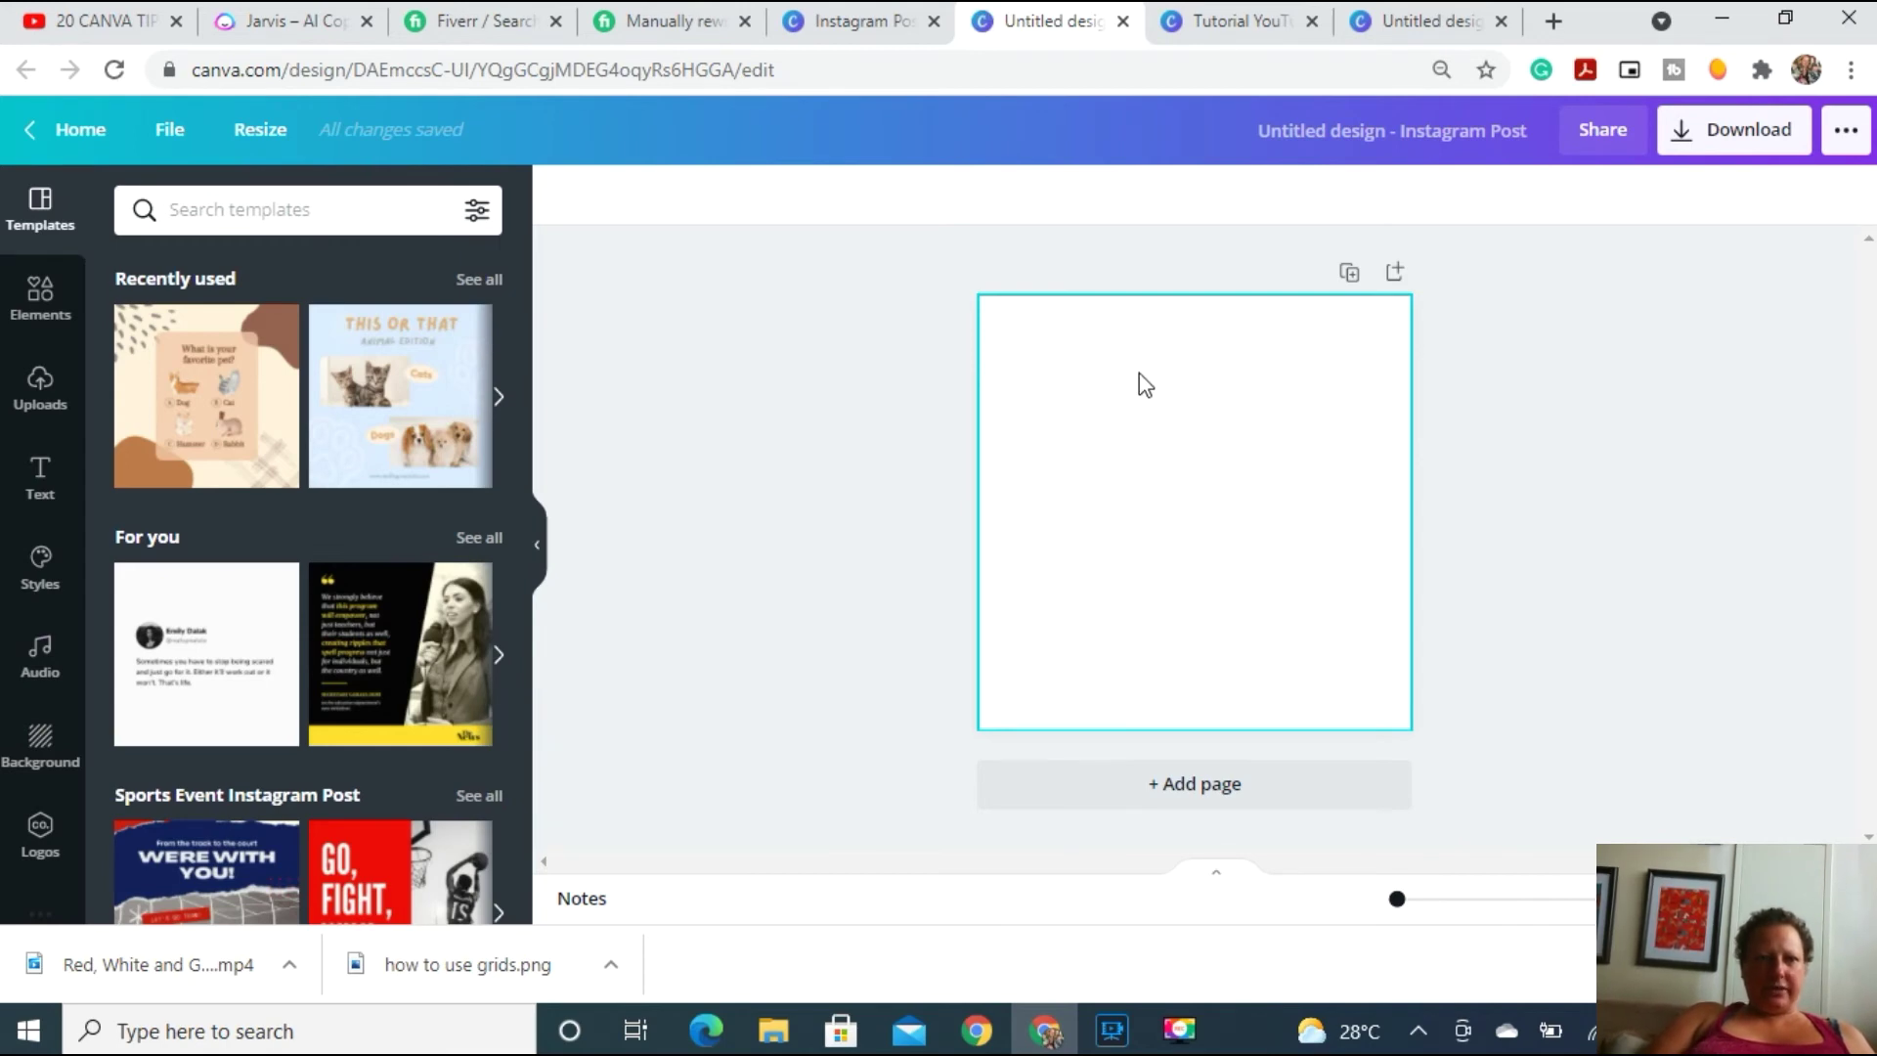
Replace the previous elements search with a search for grids.
{"action": "left_click", "coordinate": [42, 299]}
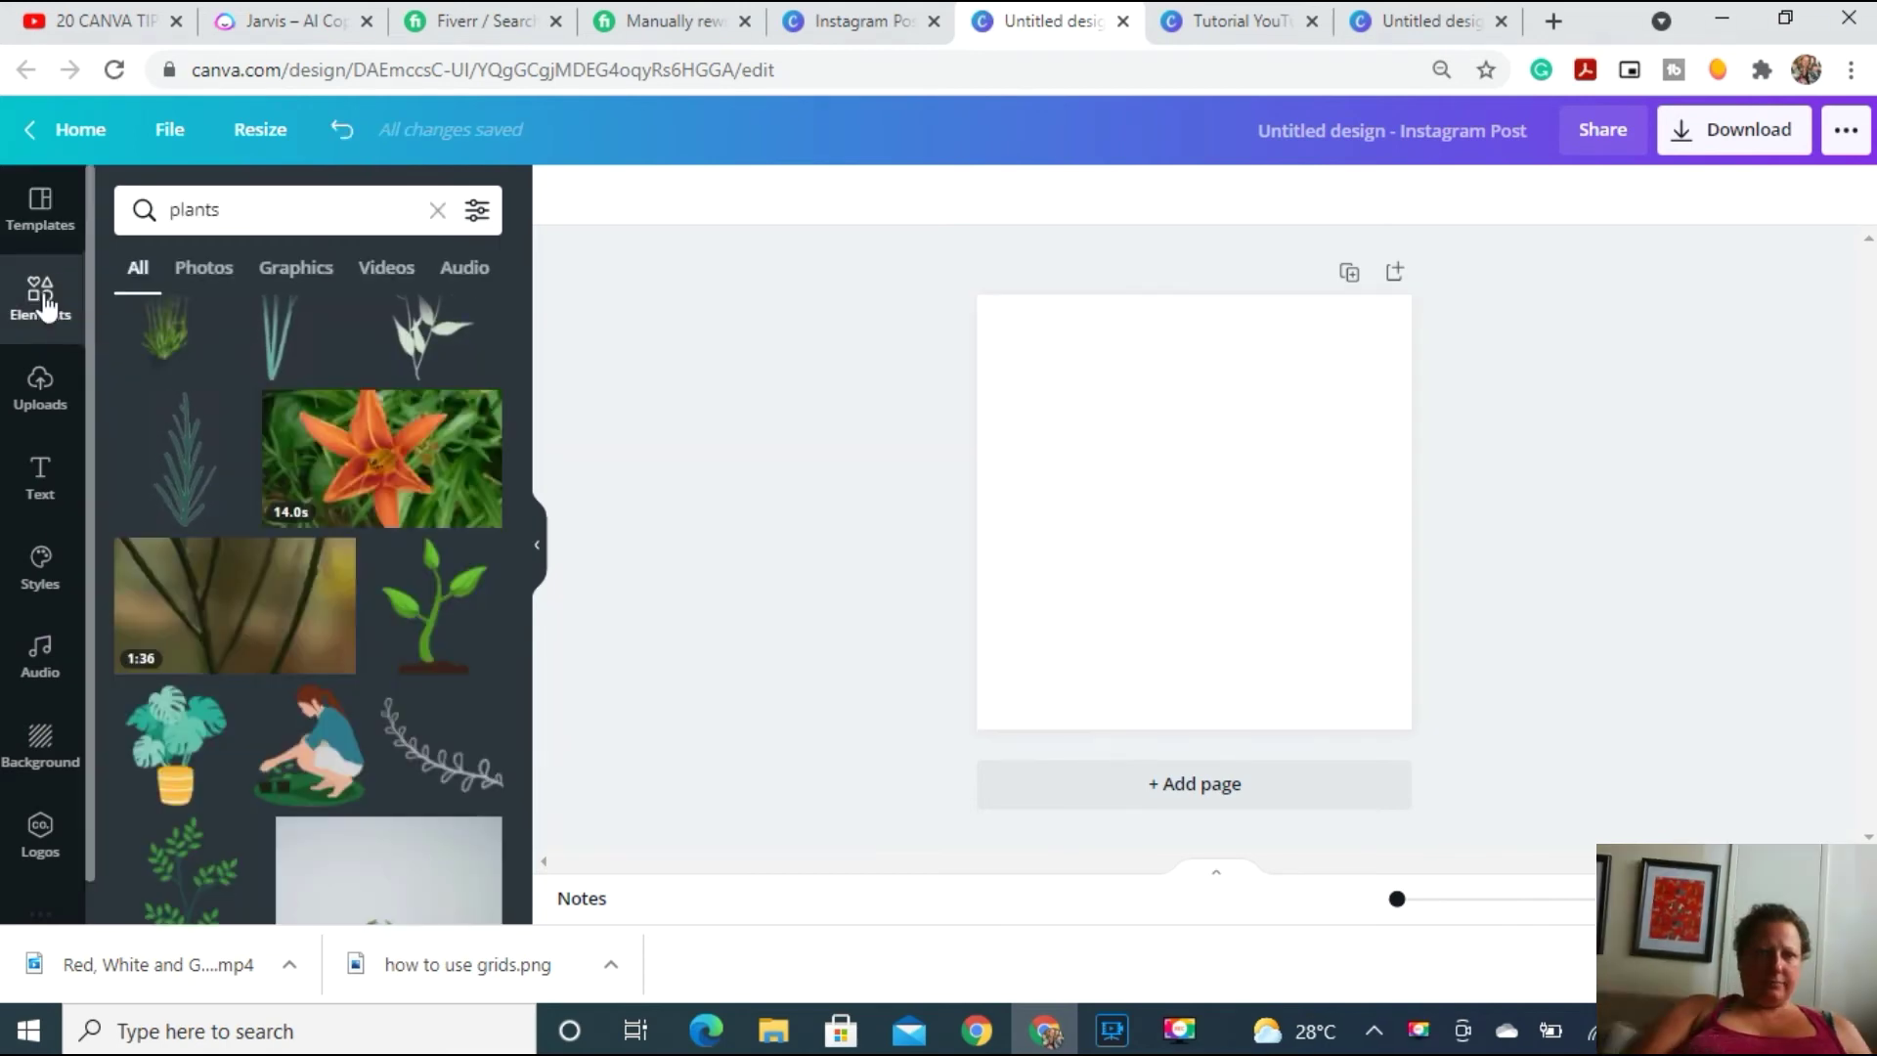
{"action": "left_click", "coordinate": [229, 210]}
{"action": "key", "text": "BackSpace"}
{"action": "key", "text": "BackSpace"}
{"action": "key", "text": "BackSpace"}
{"action": "key", "text": "BackSpace"}
{"action": "key", "text": "BackSpace"}
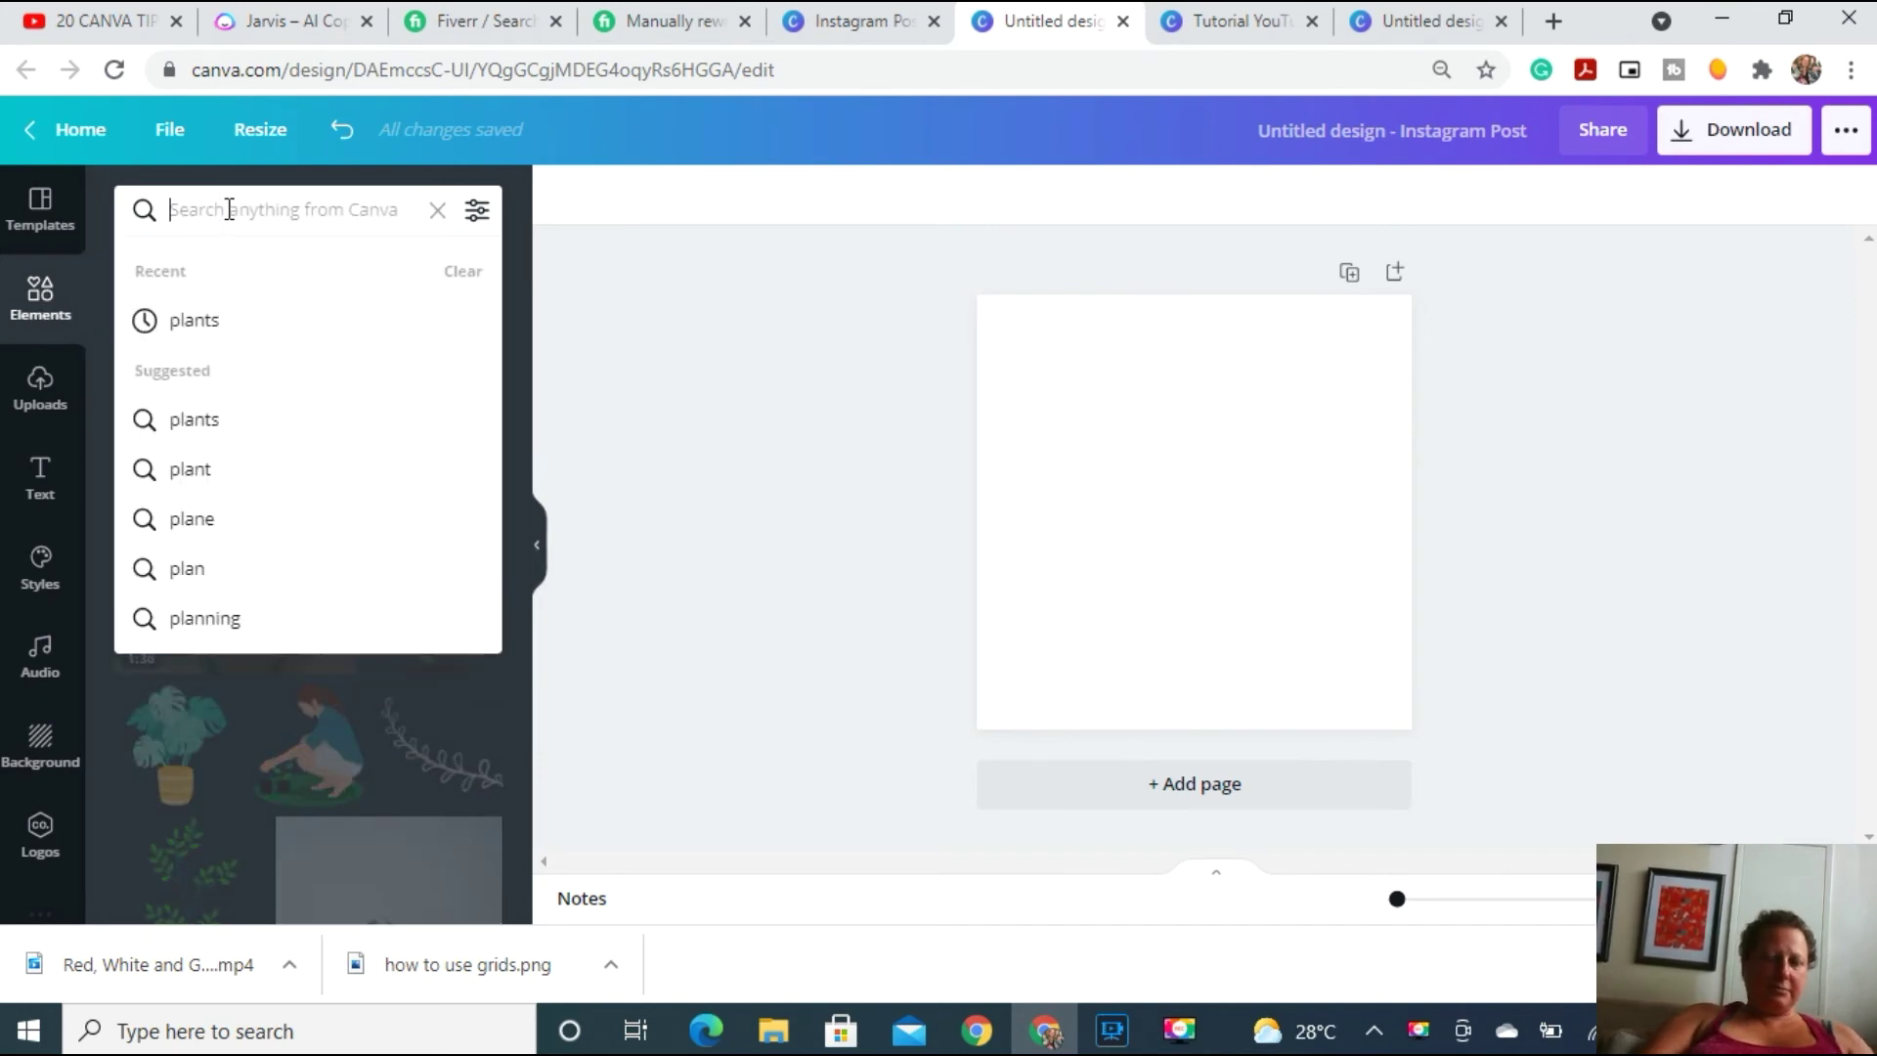
{"action": "type", "text": "grid"}
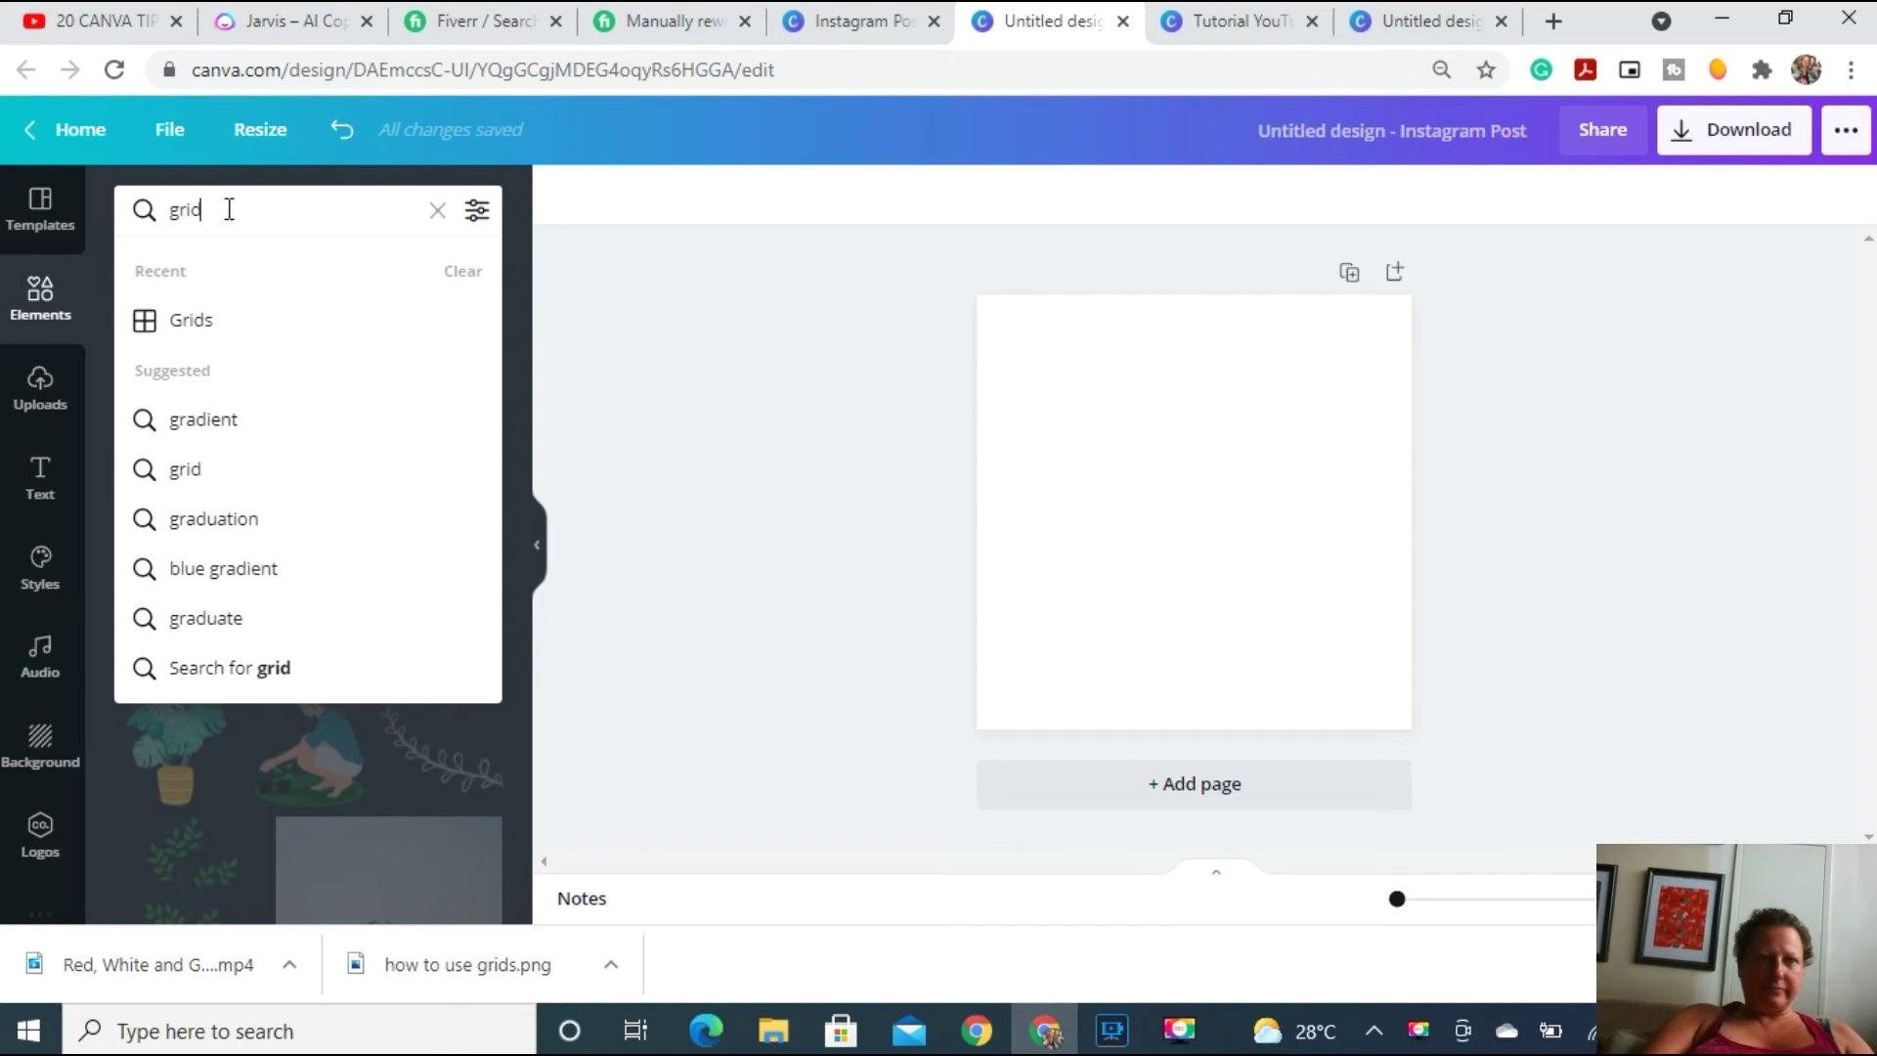
{"action": "type", "text": "s"}
{"action": "key", "text": "Return"}
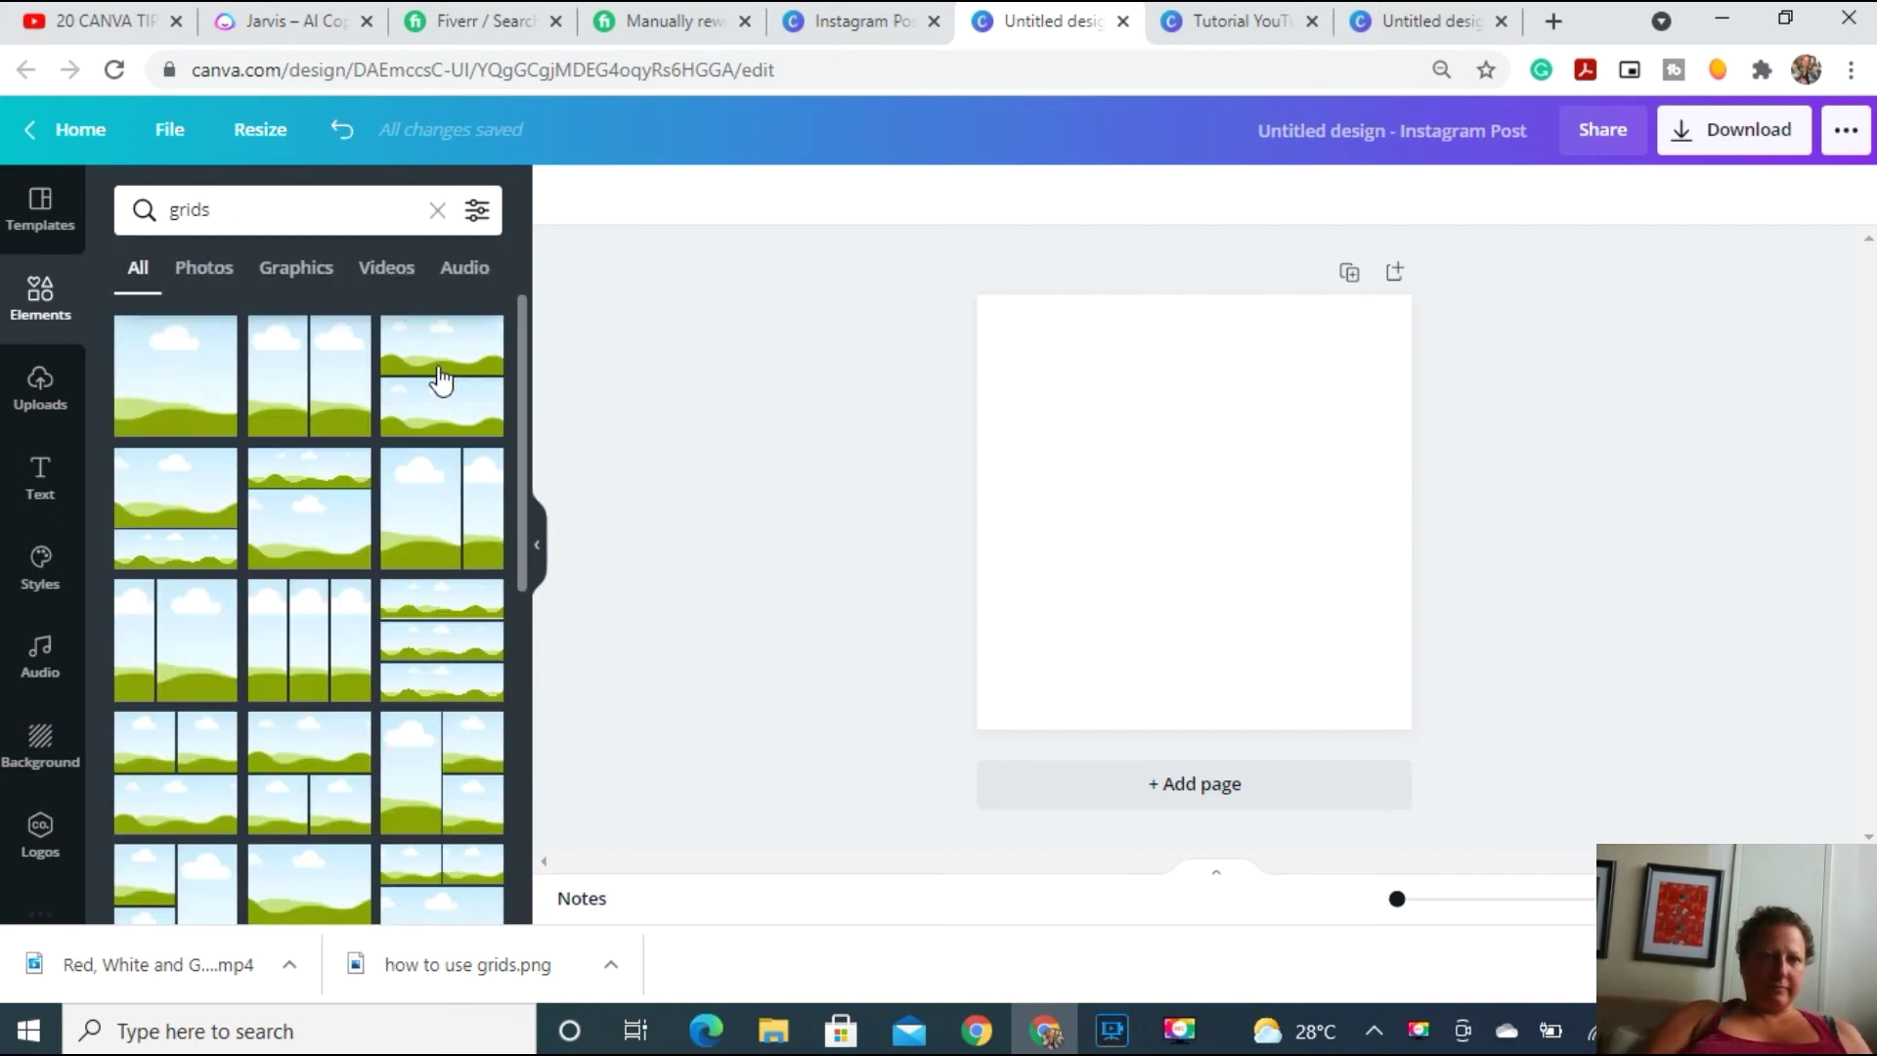
Insert the three-cell grid with one wide cell above two smaller ones and set its grid spacing to 21.
{"action": "left_click", "coordinate": [306, 770]}
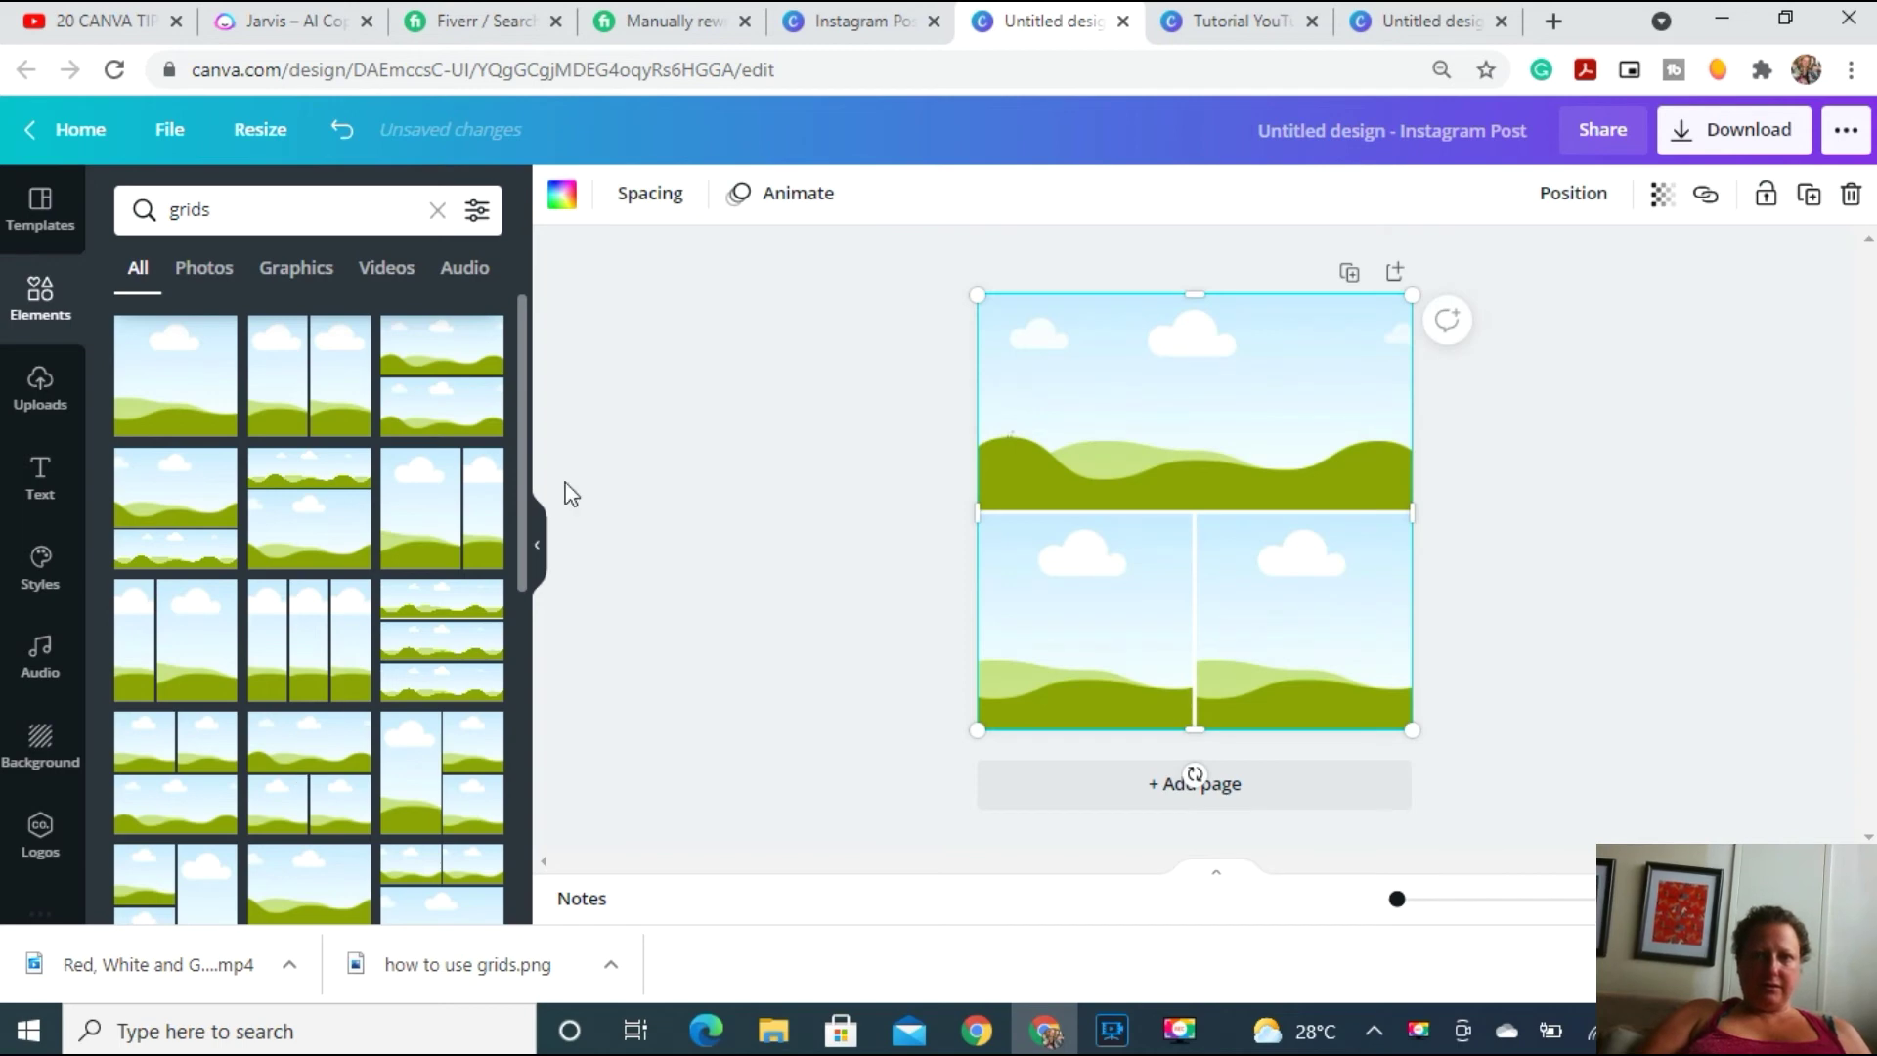
{"action": "left_click", "coordinate": [650, 194]}
{"action": "left_click_drag", "start_coordinate": [793, 276], "coordinate": [801, 275]}
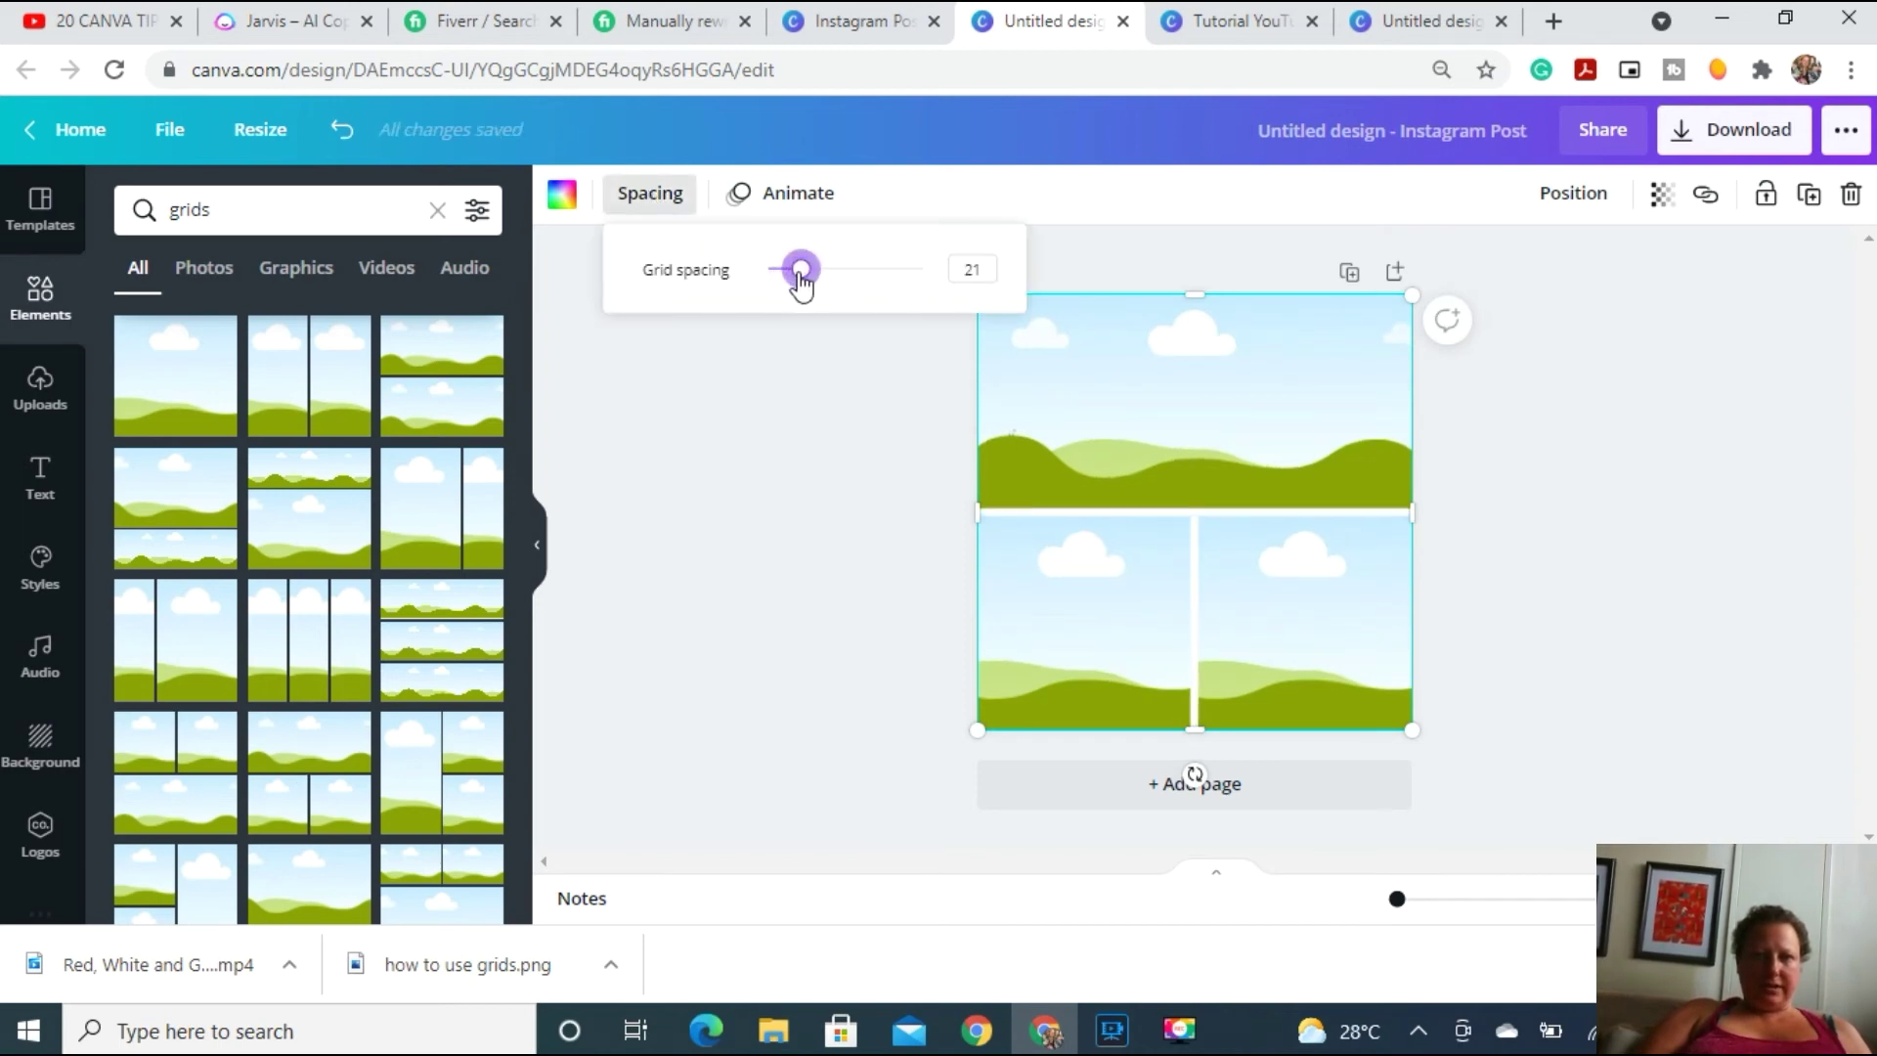
Search the elements for plants.
{"action": "left_click", "coordinate": [225, 209]}
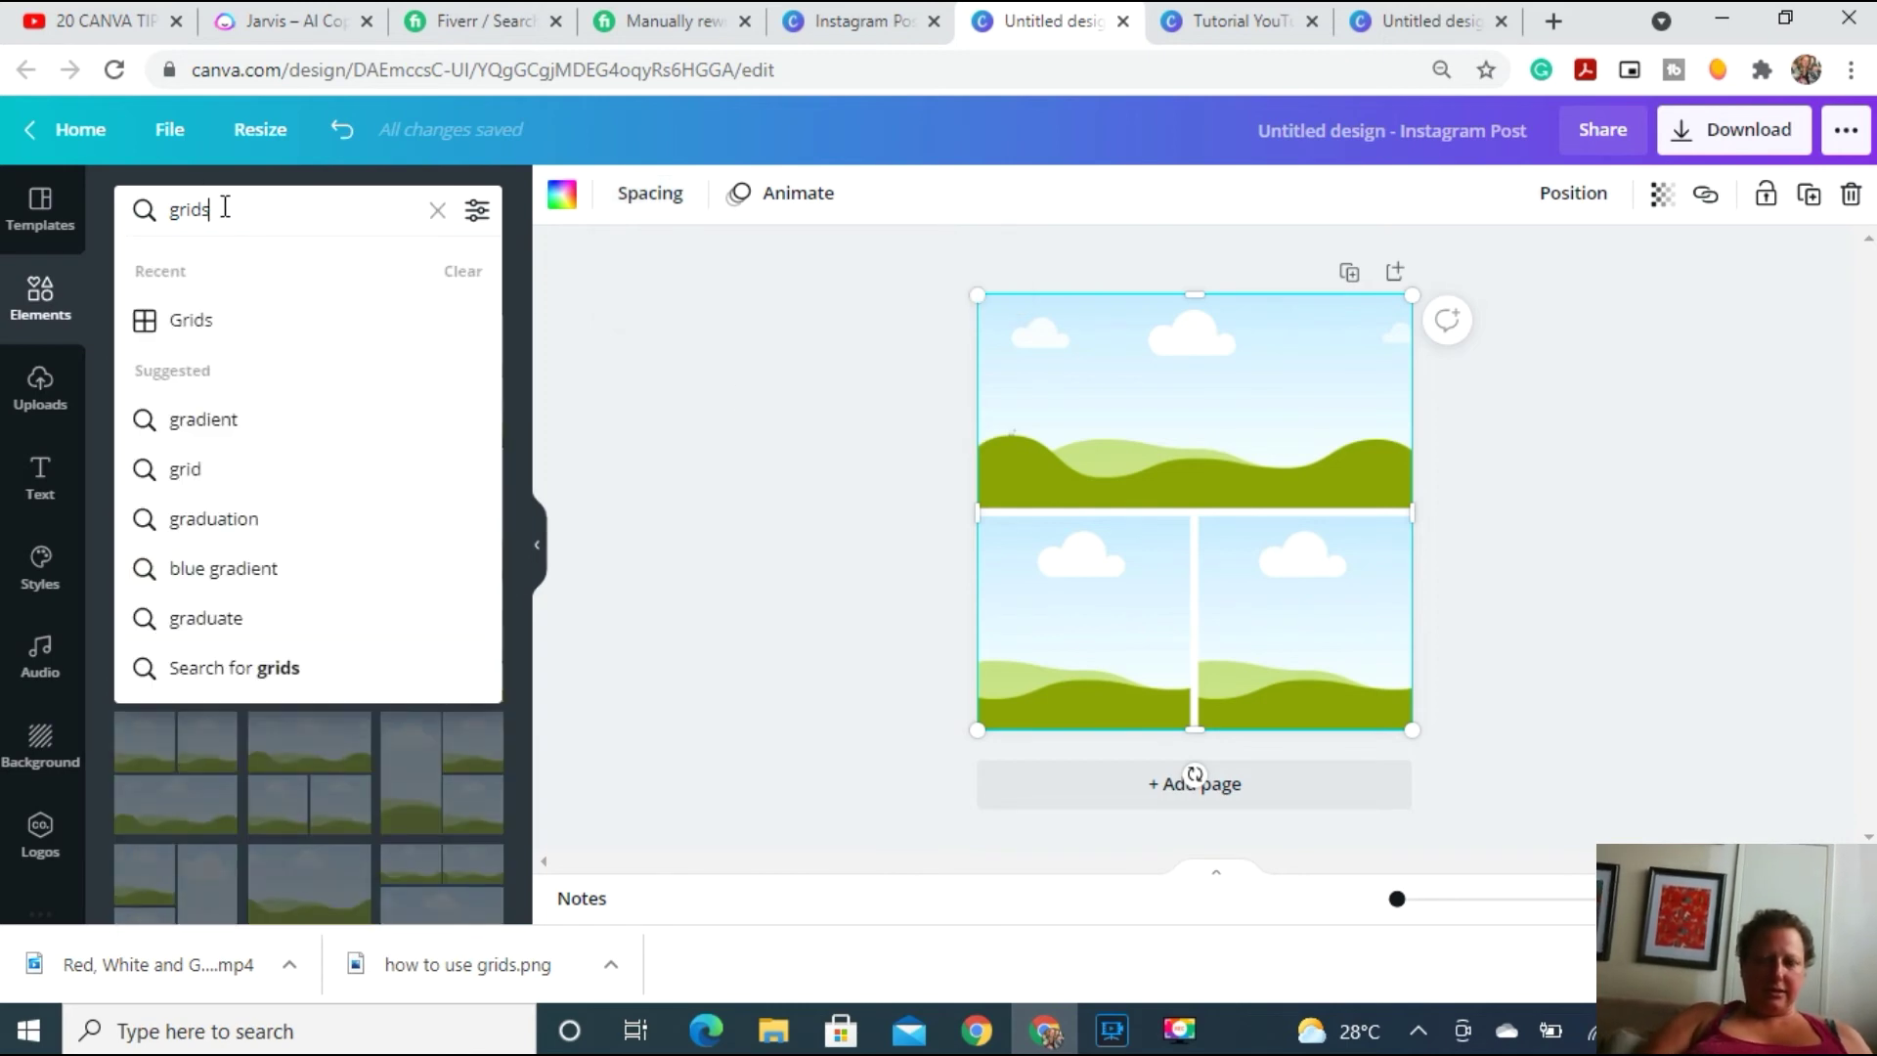
{"action": "key", "text": "BackSpace"}
{"action": "key", "text": "BackSpace"}
{"action": "key", "text": "BackSpace"}
{"action": "key", "text": "BackSpace"}
{"action": "type", "text": "plants"}
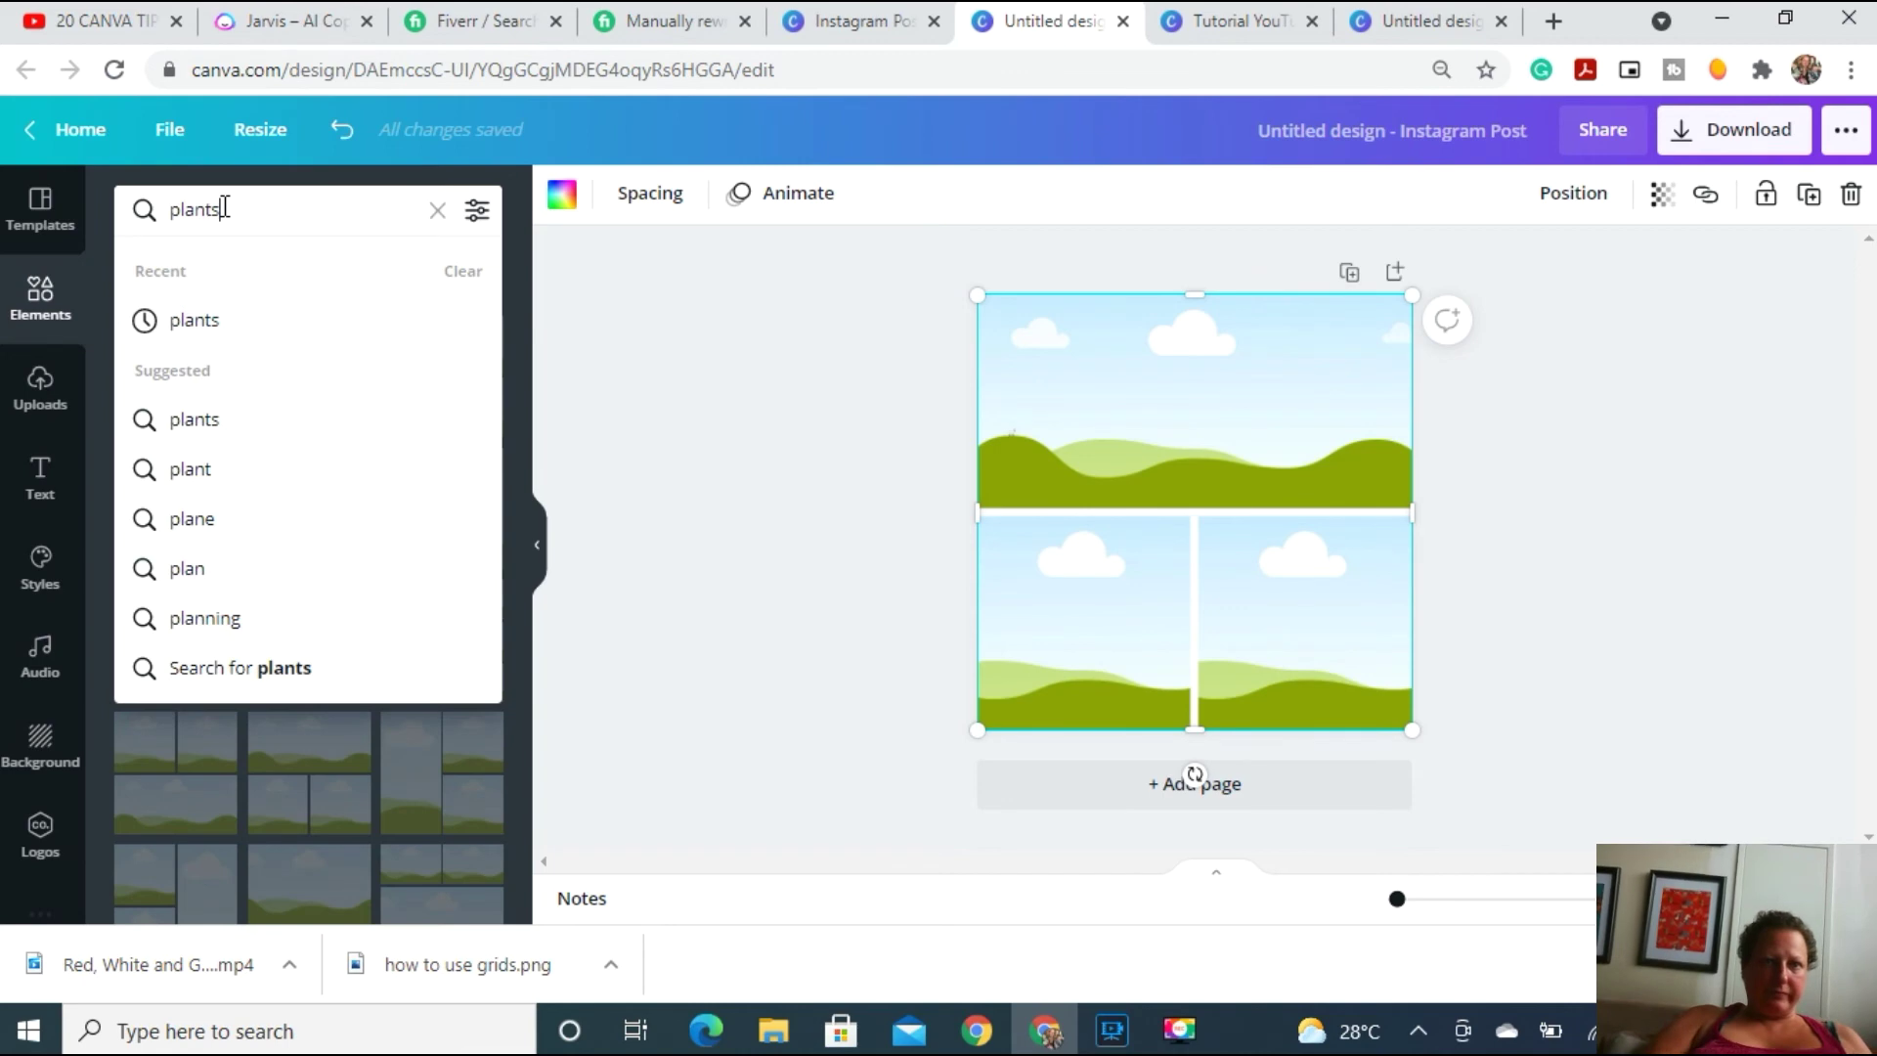
{"action": "key", "text": "Return"}
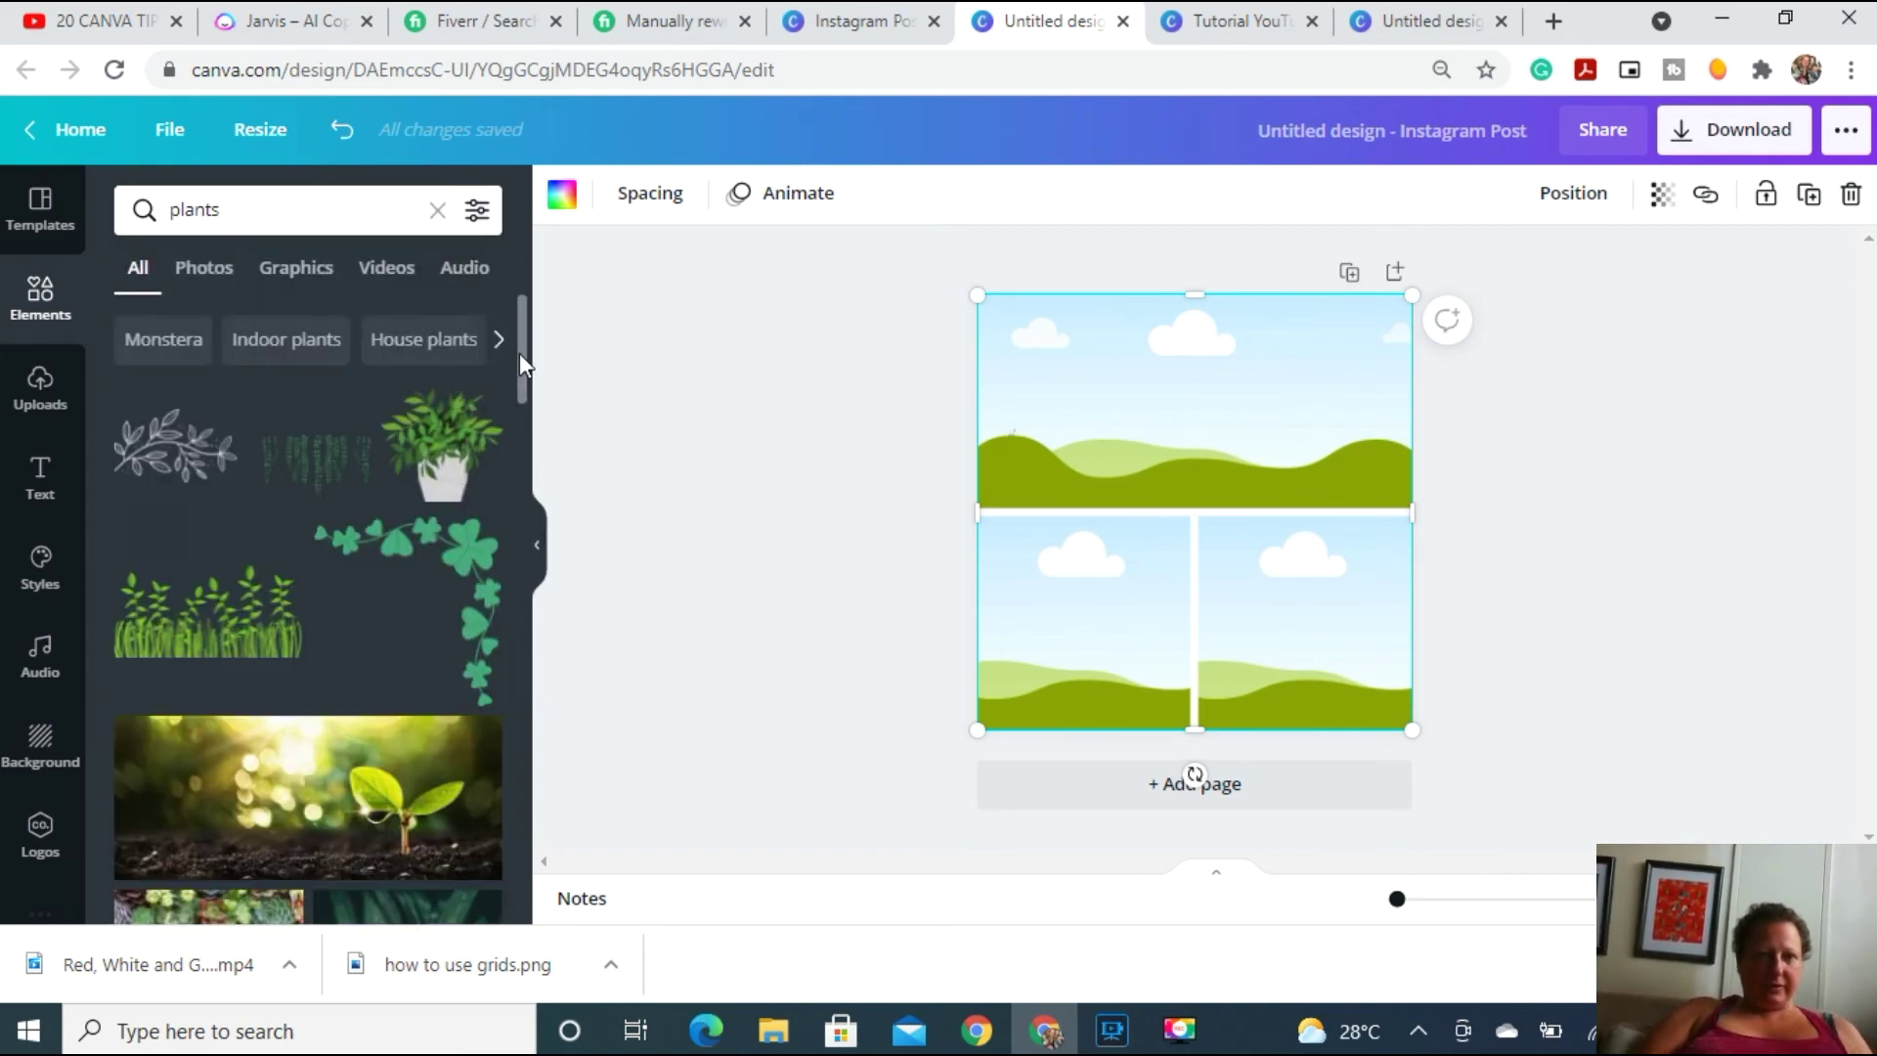
Place the monstera leaf photo with the white background in the grid's lower-left cell.
{"action": "left_click_drag", "start_coordinate": [522, 356], "coordinate": [545, 665]}
{"action": "left_click", "coordinate": [171, 761]}
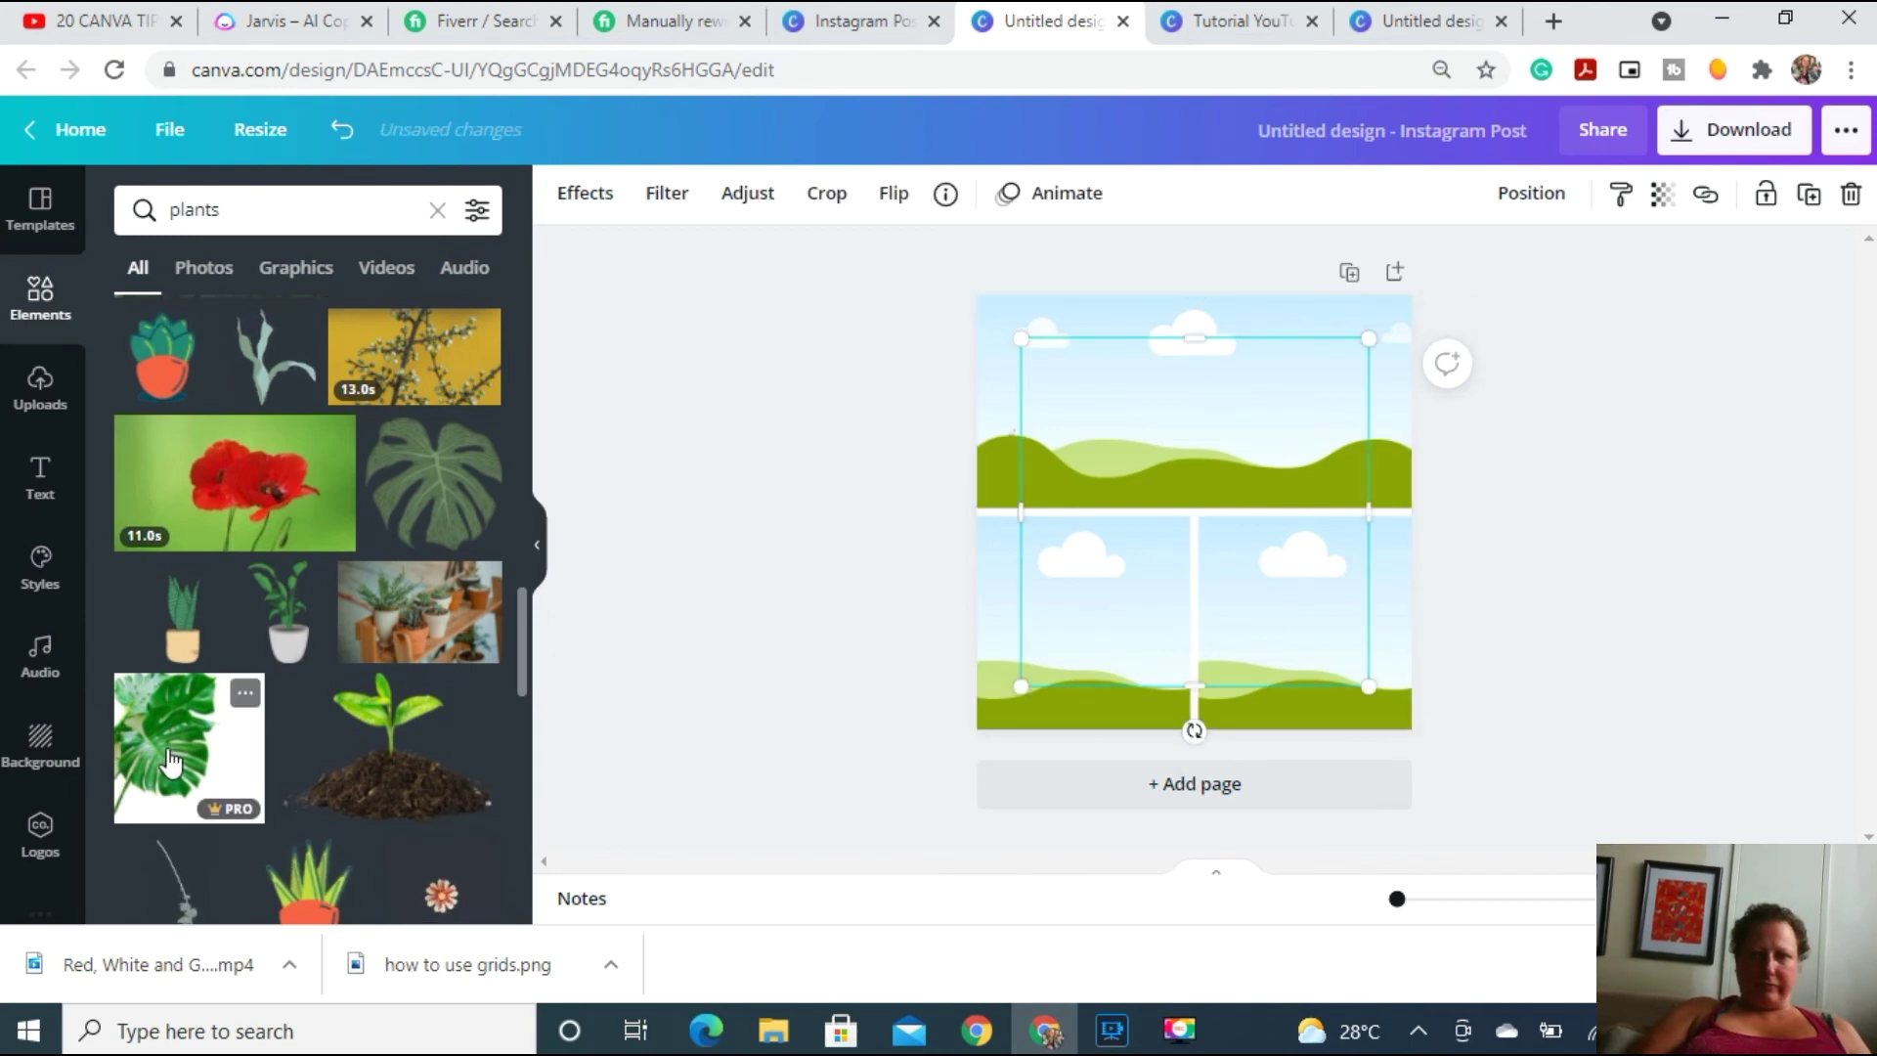
{"action": "left_click_drag", "start_coordinate": [1116, 538], "coordinate": [1090, 604]}
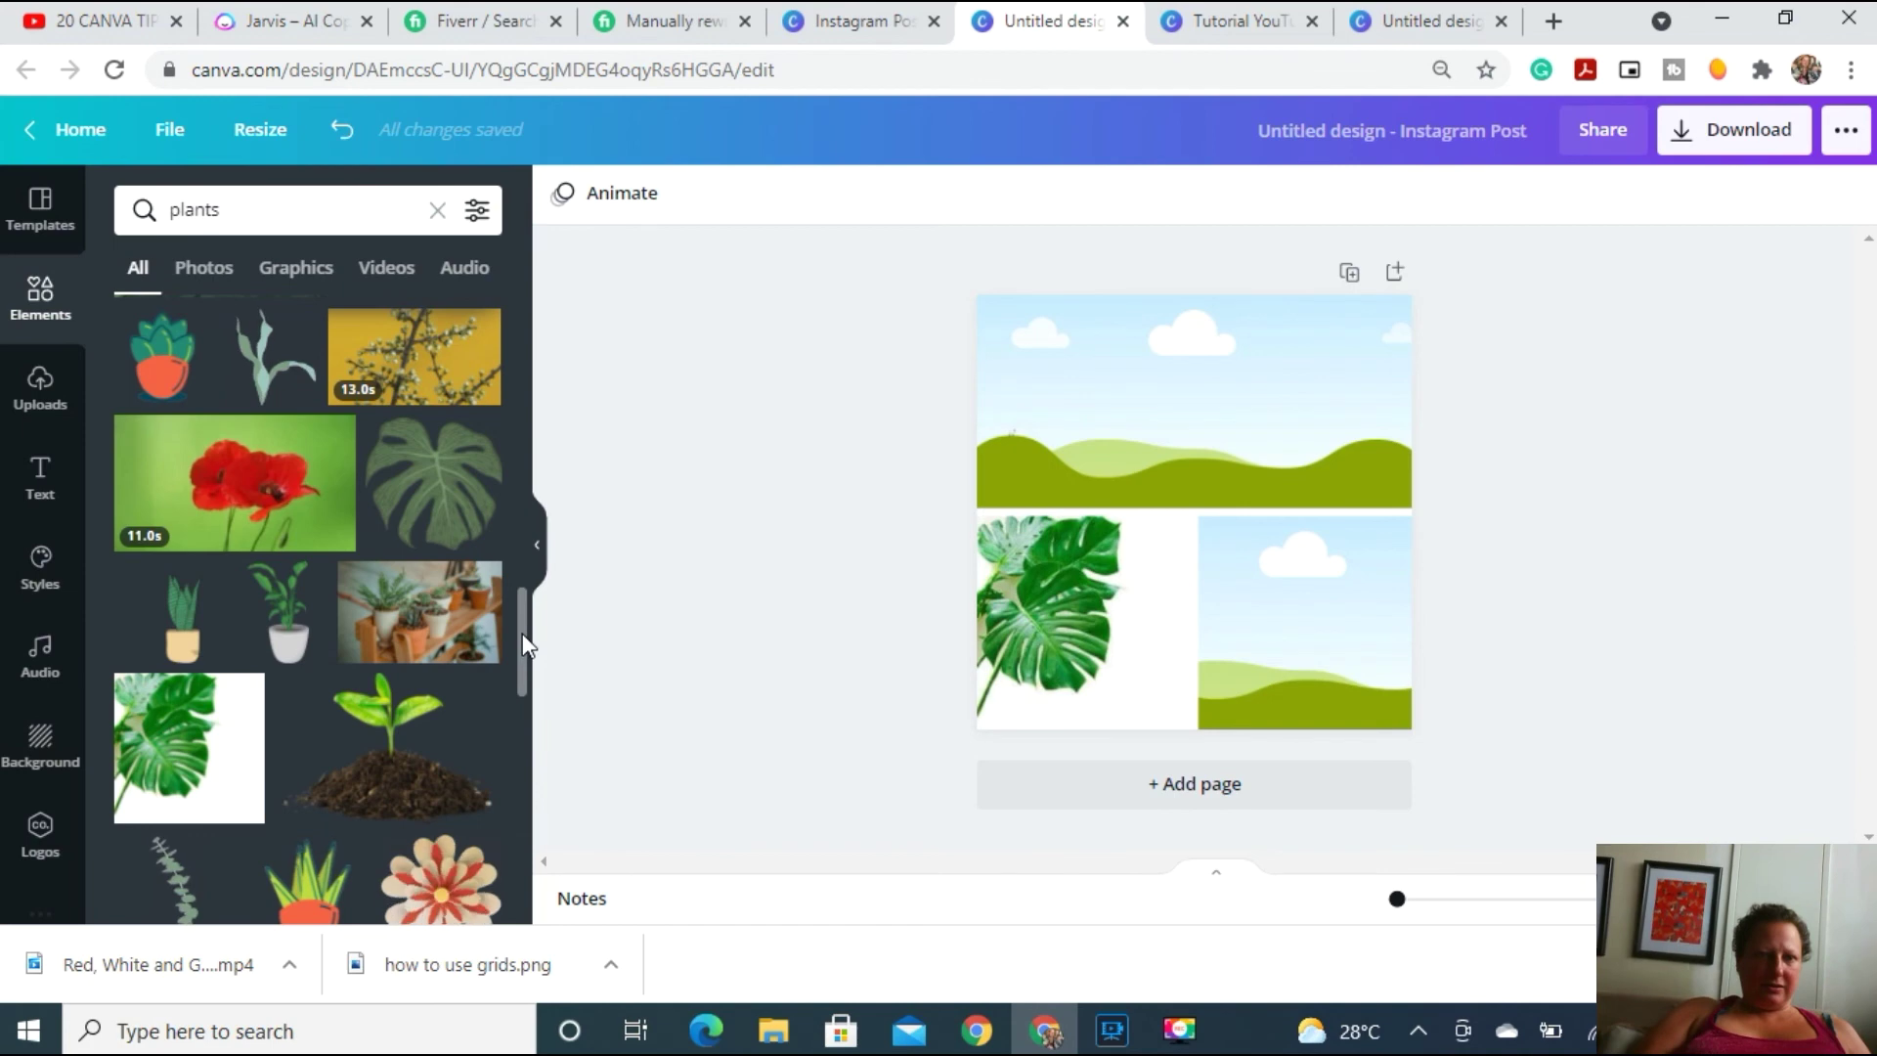
Fill the grid's wide upper cell with the potted succulents photo and its lower-right cell with the photo of hands planting seedlings.
{"action": "left_click_drag", "start_coordinate": [522, 629], "coordinate": [522, 636]}
{"action": "left_click_drag", "start_coordinate": [442, 589], "coordinate": [1170, 390]}
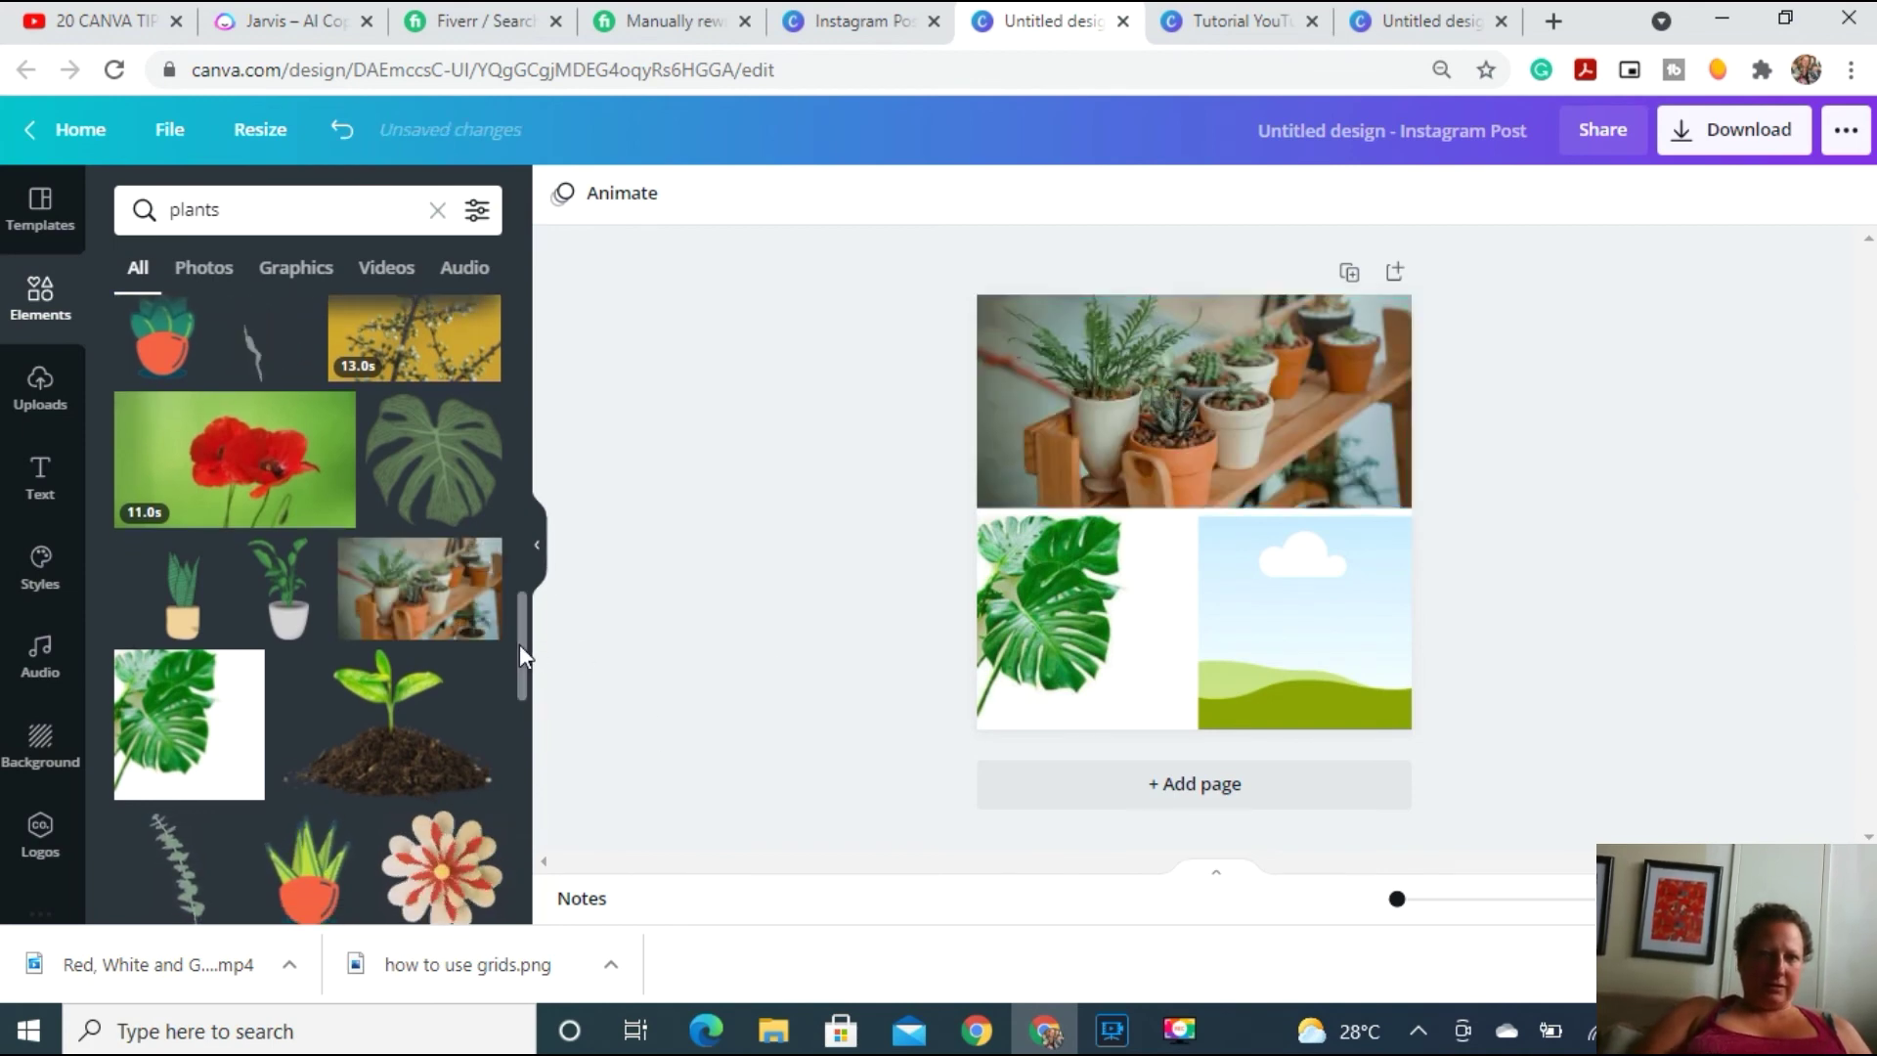
{"action": "left_click_drag", "start_coordinate": [519, 641], "coordinate": [546, 892]}
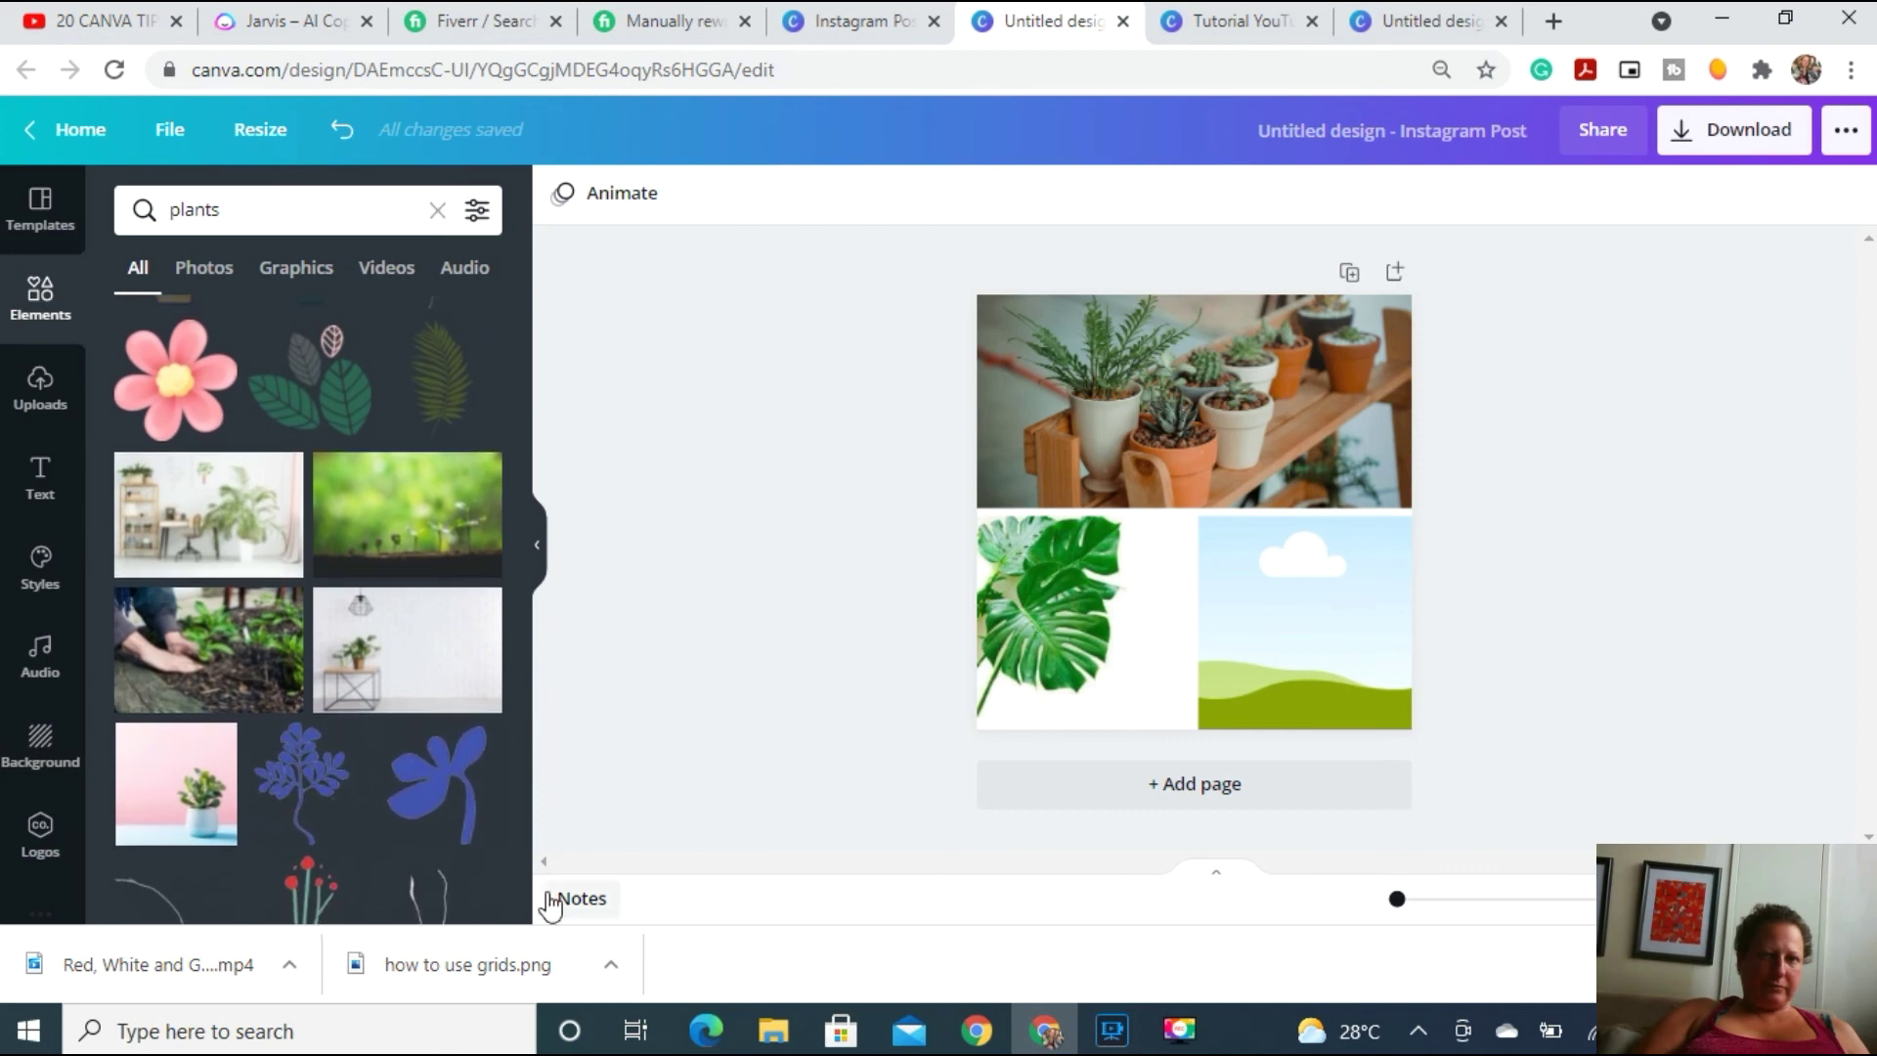
{"action": "left_click_drag", "start_coordinate": [264, 675], "coordinate": [1201, 661]}
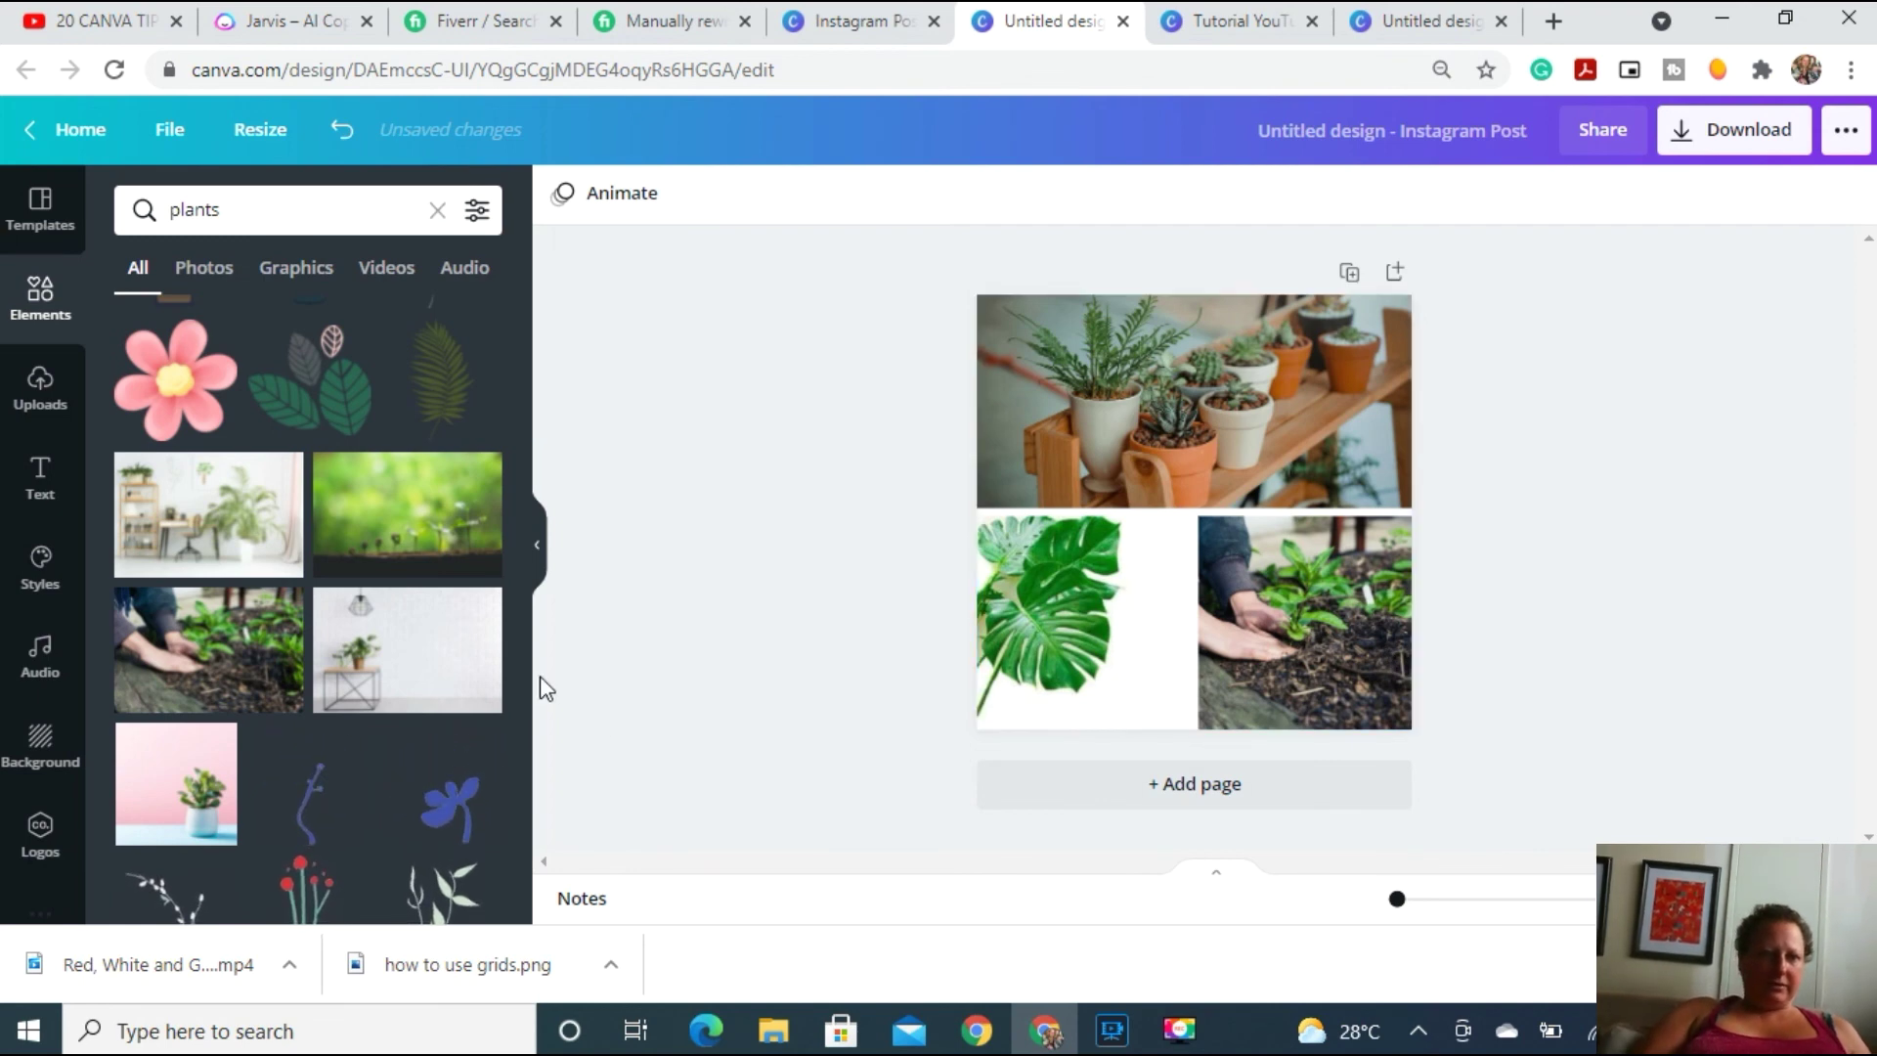
Replace the monstera photo in the grid's lower-left cell with the photo of dark green, white-veined leaves.
{"action": "left_click_drag", "start_coordinate": [518, 636], "coordinate": [528, 738]}
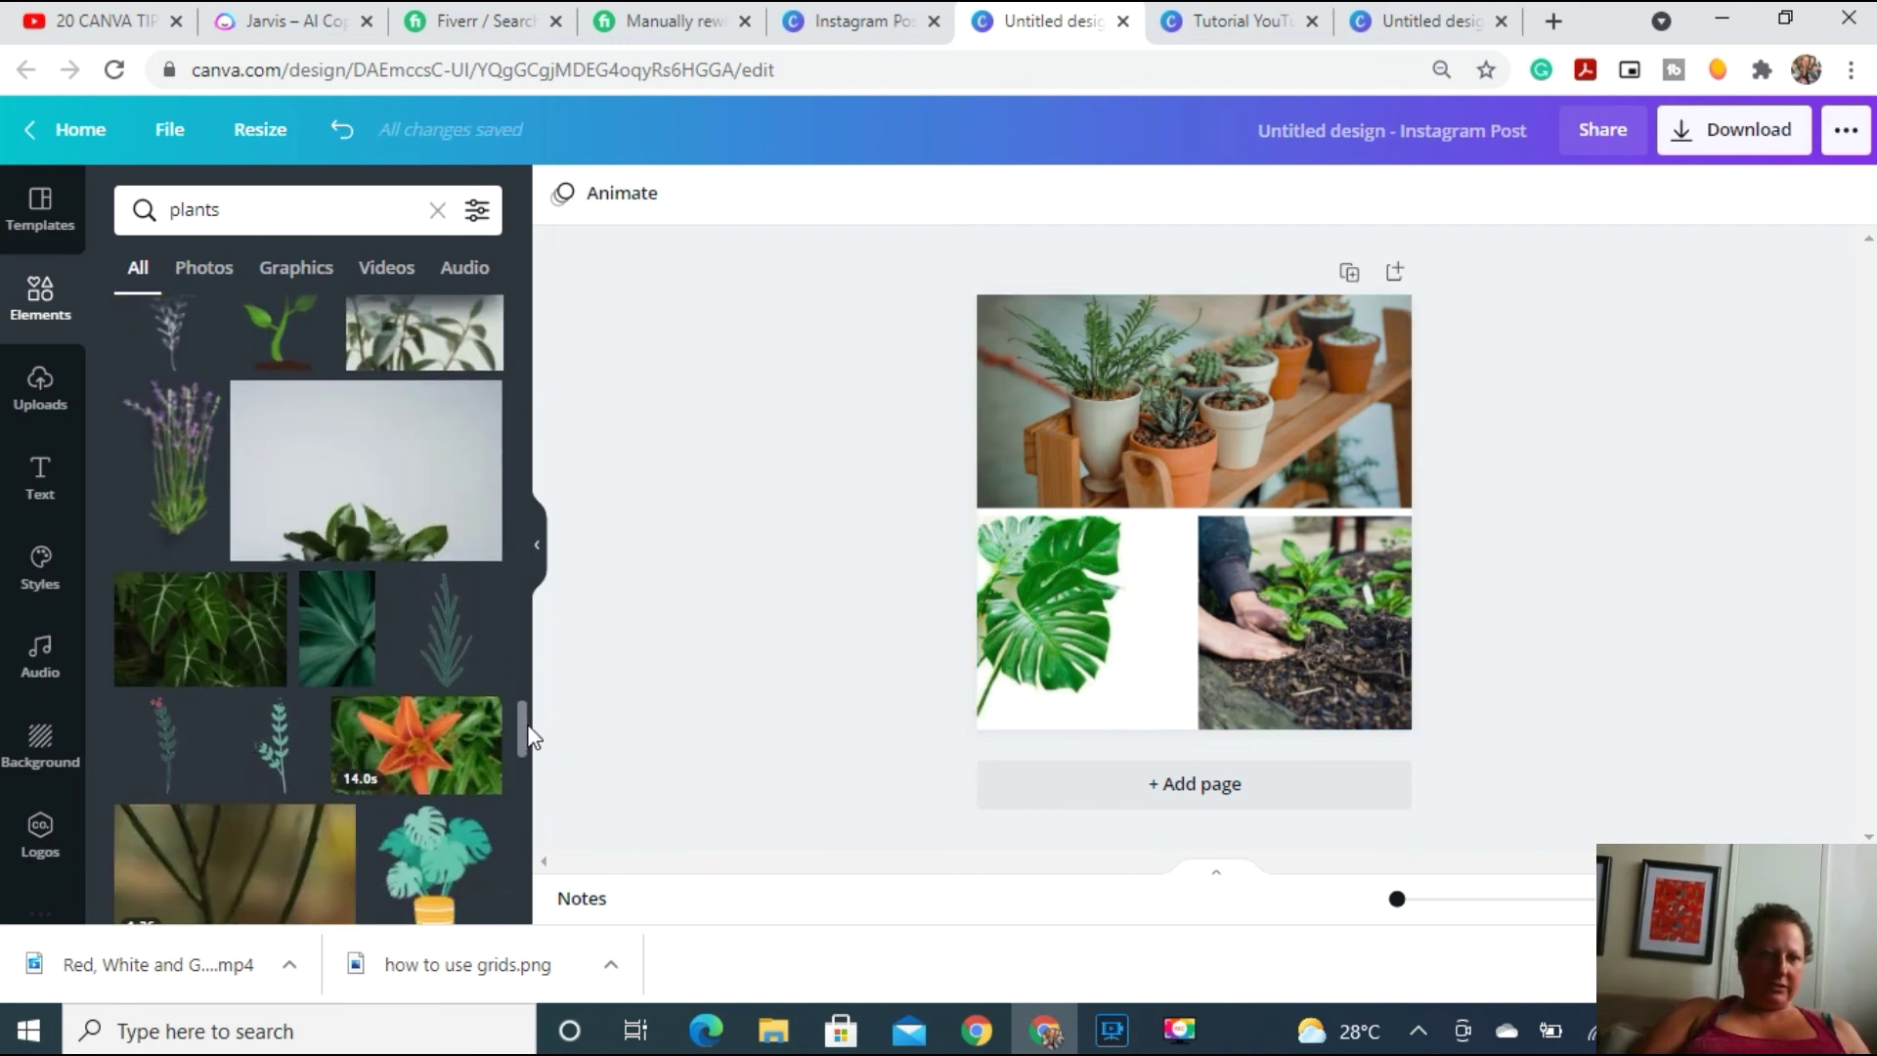
{"action": "left_click_drag", "start_coordinate": [122, 628], "coordinate": [1005, 587]}
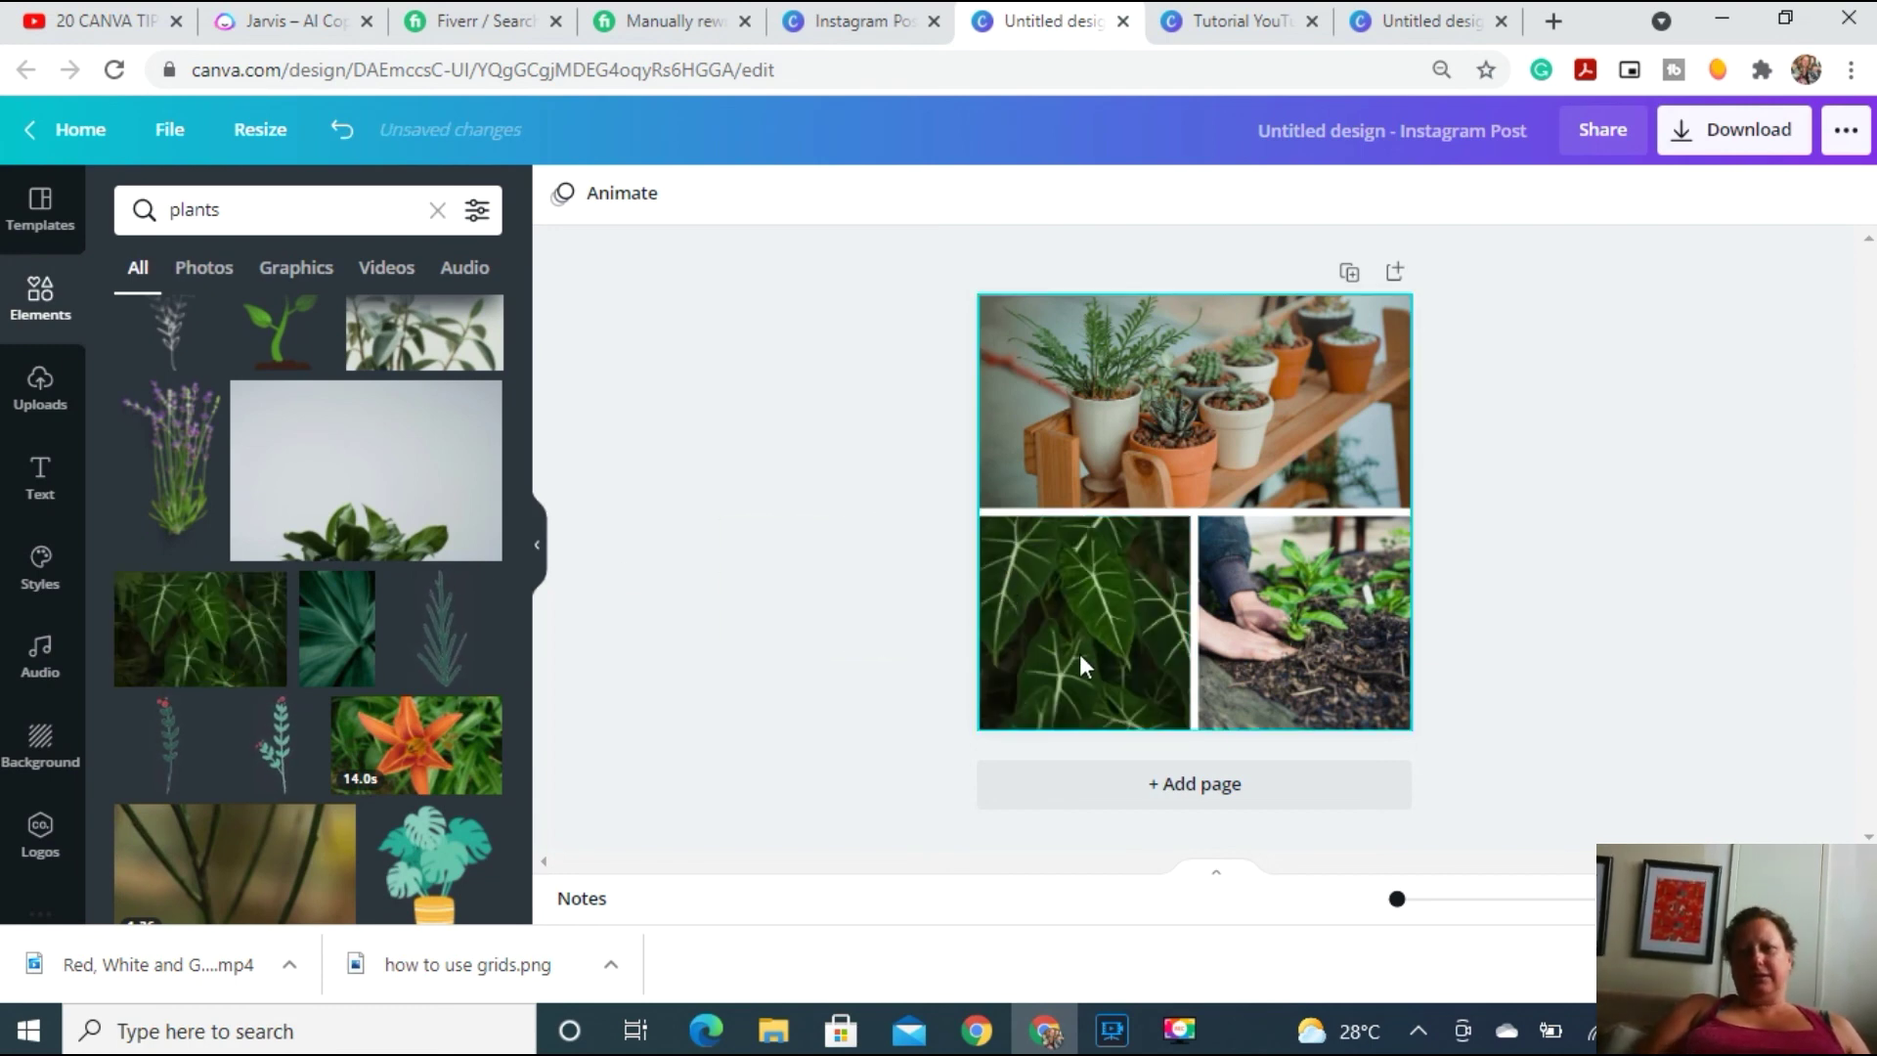